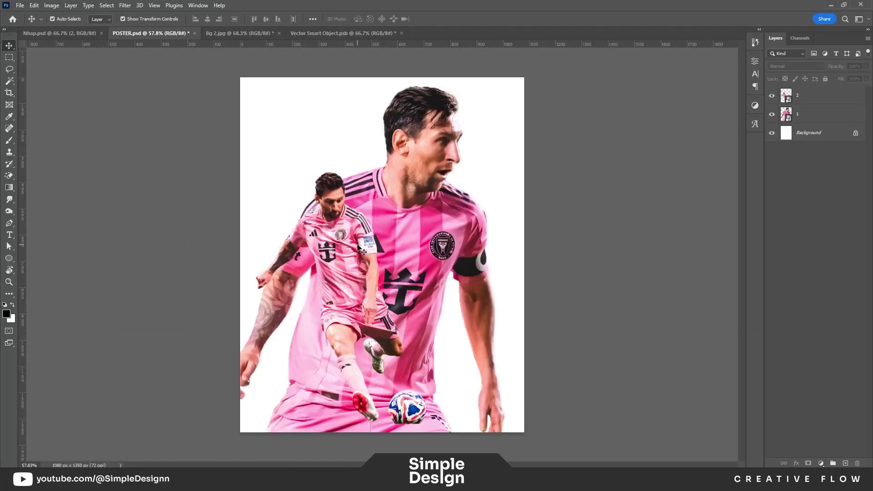
Add a dark maroon #140005 Solid Color fill layer above the Background.
click(814, 133)
click(821, 462)
click(814, 303)
click(717, 132)
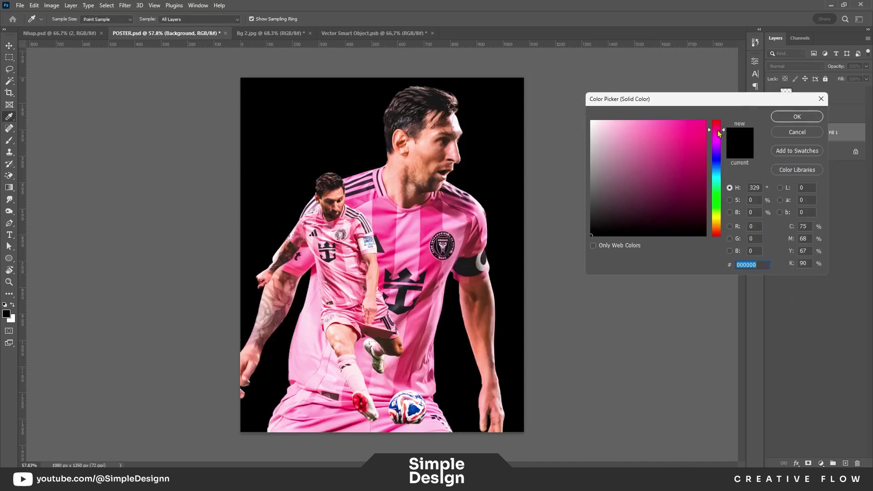
drag(704, 217, 708, 227)
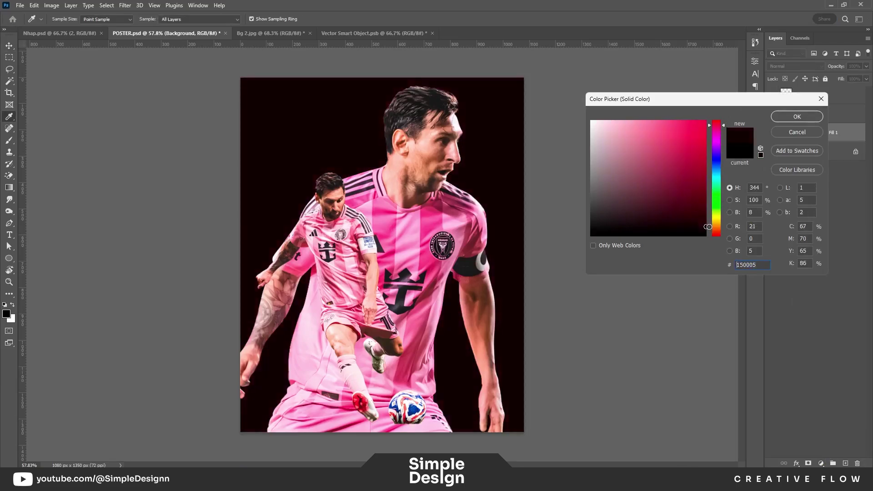
click(804, 119)
Bring in the pink ring artwork, enlarge it, and move it below both players.
click(345, 33)
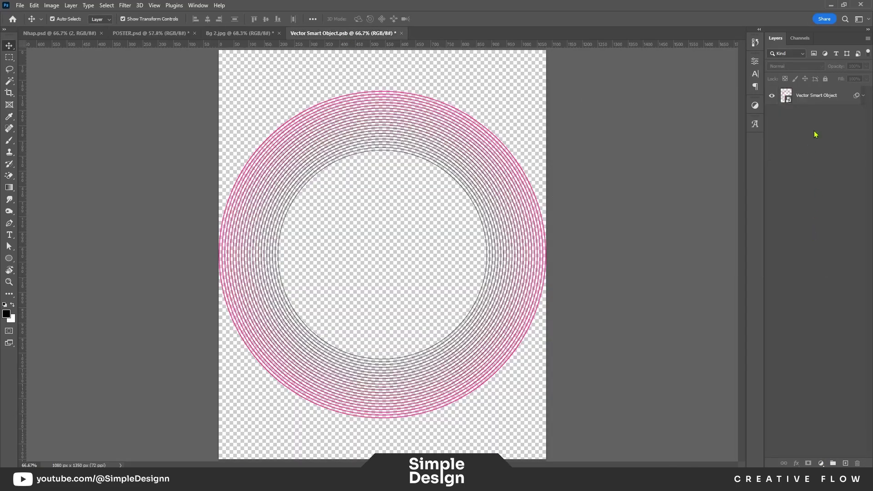
drag(345, 137, 388, 222)
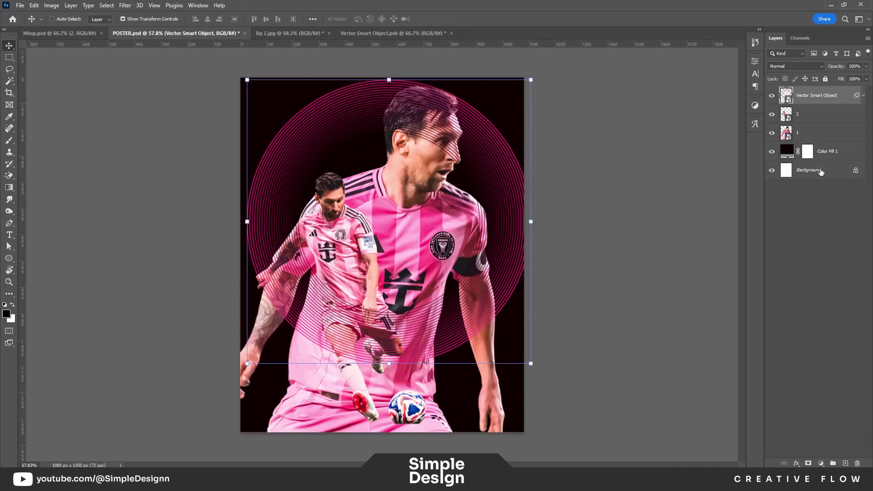
key(ctrl+t)
drag(532, 221, 649, 243)
key(Return)
key(ctrl+bracketleft)
key(ctrl+bracketleft)
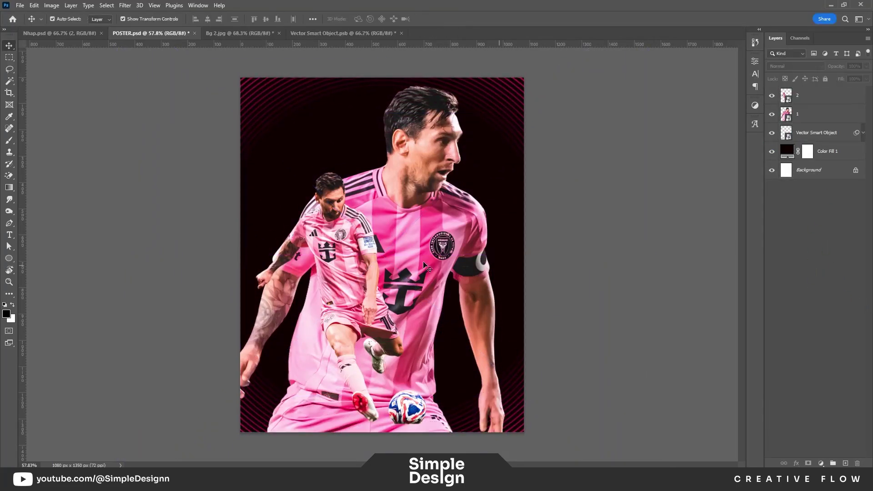
Group the rings and colour fill as BG with a red label.
scroll(383, 206, up, 1)
click(816, 132)
shift+click(827, 151)
key(ctrl+g)
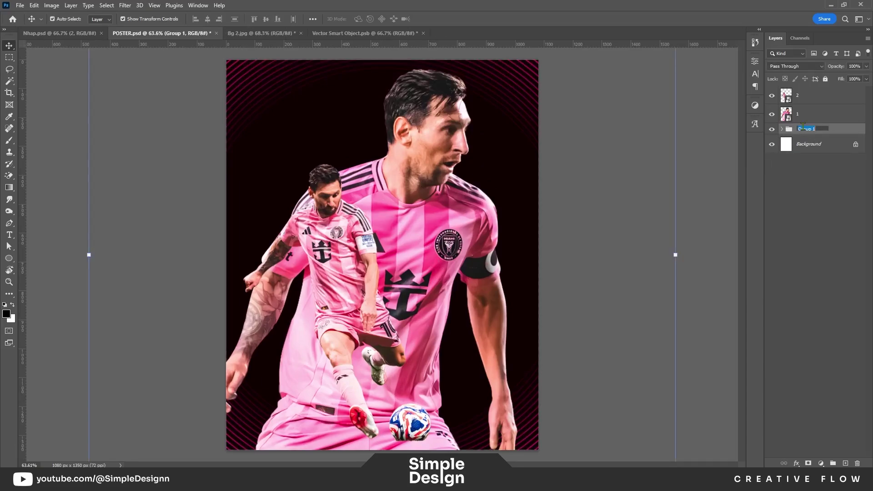
right_click(774, 130)
click(800, 157)
click(430, 149)
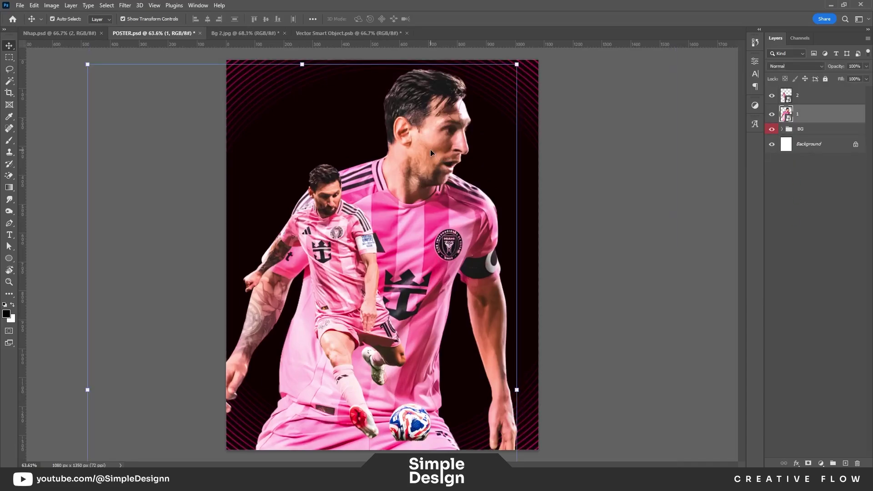
Open Camera Raw on layer 1 and raise Texture to +50 and Clarity to +19.
scroll(430, 149, up, 7)
click(125, 5)
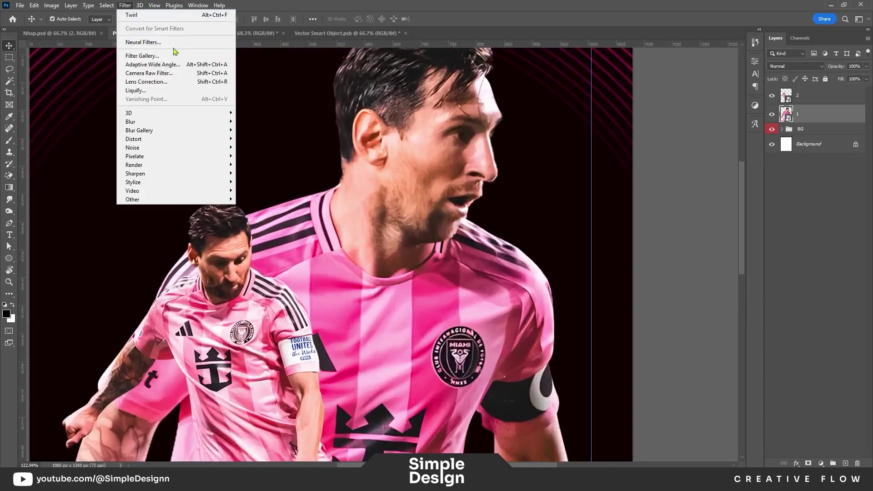
click(141, 73)
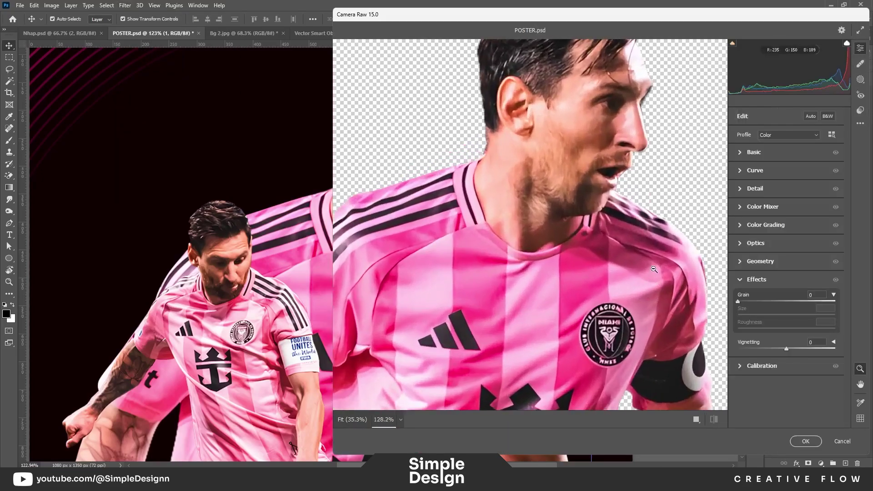
drag(621, 111, 814, 279)
click(754, 152)
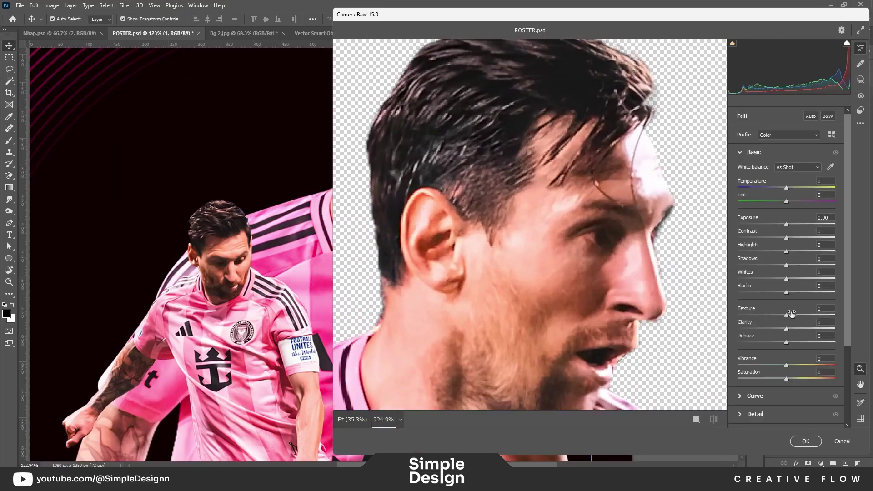
drag(795, 315, 793, 328)
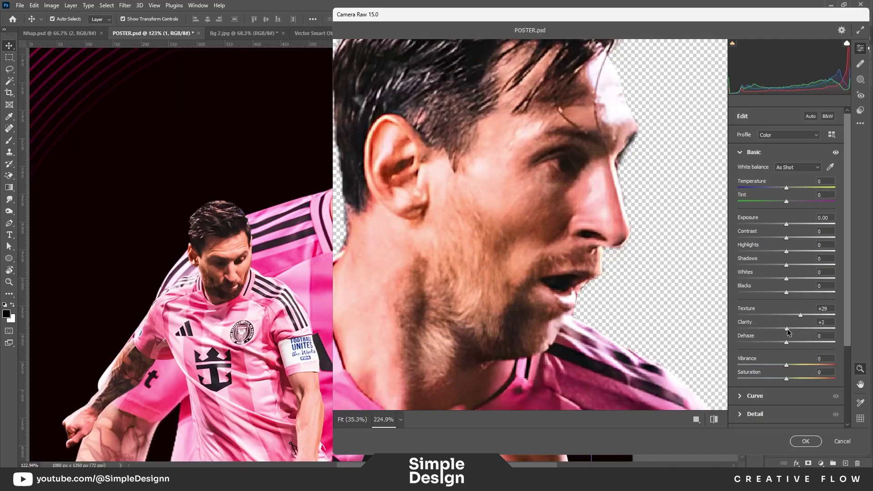
drag(548, 251, 478, 251)
mouse_move(793, 328)
mouse_down()
mouse_move(826, 329)
mouse_move(798, 328)
mouse_up()
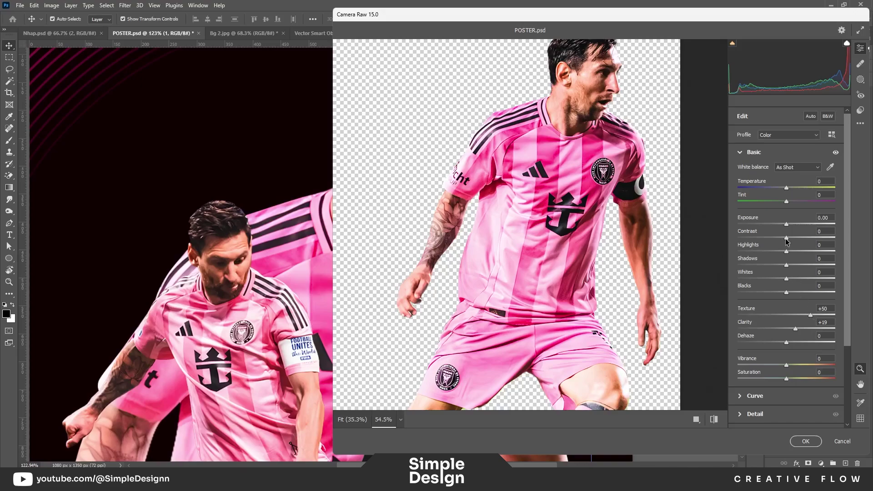
Add Contrast +10, Saturation +3 and Sharpening 29, then apply the Camera Raw filter.
drag(786, 237, 791, 237)
scroll(617, 269, up, 3)
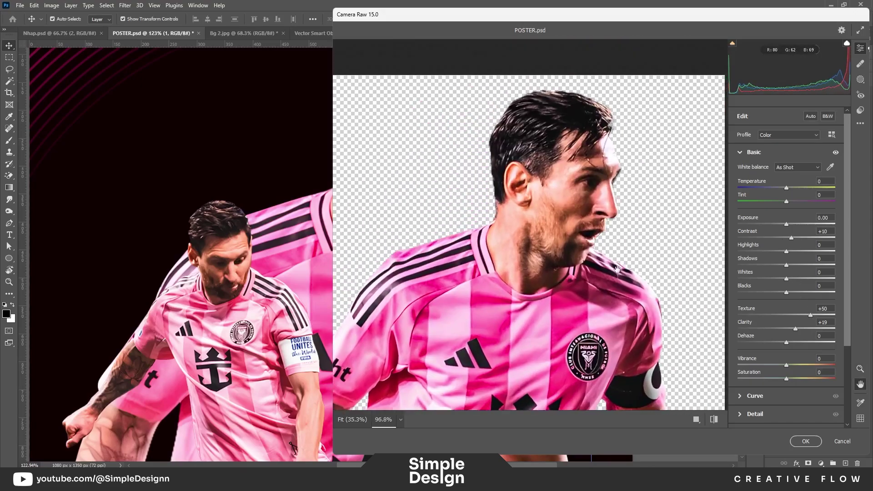
key(Up)
key(Up)
key(Up)
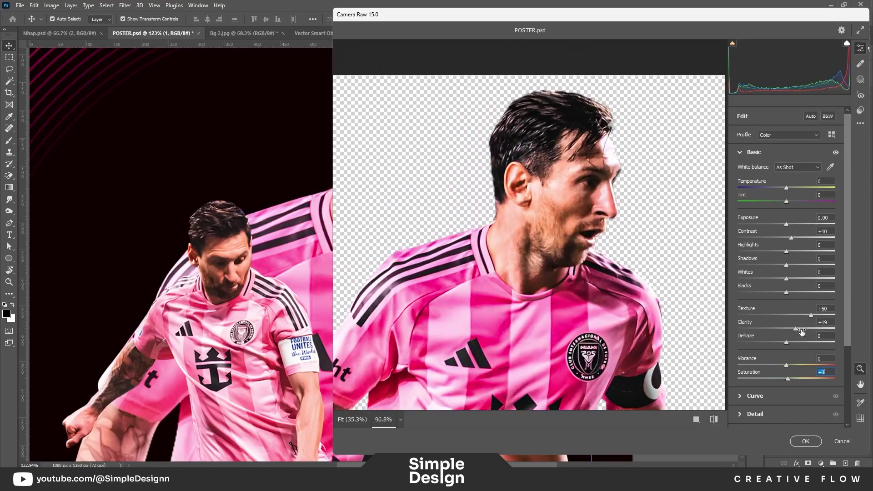
scroll(772, 345, down, 5)
click(755, 310)
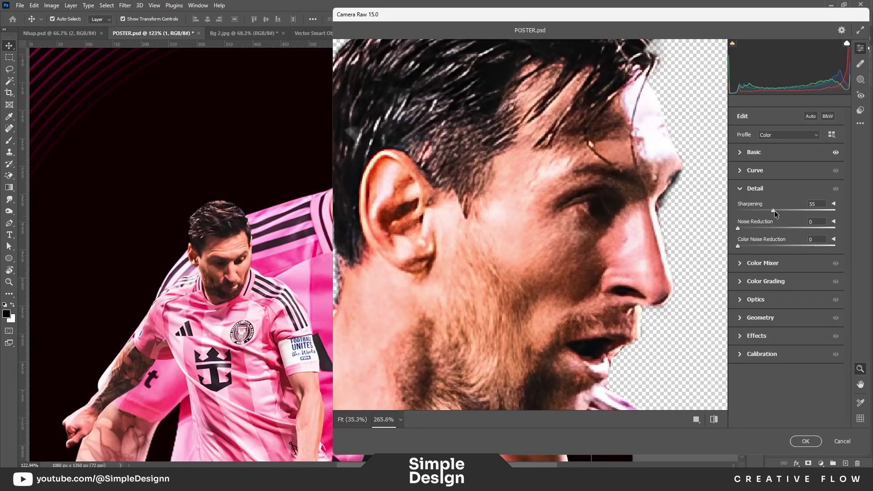
click(806, 441)
scroll(350, 220, up, 1)
Duplicate layer 1 and convert the copy into a smart object.
scroll(350, 221, up, 1)
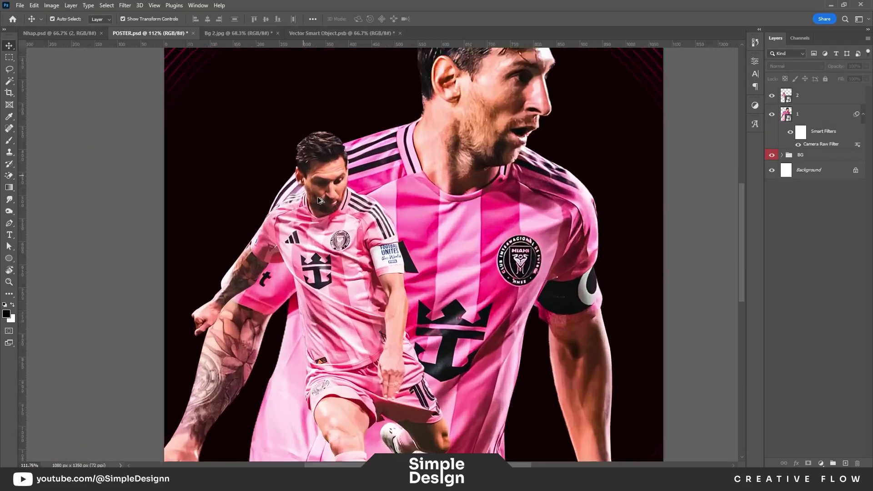
scroll(353, 218, up, 1)
scroll(355, 217, down, 2)
scroll(409, 182, down, 1)
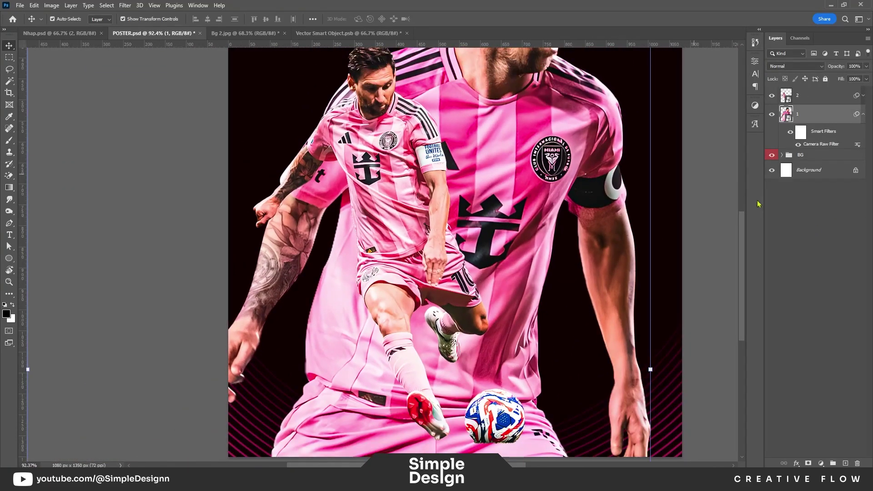
scroll(500, 145, down, 1)
scroll(548, 125, up, 2)
click(814, 114)
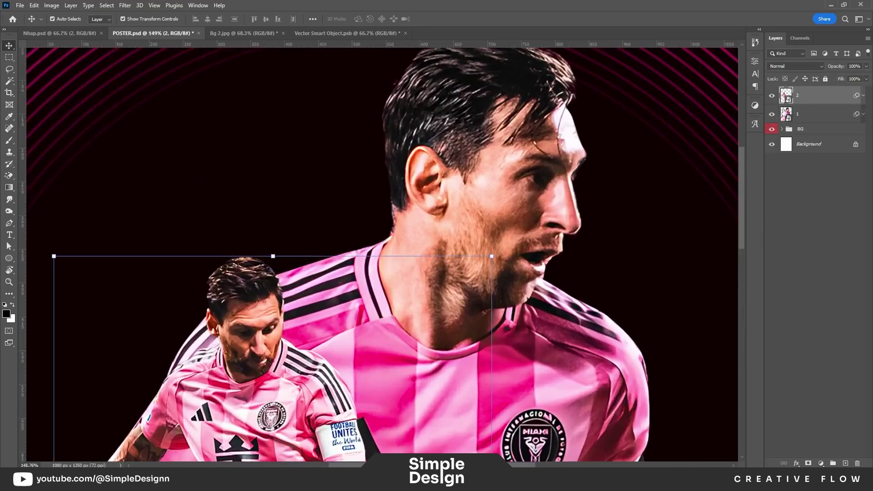
key(ctrl+j)
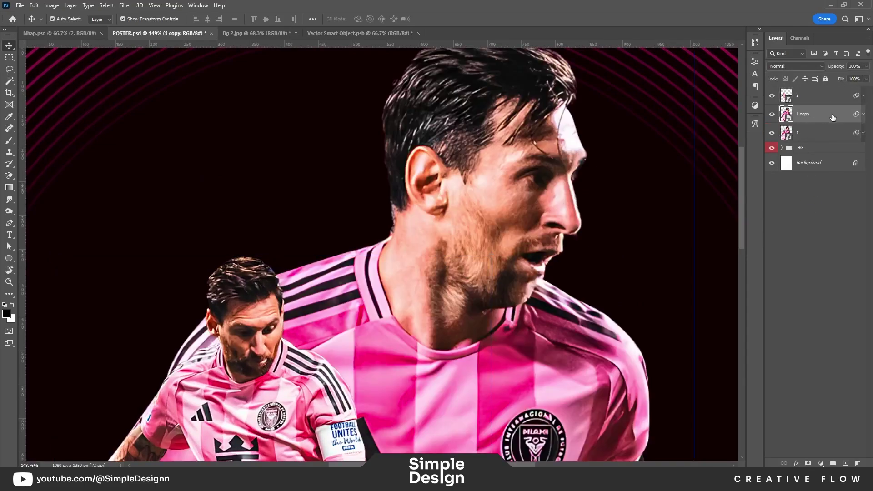
right_click(832, 117)
click(737, 244)
right_click(812, 116)
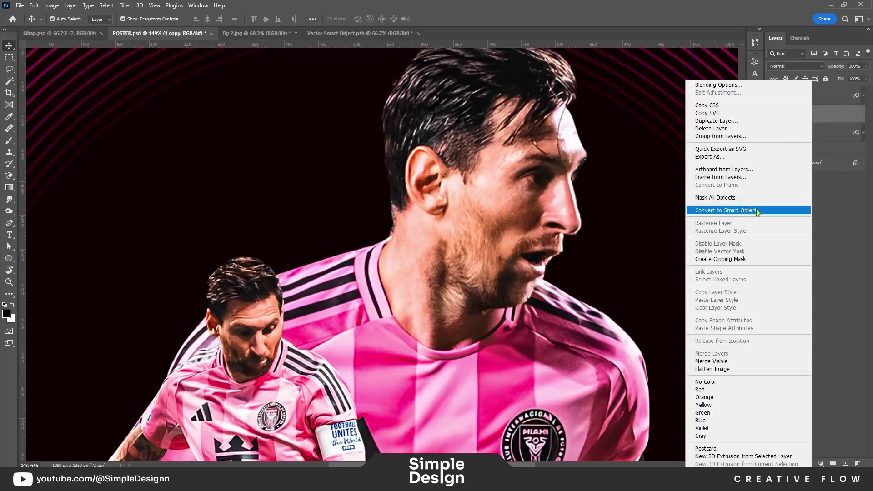
click(746, 211)
Apply a 2.5-radius High Pass to 1 copy and blend it in Overlay mode.
click(125, 5)
click(250, 208)
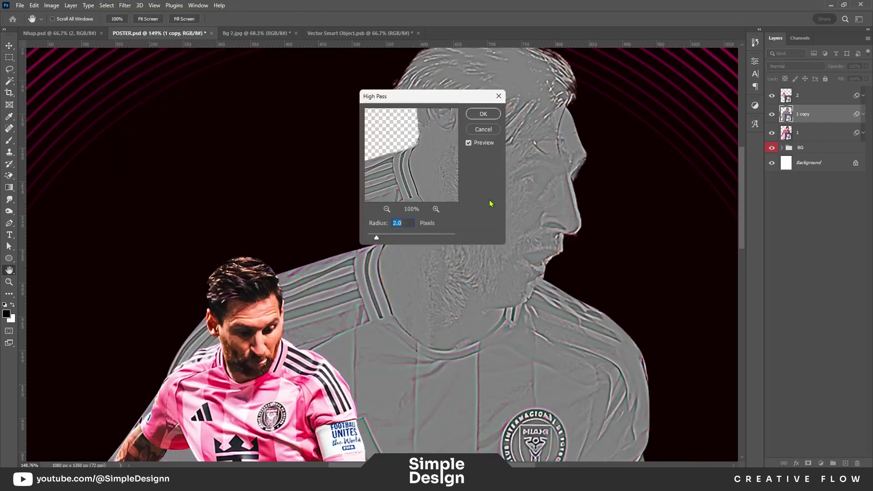
drag(479, 96, 388, 189)
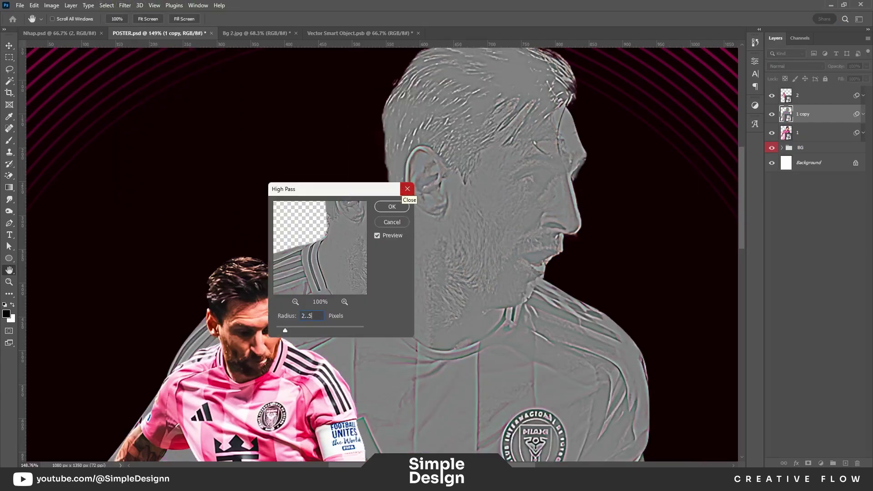
click(386, 236)
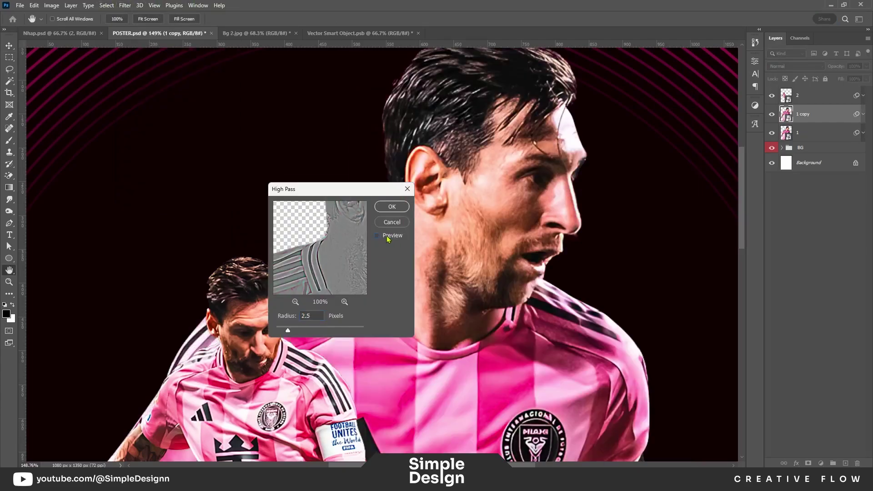
click(392, 206)
click(804, 67)
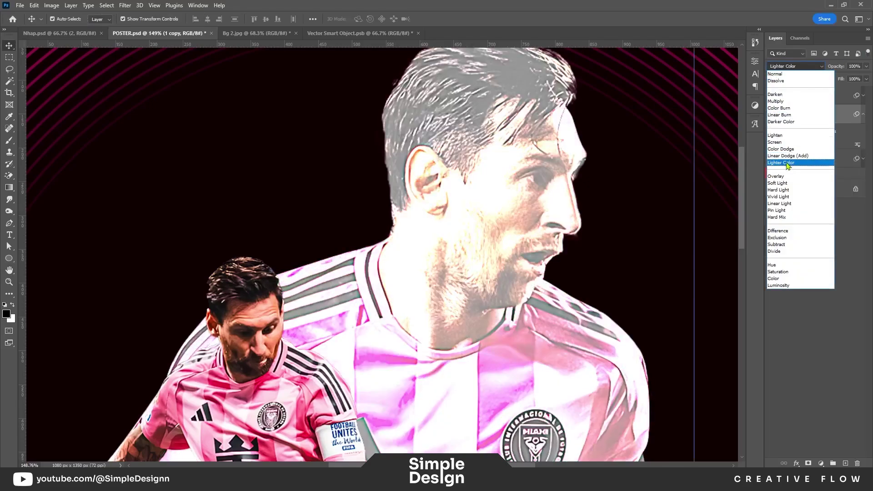
click(775, 176)
Clip 1 copy to layer 1 and reduce its High Pass radius to 1.5.
click(824, 289)
click(863, 114)
alt+click(813, 123)
scroll(727, 140, up, 1)
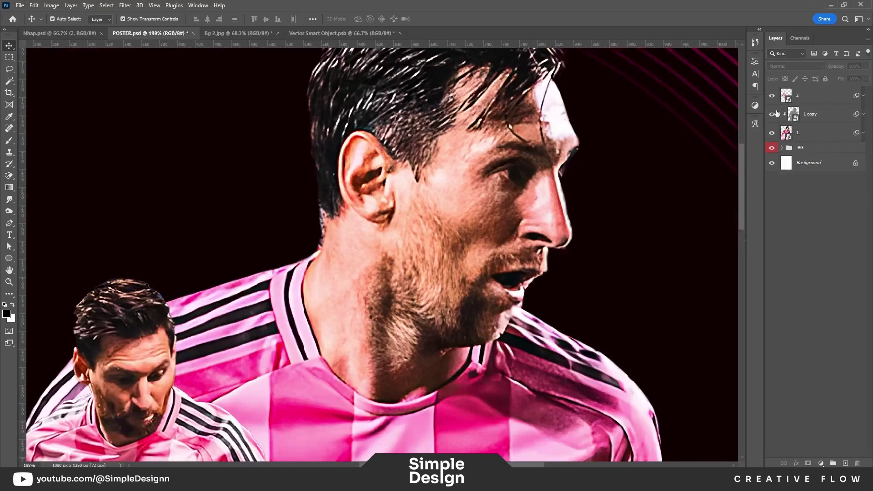
scroll(726, 140, up, 1)
click(863, 113)
double_click(821, 144)
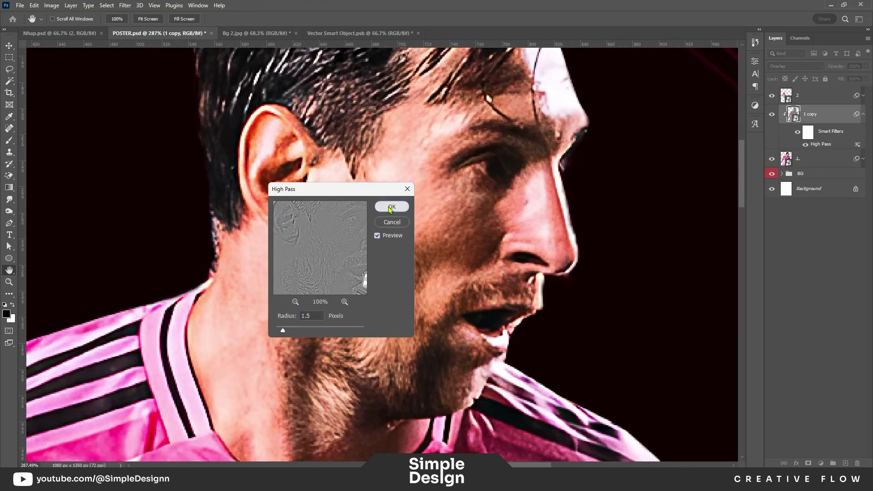
click(392, 206)
Add about 4.4% monochromatic Gaussian noise to layer 1.
click(818, 160)
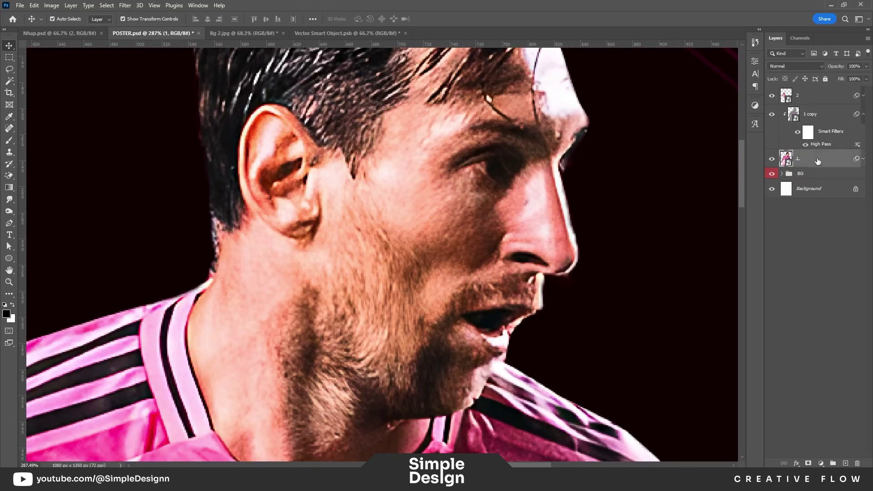
click(125, 6)
click(250, 143)
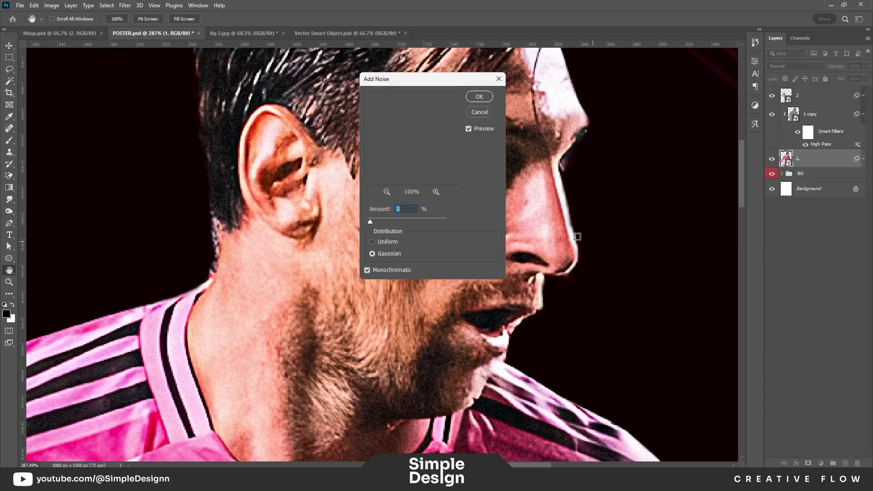
drag(639, 208, 636, 231)
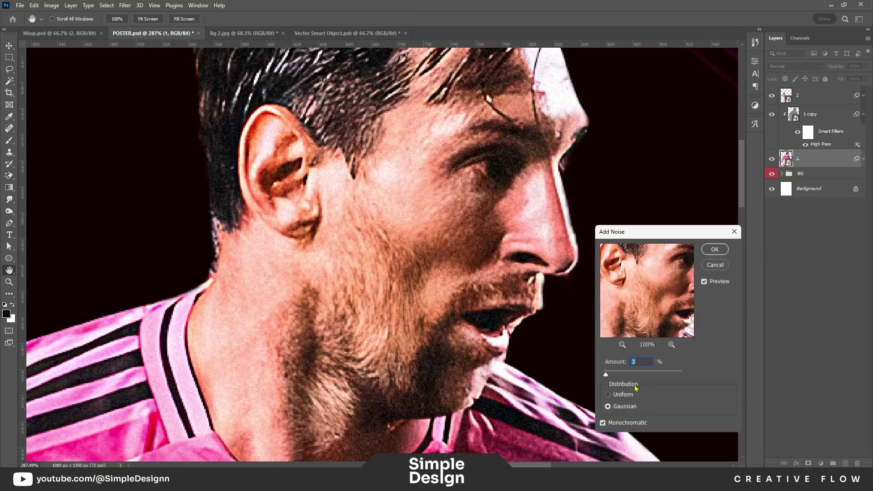
click(608, 395)
drag(615, 374, 608, 374)
double_click(646, 364)
click(715, 250)
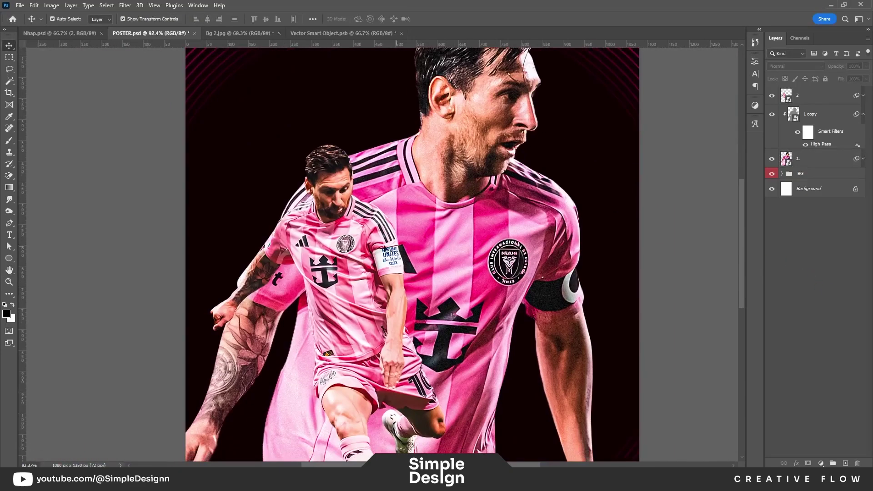
click(384, 248)
Duplicate layer 2, apply a 1.5 px High Pass to the copy, and set it to Overlay.
scroll(348, 192, up, 3)
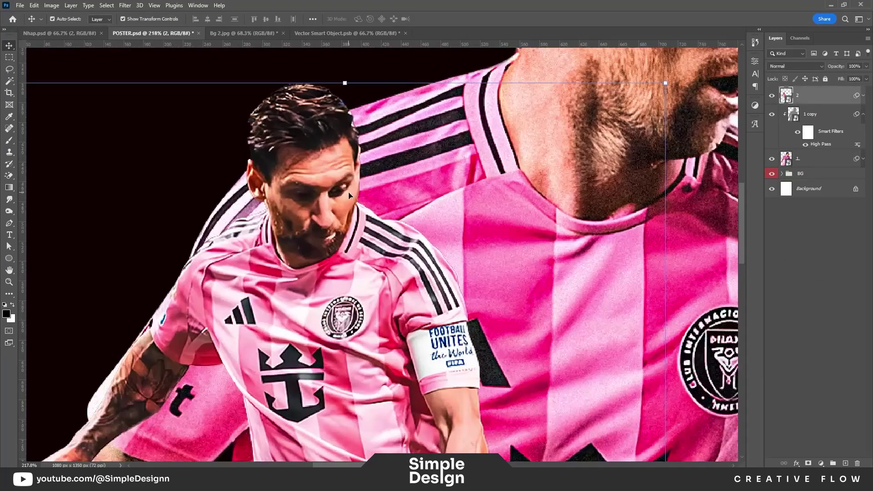
click(863, 115)
right_click(844, 99)
click(764, 231)
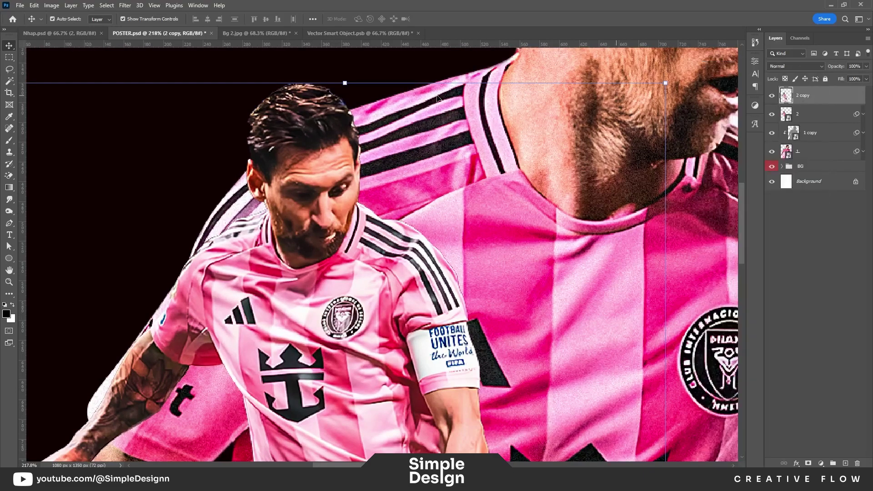
click(125, 5)
mouse_move(174, 199)
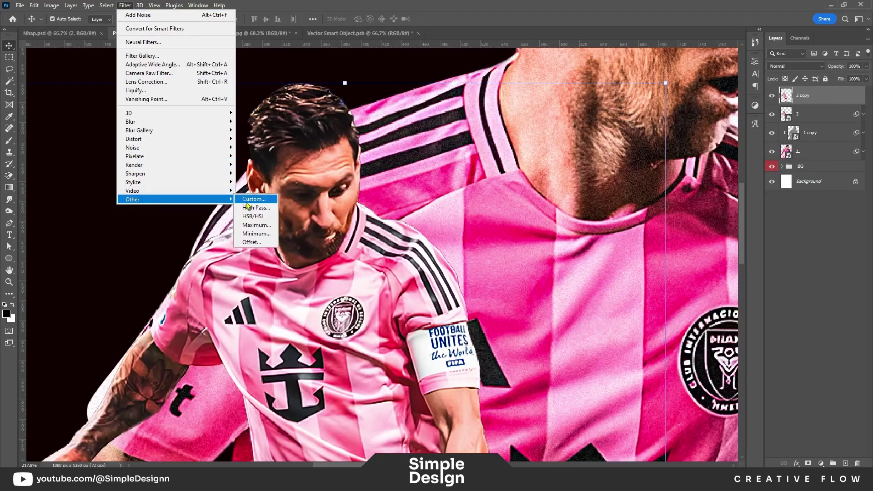
click(257, 209)
text(1.5)
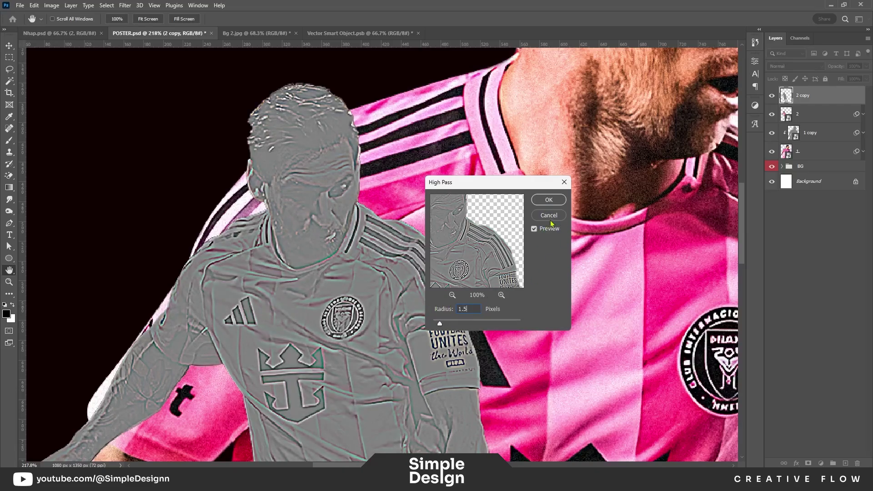
key(Return)
click(790, 67)
click(776, 176)
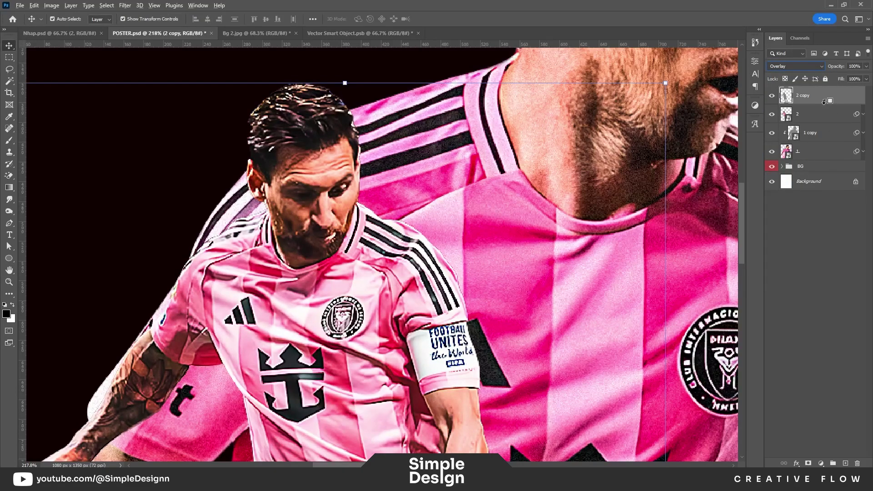
Add 3% monochromatic noise to the smaller player's original layer.
scroll(320, 236, down, 5)
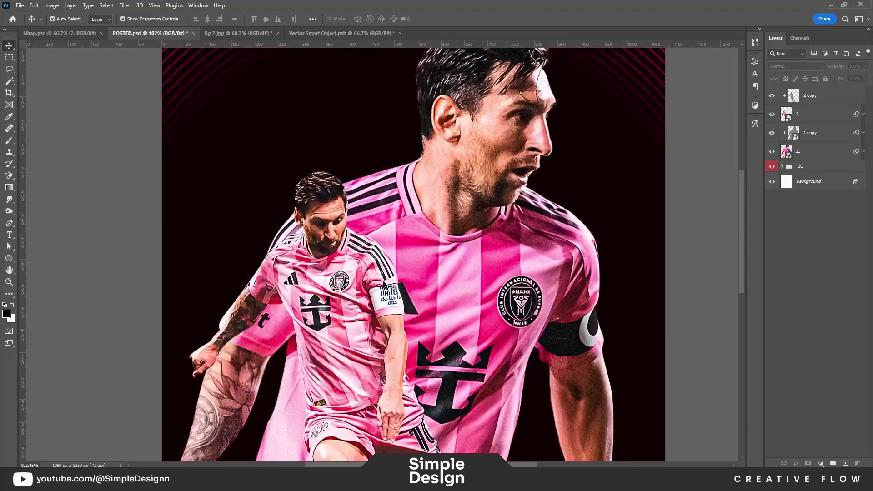
scroll(330, 120, up, 3)
click(331, 121)
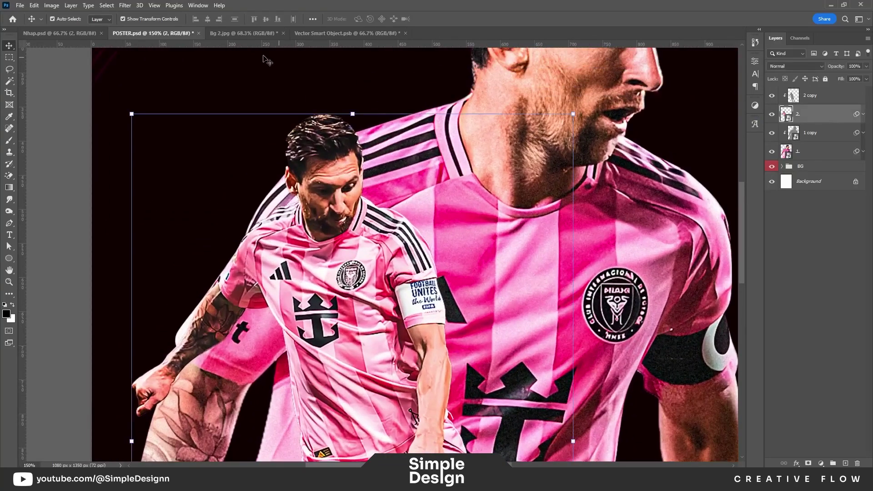
click(135, 7)
click(259, 146)
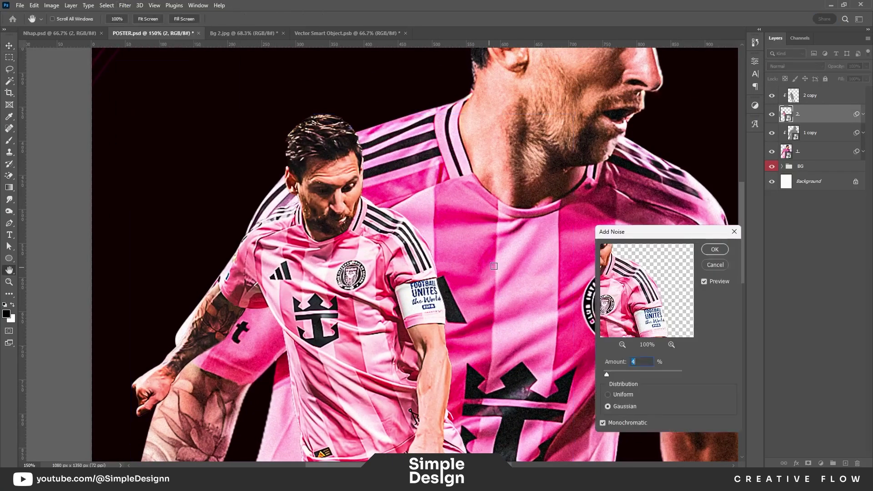
click(715, 250)
key(z)
drag(322, 185, 364, 185)
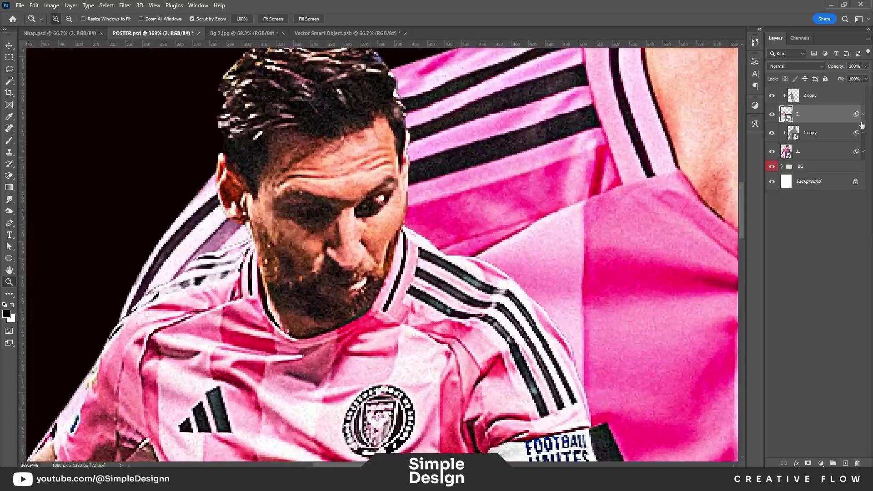
double_click(814, 144)
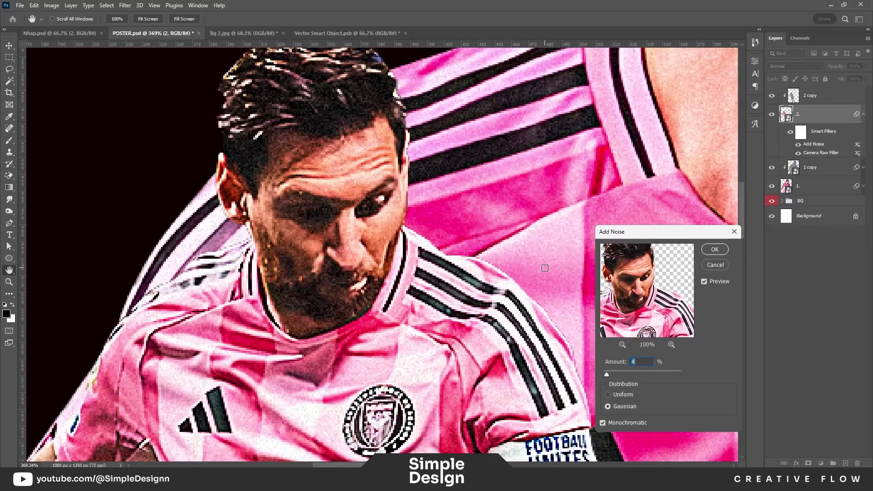
click(715, 249)
key(ctrl+0)
Group each player's layers, label both groups yellow, and hide the smaller player's group.
click(821, 168)
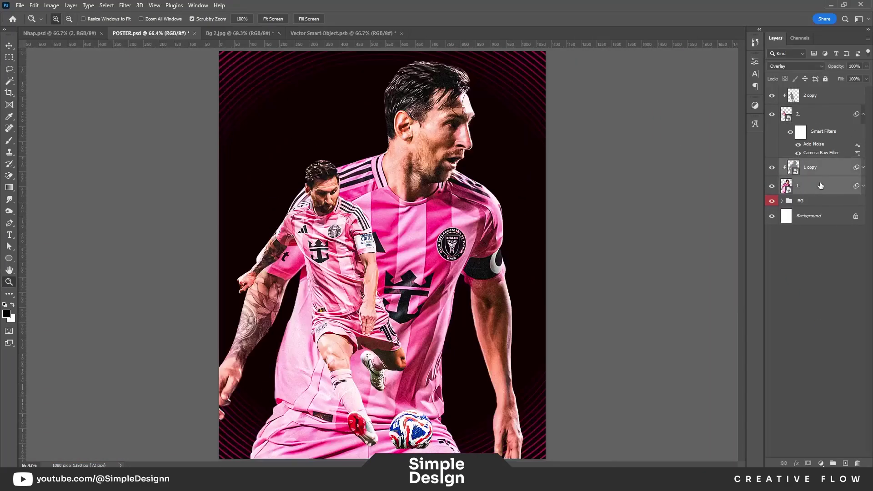
shift+click(821, 186)
key(ctrl+g)
shift+click(814, 118)
key(ctrl+g)
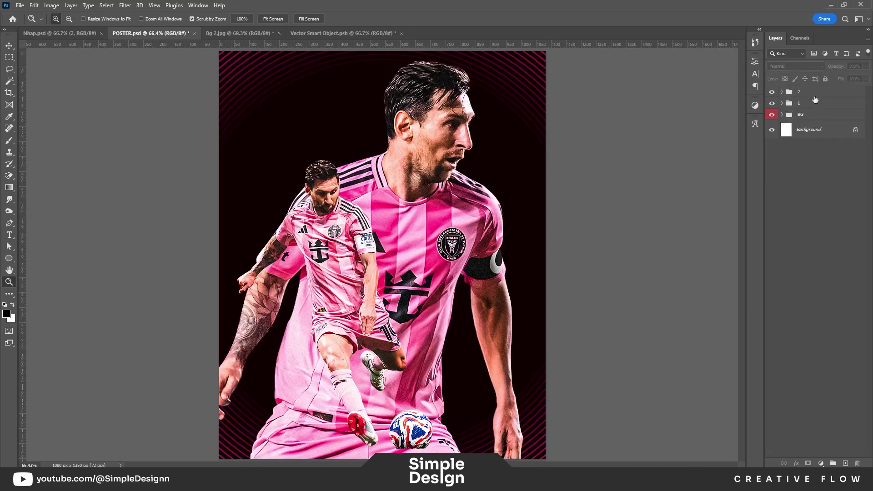
shift+click(815, 103)
right_click(773, 92)
click(796, 149)
click(773, 93)
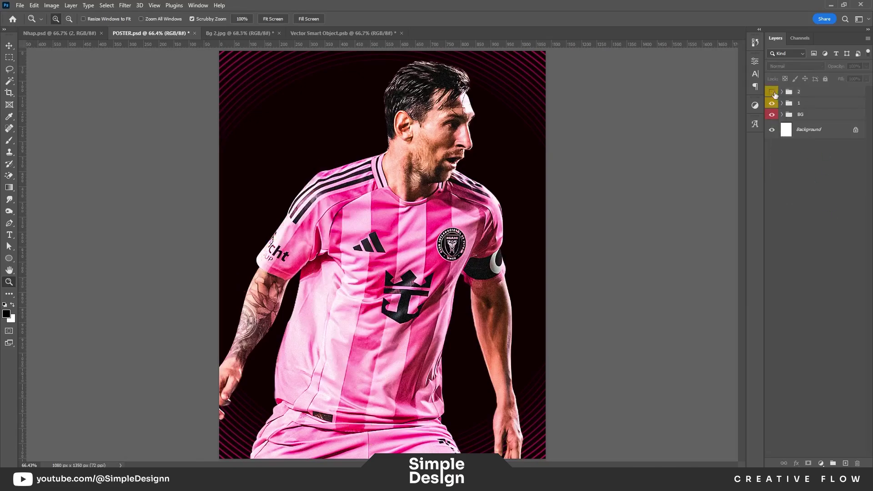
Add a 50% grey layer in group 1, clipped to the large player in Overlay mode.
drag(474, 104, 489, 104)
key(v)
click(782, 103)
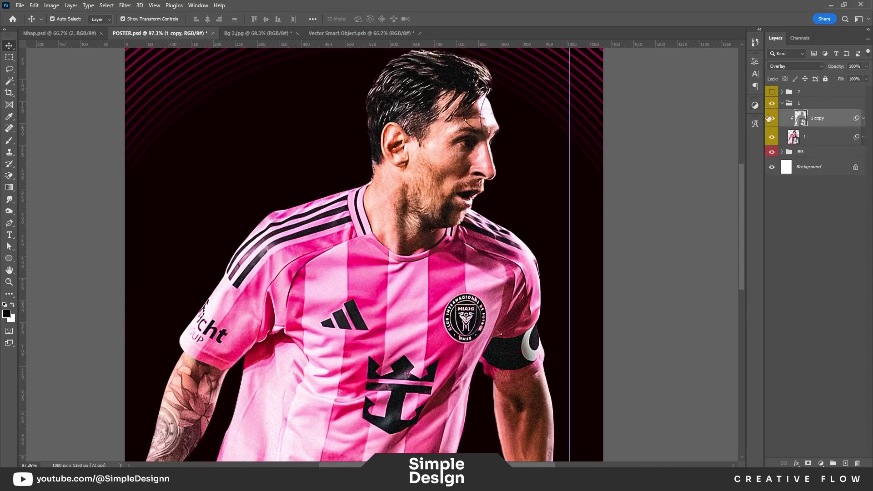
click(845, 464)
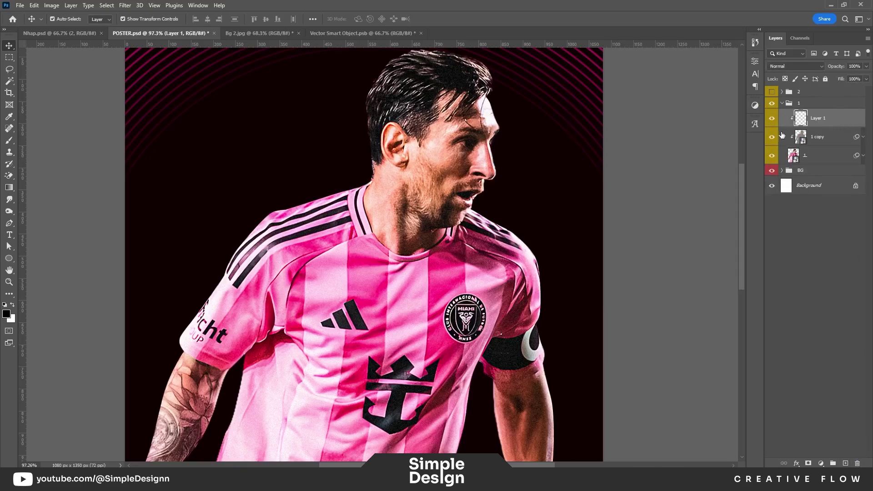
key(shift+F5)
key(Return)
click(9, 200)
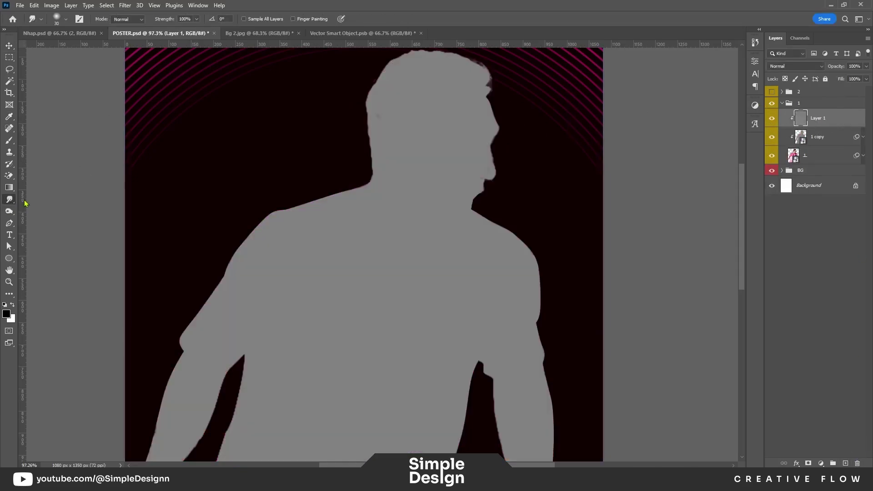
click(795, 66)
click(790, 181)
Dodge the nose bridge, upper lip, chin and neck on the grey Overlay layer.
click(9, 211)
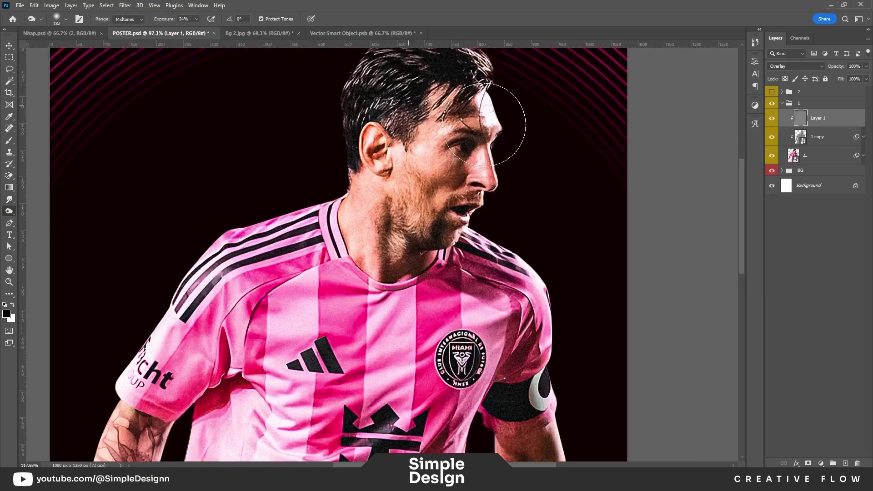
scroll(473, 105, up, 3)
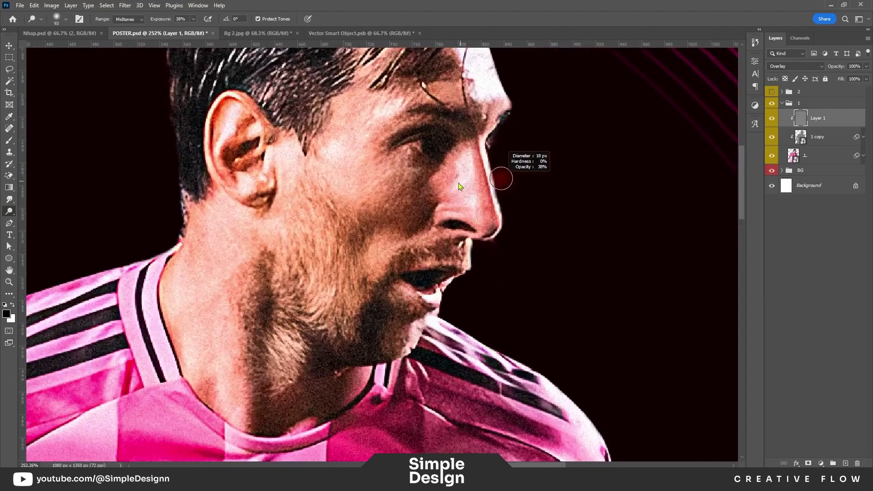
scroll(503, 179, up, 2)
scroll(514, 193, up, 1)
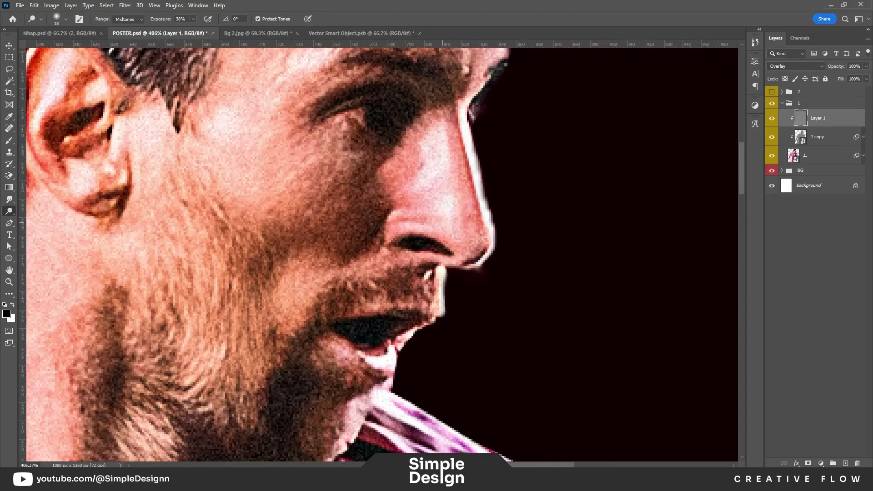
mouse_move(439, 213)
mouse_down()
mouse_move(412, 200)
mouse_move(409, 236)
mouse_move(423, 286)
mouse_move(393, 361)
mouse_up()
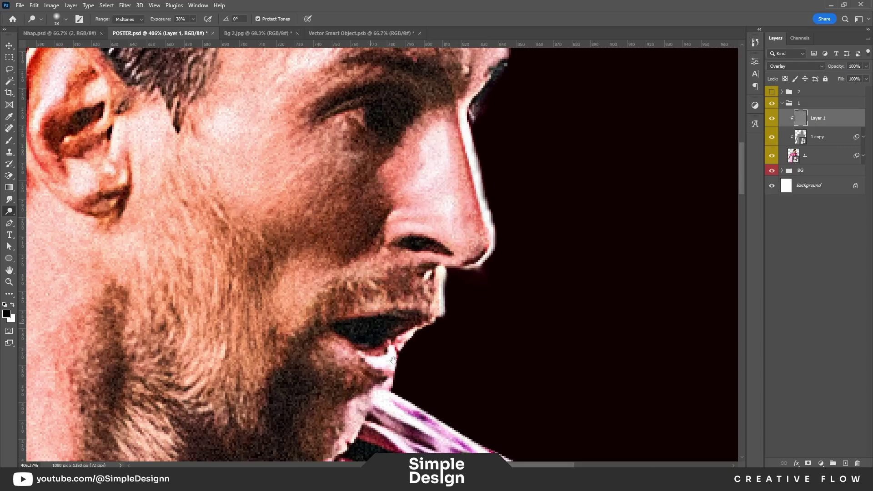
scroll(393, 360, down, 1)
drag(400, 255, 351, 345)
scroll(350, 346, down, 1)
mouse_move(310, 273)
mouse_down()
mouse_move(257, 338)
mouse_move(222, 213)
mouse_up()
drag(182, 273, 182, 328)
Dodge below the ear and the cheek, then review the head and jersey.
scroll(564, 436, down, 1)
drag(291, 194, 304, 222)
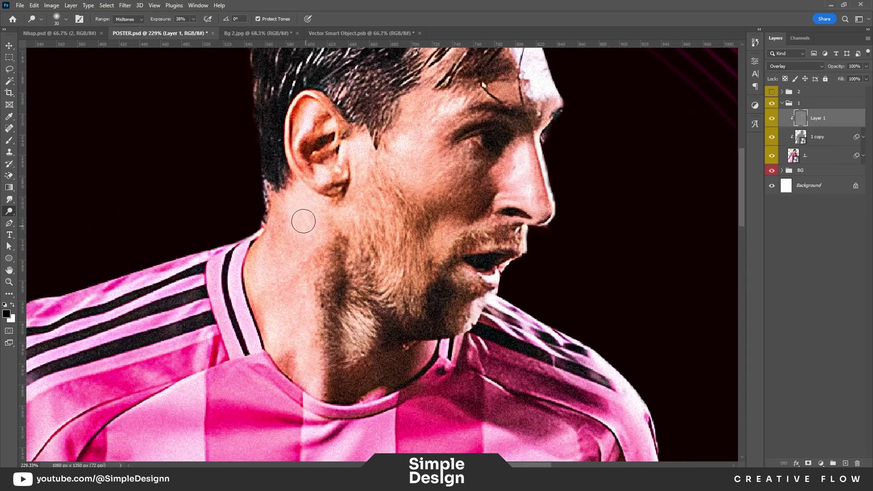
scroll(304, 221, down, 1)
drag(379, 208, 393, 219)
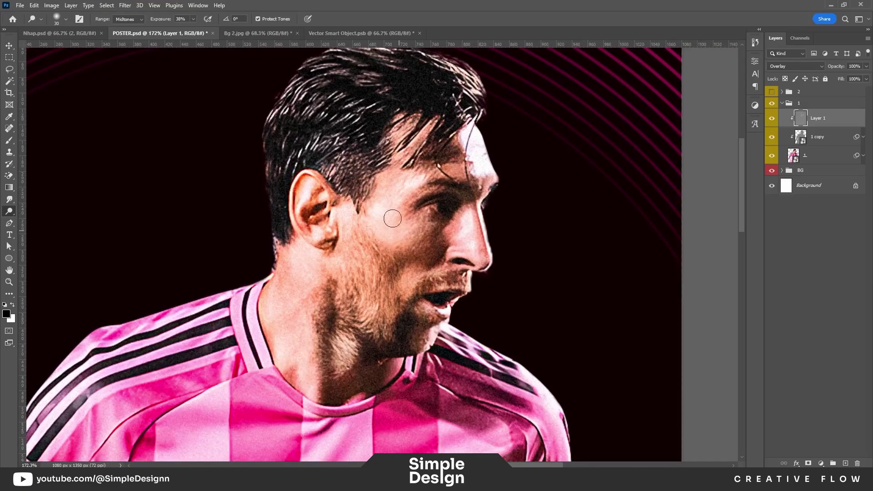
scroll(485, 244, up, 2)
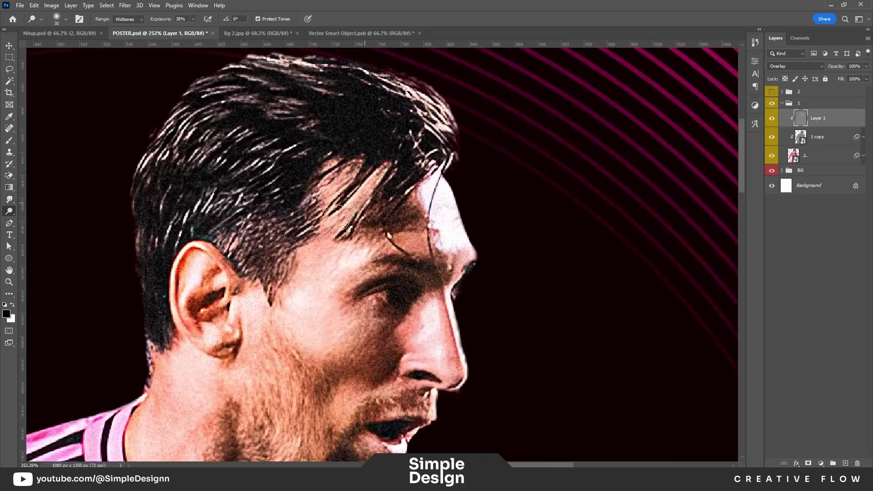
drag(290, 122, 308, 185)
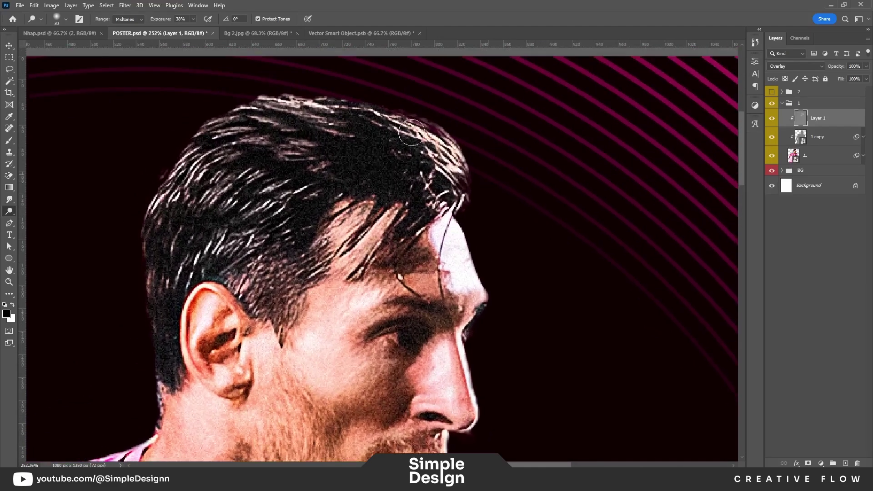
scroll(411, 132, down, 3)
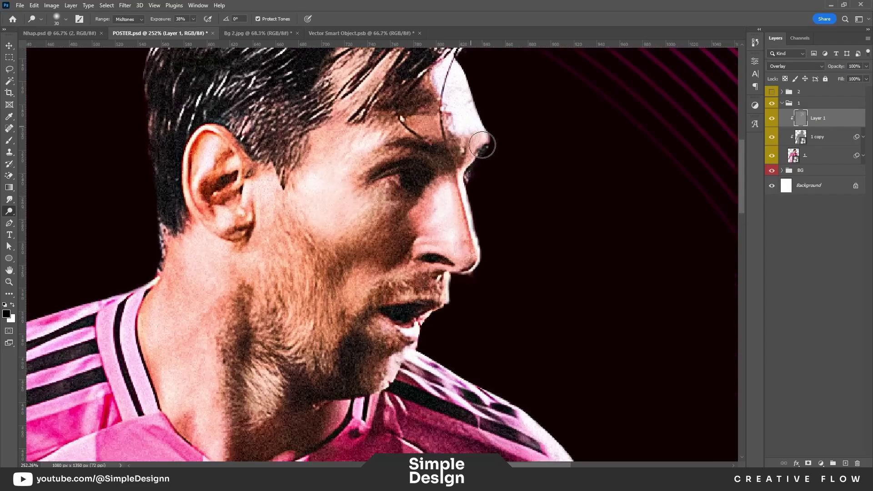
scroll(444, 249, down, 2)
scroll(536, 312, down, 2)
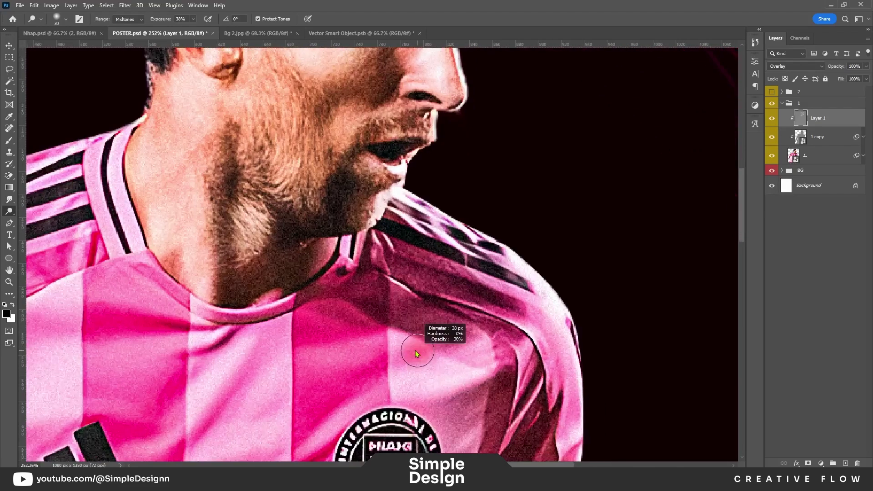
scroll(523, 273, down, 1)
scroll(435, 176, down, 2)
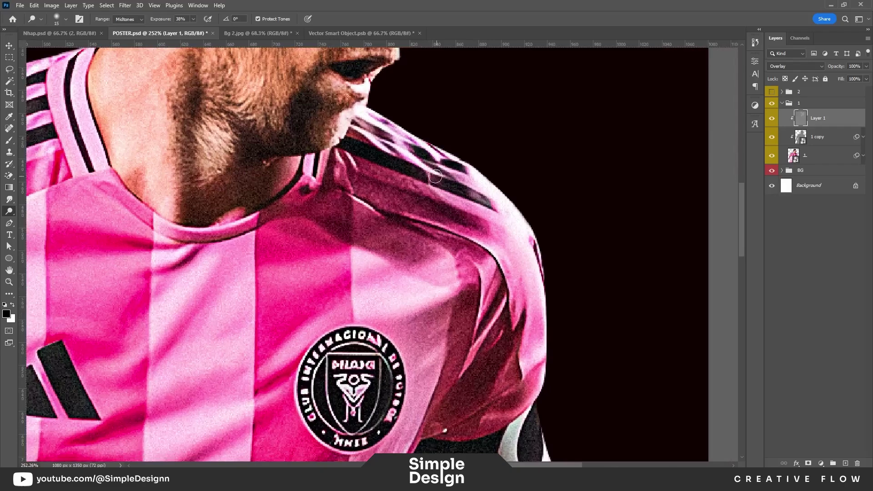
scroll(538, 271, down, 2)
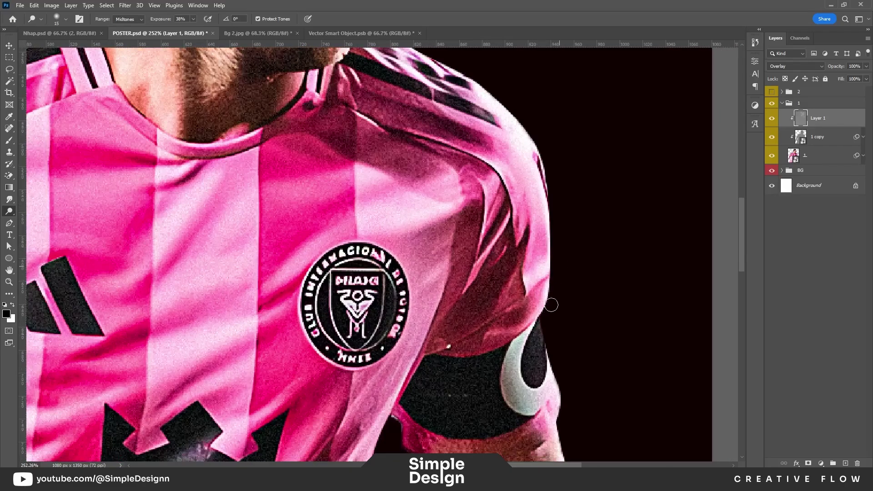
scroll(504, 228, down, 4)
scroll(447, 255, up, 1)
Dodge the right-hand forearm, wrist and back of the hand with a smaller brush.
scroll(486, 210, up, 1)
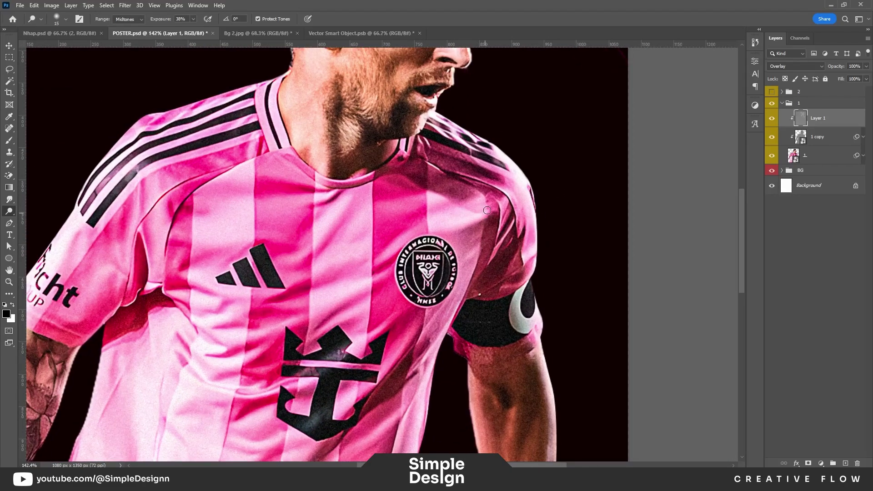
scroll(424, 214, up, 2)
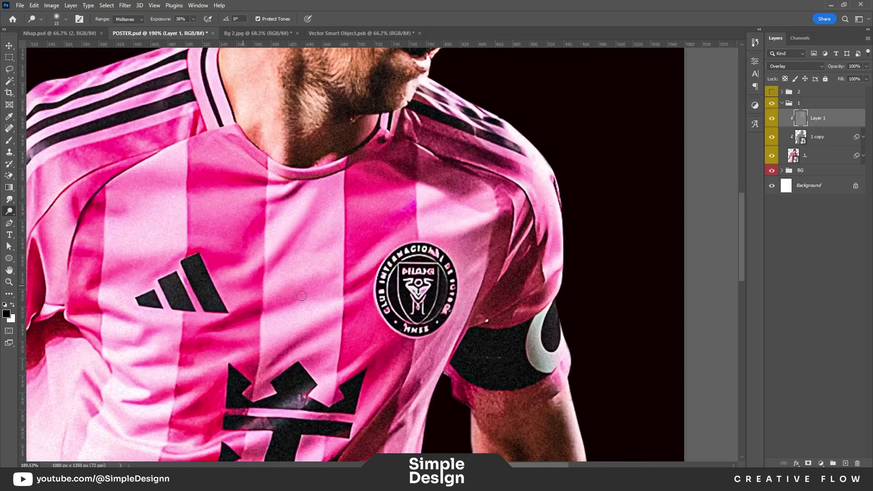
drag(155, 354, 379, 291)
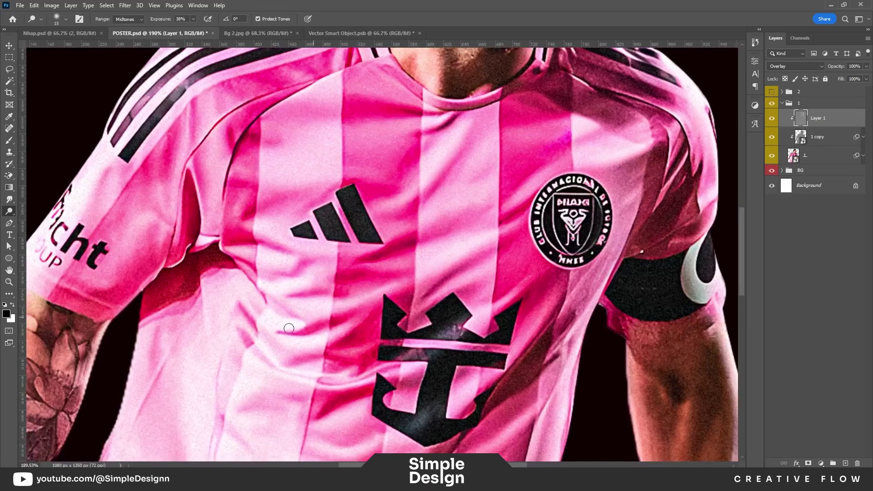
scroll(379, 376, down, 2)
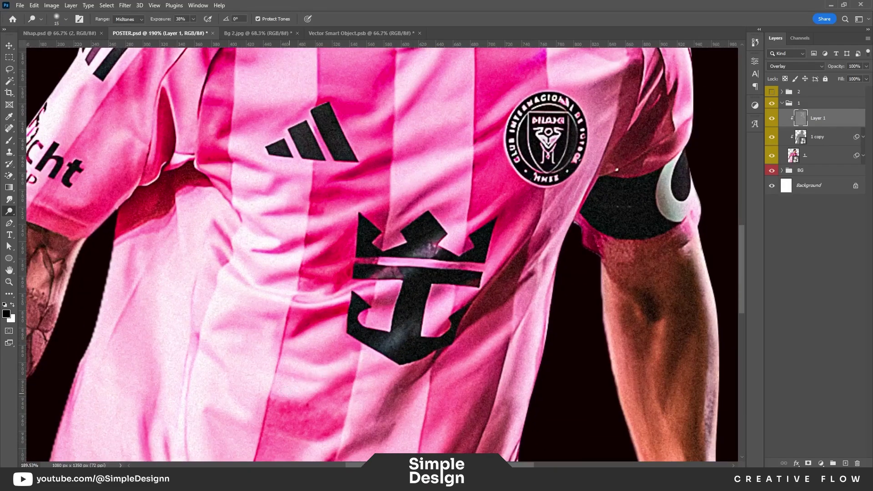
scroll(465, 364, down, 2)
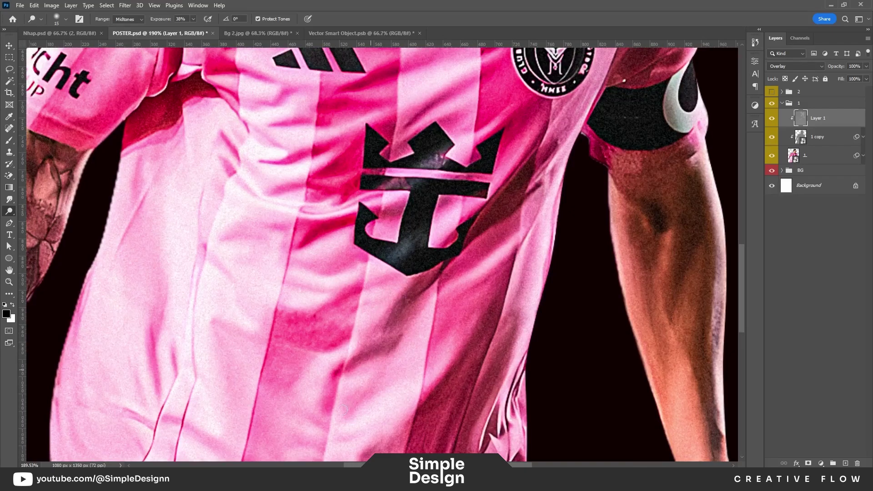
scroll(357, 355, down, 2)
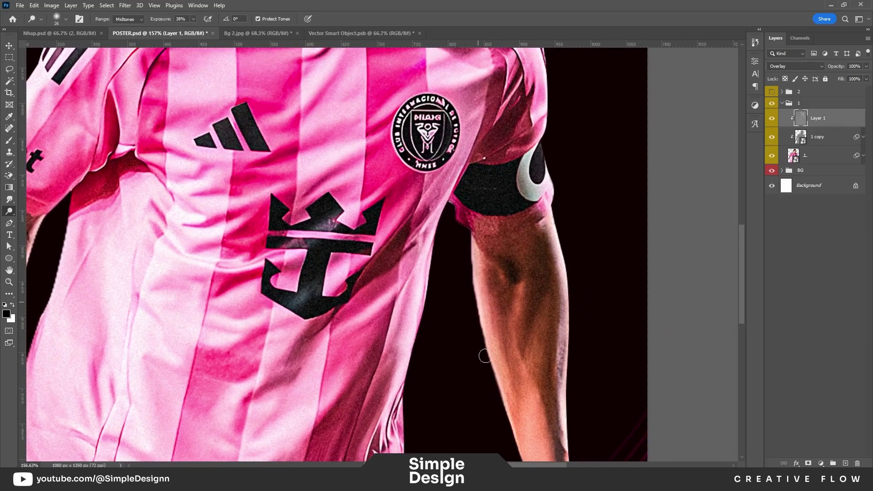
scroll(486, 356, up, 1)
scroll(546, 238, down, 3)
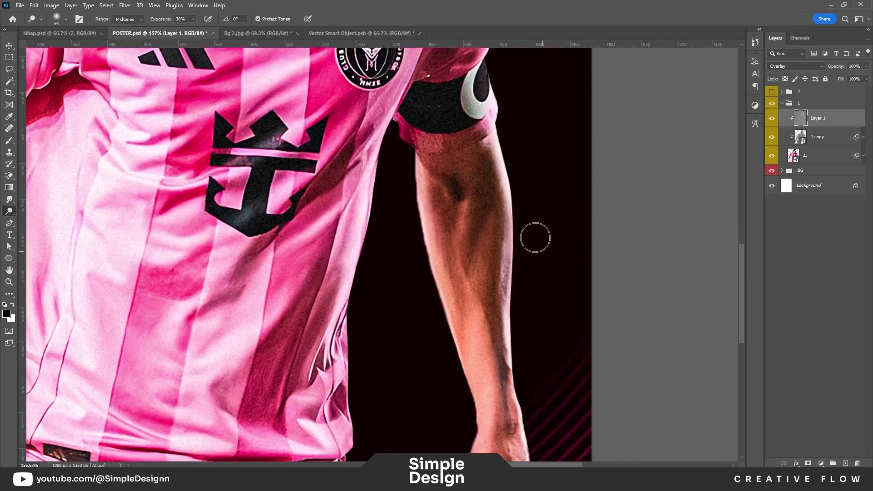
drag(467, 228, 448, 190)
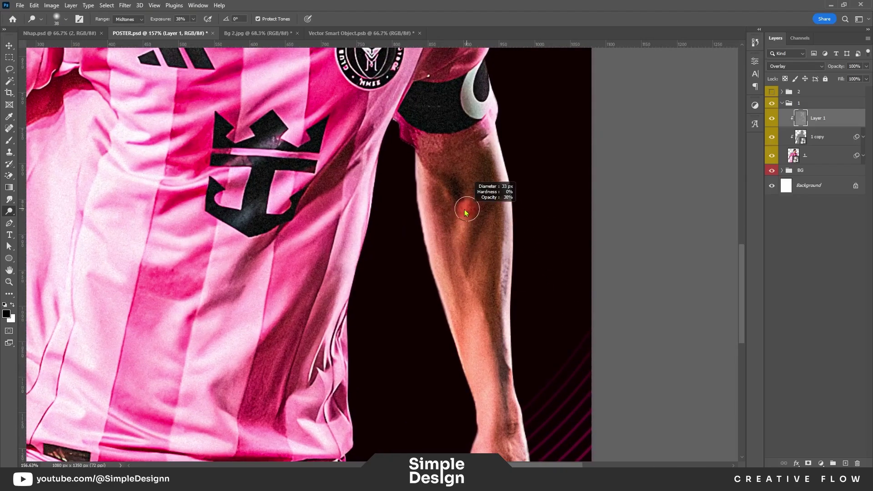
scroll(476, 258, down, 1)
drag(476, 293, 476, 357)
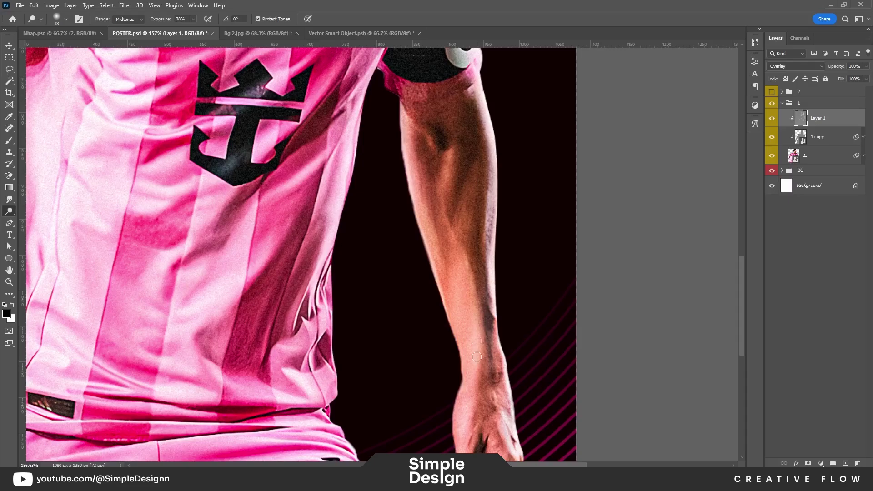
drag(431, 217, 448, 318)
scroll(448, 319, down, 2)
drag(485, 270, 490, 337)
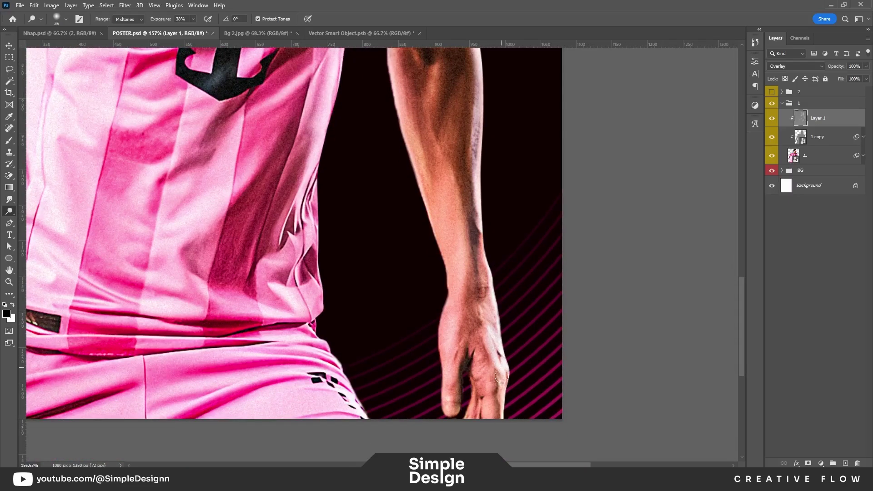
drag(494, 375, 508, 364)
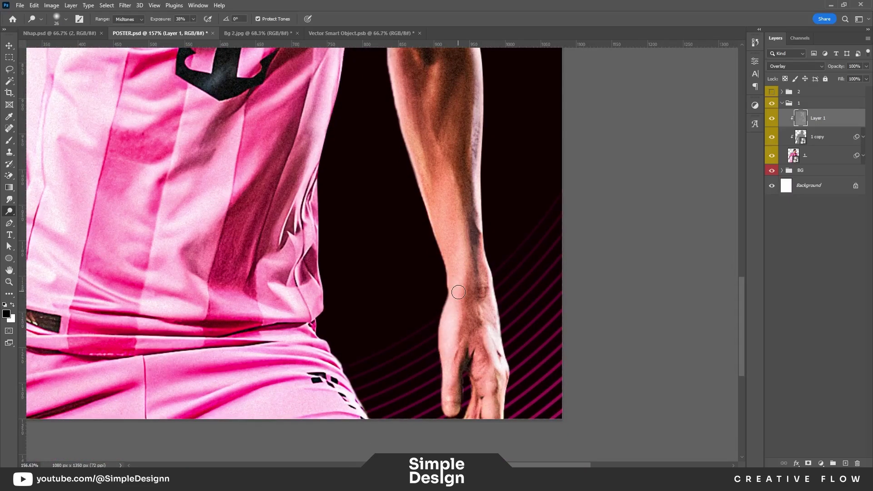
scroll(458, 292, down, 2)
Dodge the shoulder stripes, then zoom out to see the whole poster.
drag(264, 175, 437, 178)
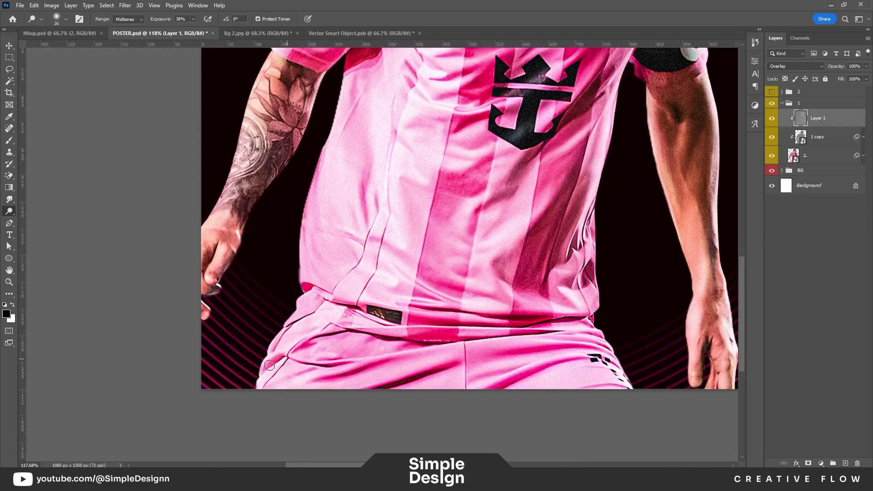
scroll(292, 266, up, 2)
scroll(317, 180, up, 2)
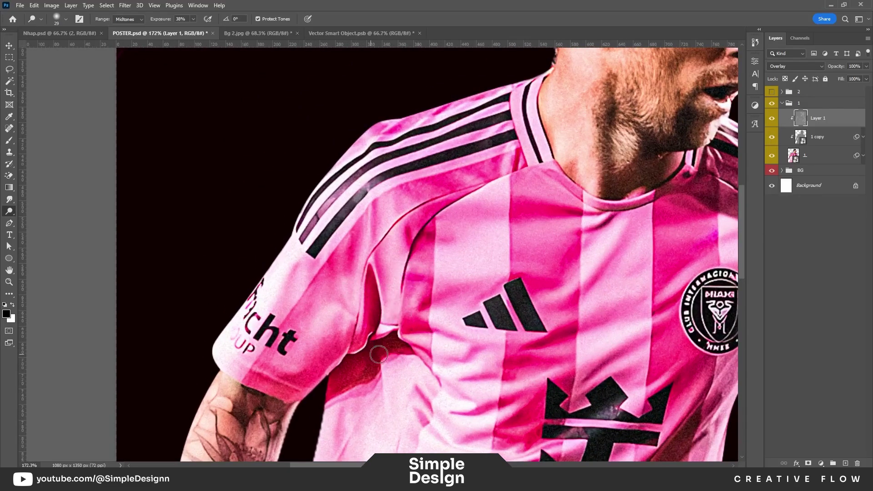
scroll(352, 295, up, 2)
drag(394, 203, 455, 188)
scroll(455, 200, down, 2)
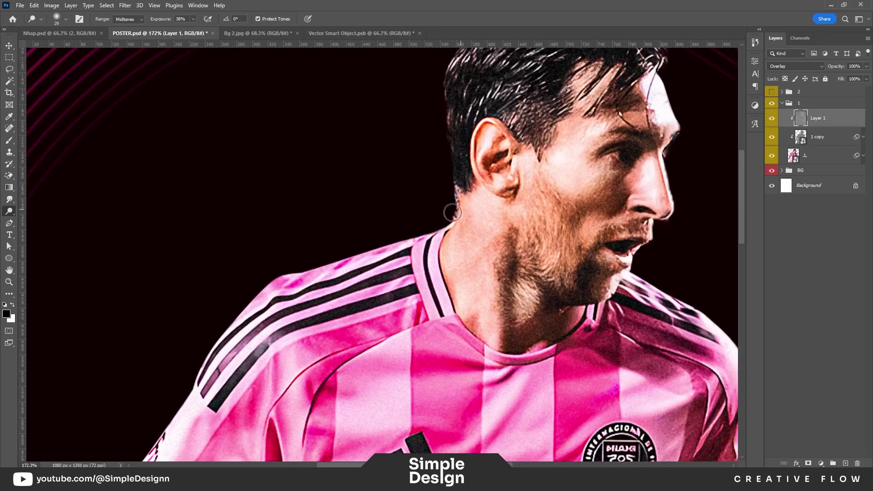
scroll(501, 207, down, 2)
scroll(530, 213, down, 2)
scroll(531, 213, down, 1)
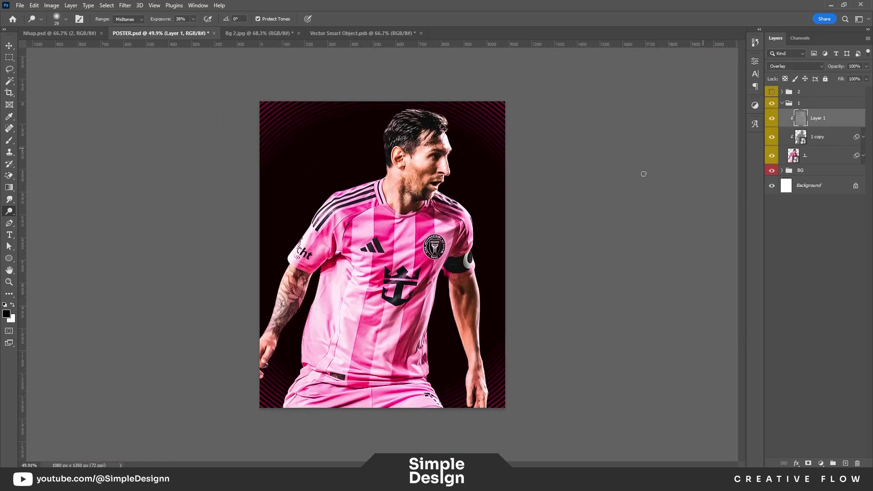
scroll(643, 171, up, 2)
Switch to the Burn tool (Midtones, 24% exposure) and zoom in on the player's head.
right_click(10, 211)
click(42, 219)
scroll(431, 238, up, 1)
scroll(431, 239, up, 1)
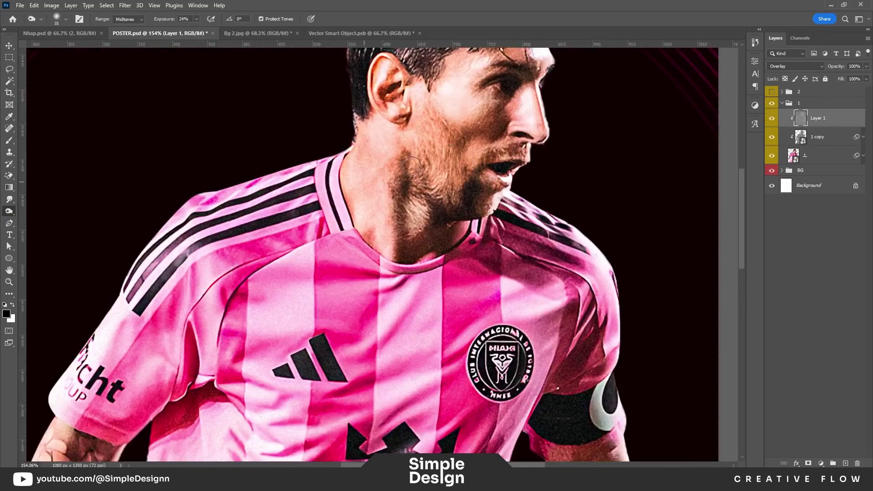
scroll(431, 239, up, 1)
scroll(431, 239, up, 1)
scroll(431, 238, up, 1)
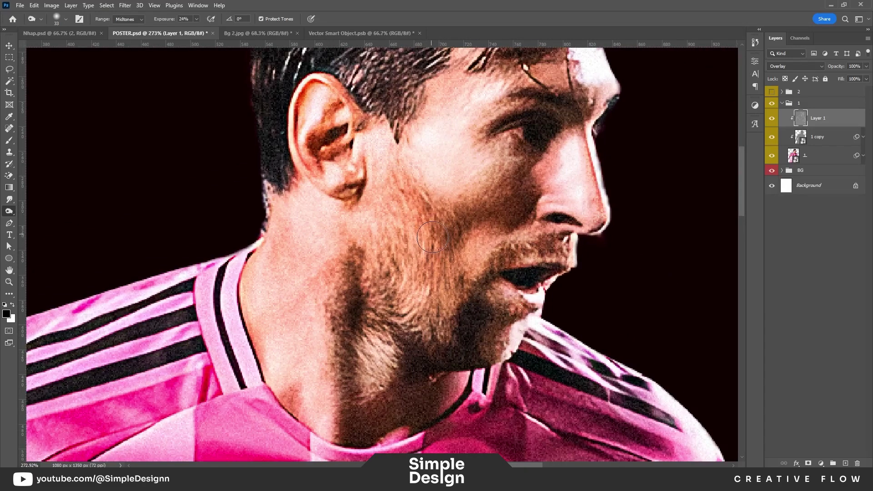
scroll(474, 253, up, 1)
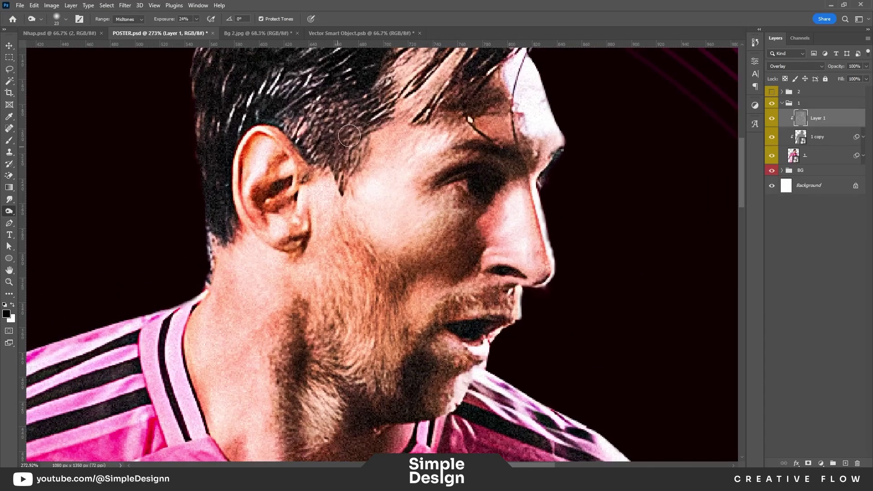
drag(330, 137, 332, 227)
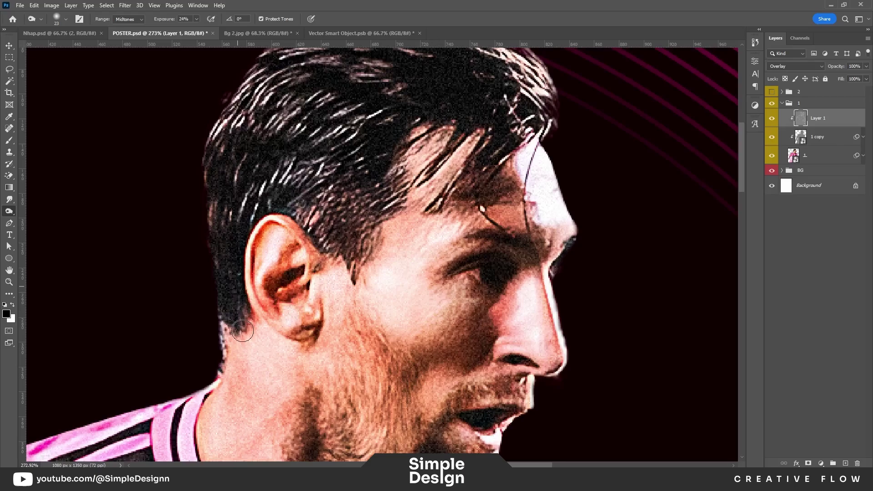
drag(336, 131, 284, 168)
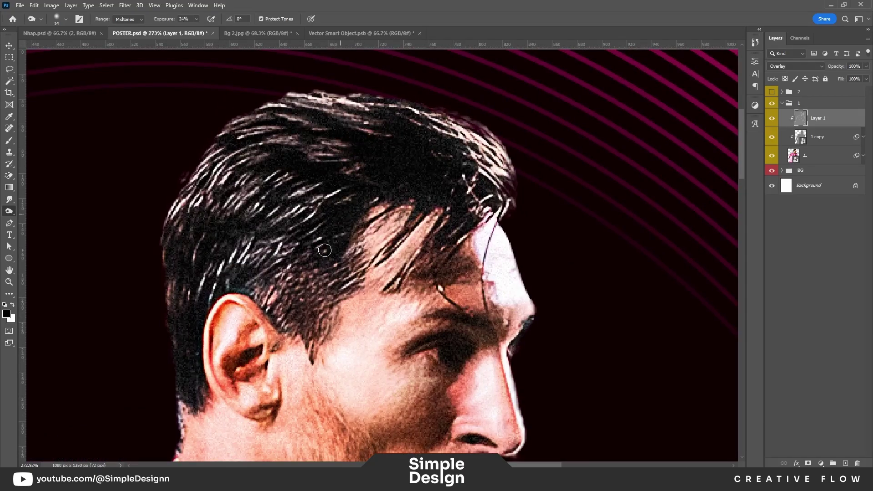
scroll(299, 289, down, 3)
scroll(266, 290, down, 2)
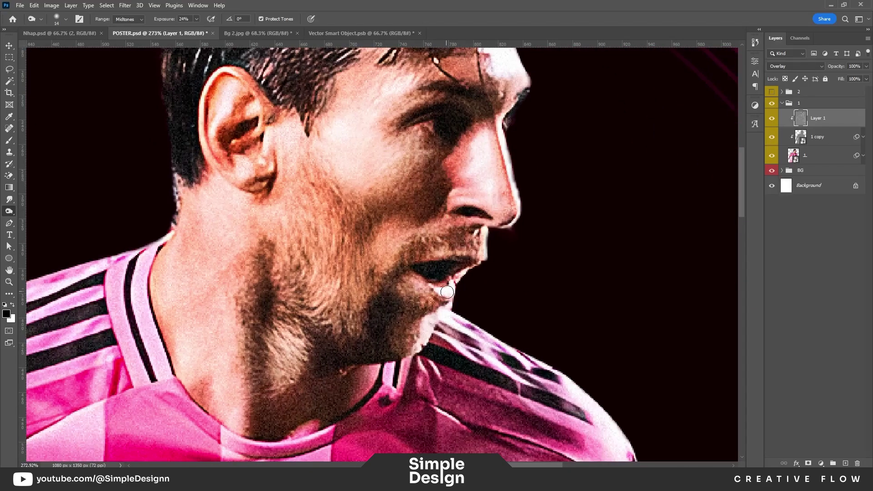
Burn the skin under the chin, then enlarge the brush slightly with ].
drag(326, 359, 275, 415)
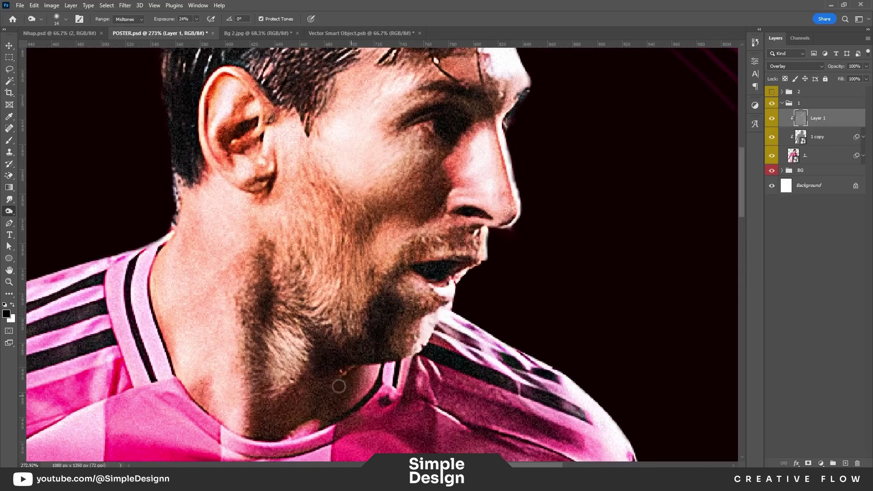
scroll(423, 268, down, 1)
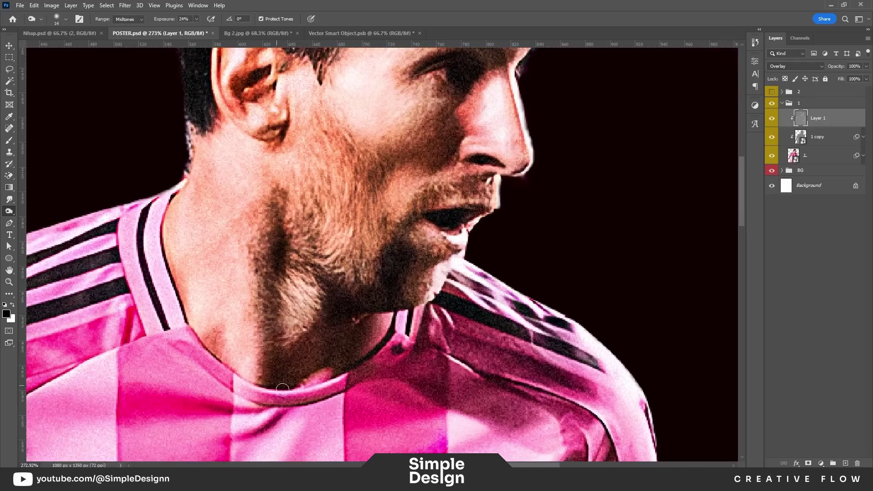
scroll(184, 306, down, 1)
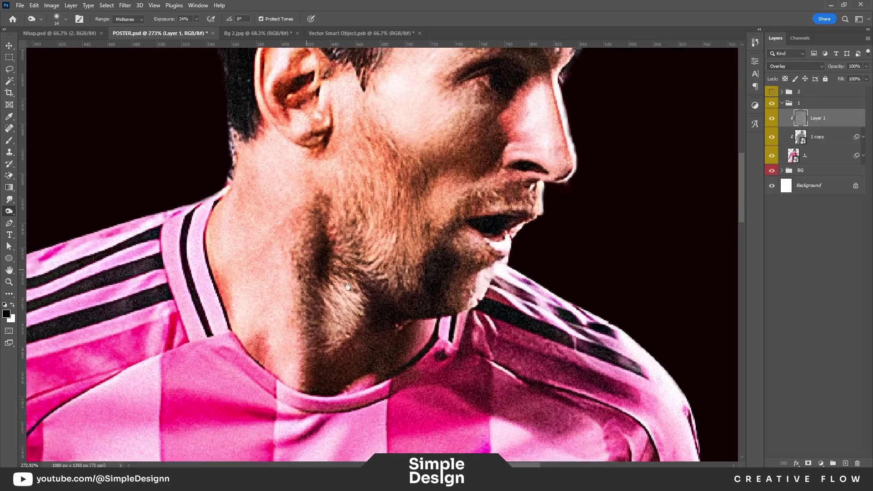
scroll(250, 254, down, 1)
key(bracketright)
scroll(364, 273, down, 1)
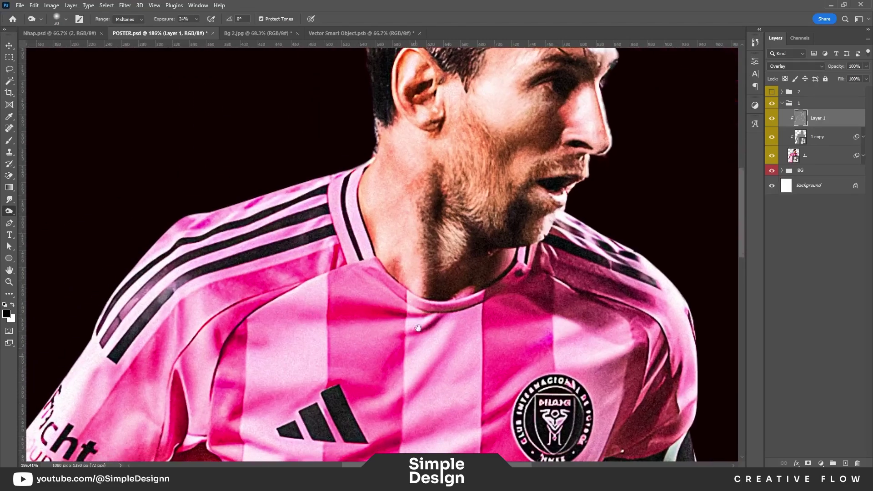
Burn shadows on the right shoulder, along the forearm and on the back of the hand.
scroll(418, 328, down, 1)
drag(290, 407, 320, 326)
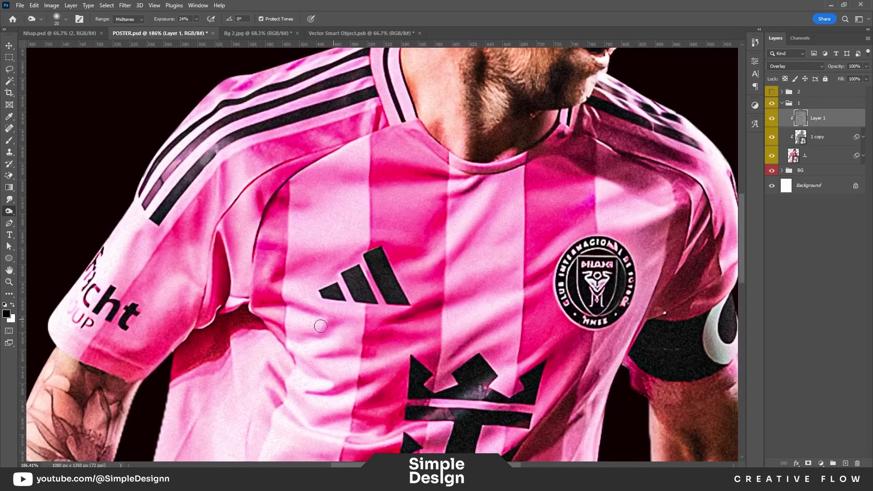
drag(536, 247, 430, 281)
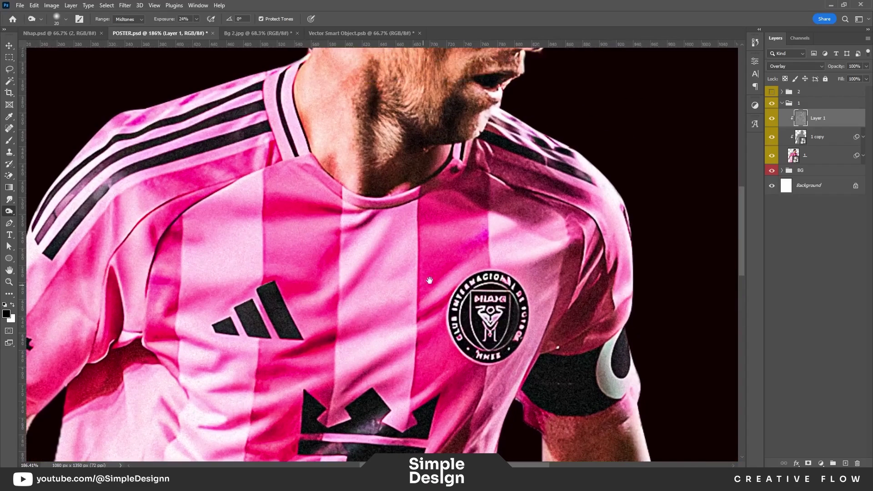
drag(546, 225, 515, 223)
drag(544, 272, 546, 282)
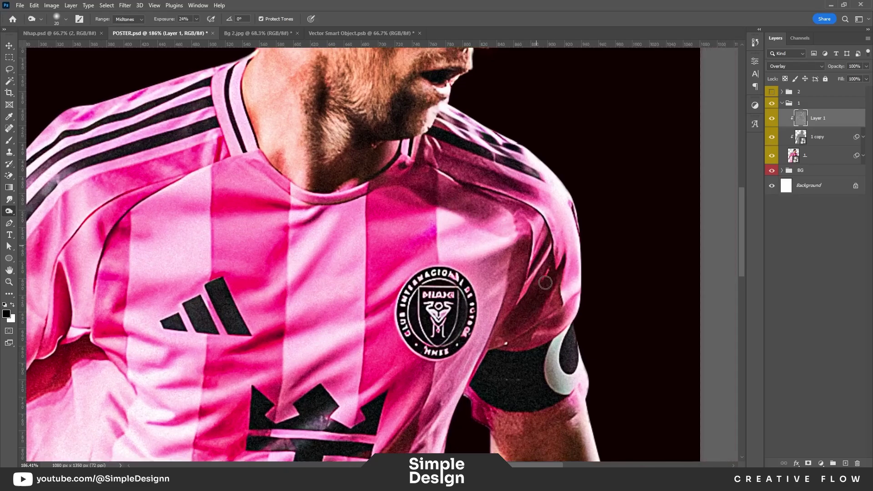
drag(466, 163, 504, 189)
drag(430, 154, 439, 229)
drag(510, 347, 507, 164)
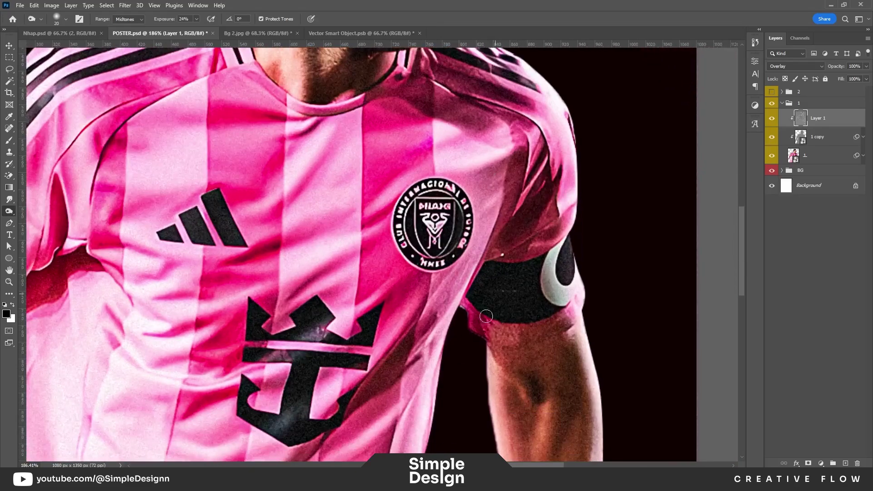
mouse_move(525, 278)
mouse_down()
mouse_move(468, 341)
mouse_move(450, 251)
mouse_move(503, 281)
mouse_move(544, 227)
mouse_move(539, 347)
mouse_move(536, 207)
mouse_up()
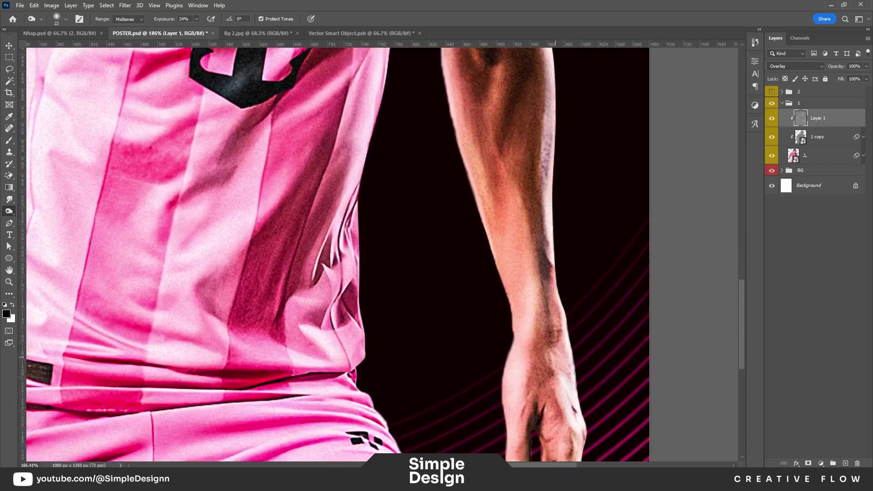
drag(553, 356, 549, 406)
Burn the shirt's lower fold, lower centre, upper shirt and the tattooed forearm.
drag(336, 335, 458, 310)
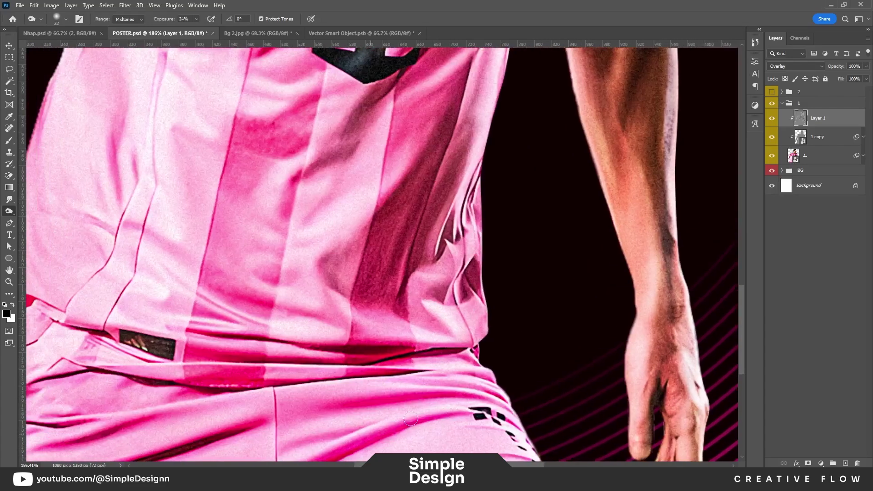
drag(410, 418, 445, 392)
drag(468, 278, 436, 314)
drag(450, 260, 473, 300)
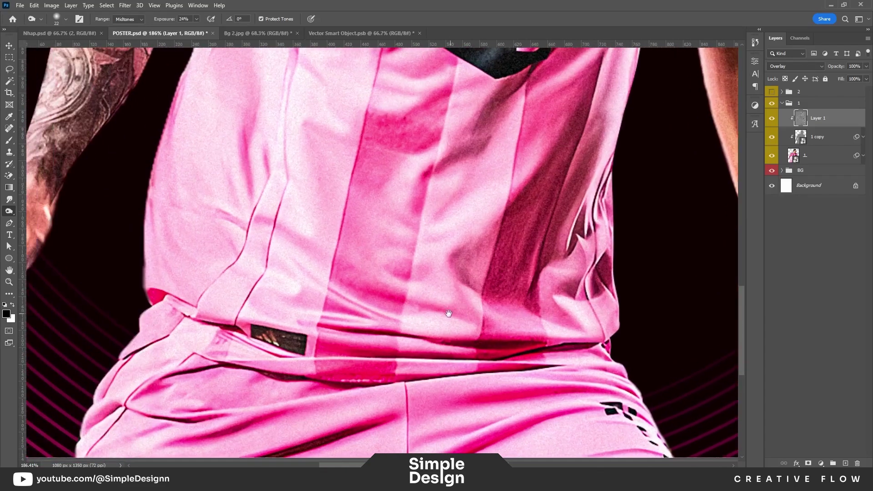
drag(245, 318, 377, 312)
drag(345, 296, 377, 317)
drag(318, 412, 386, 326)
drag(273, 346, 355, 287)
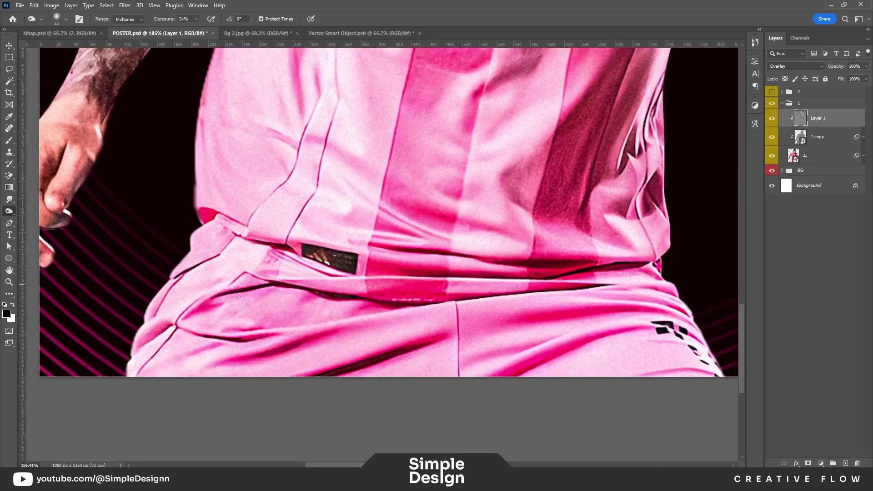
drag(273, 273, 436, 362)
drag(218, 245, 237, 287)
mouse_move(292, 181)
mouse_down()
mouse_move(310, 272)
mouse_move(291, 377)
mouse_up()
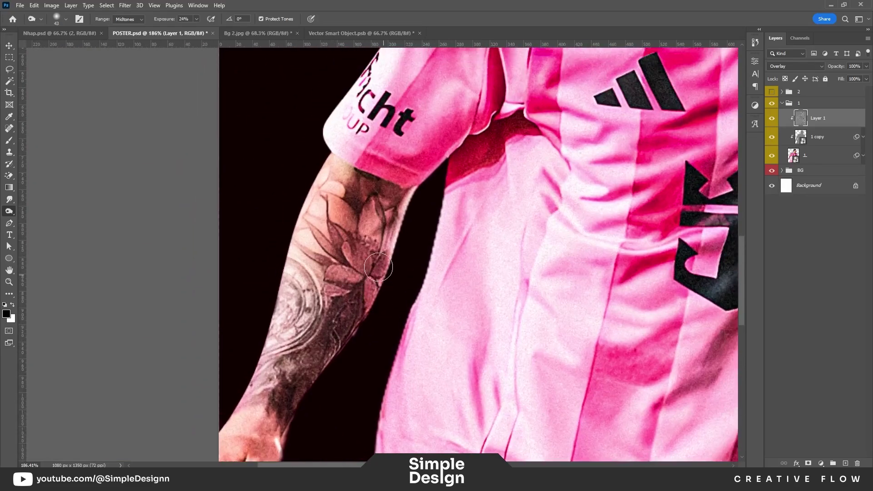
mouse_move(346, 319)
mouse_down()
mouse_move(387, 218)
mouse_move(371, 273)
mouse_up()
Deepen shadows around the shoulder and collar, zoom out, and add empty Layer 2 above Layer 1.
drag(328, 181, 373, 416)
mouse_move(434, 205)
mouse_down()
mouse_move(420, 150)
mouse_move(345, 296)
mouse_up()
drag(455, 228, 282, 273)
drag(373, 236, 365, 301)
scroll(432, 255, down, 2)
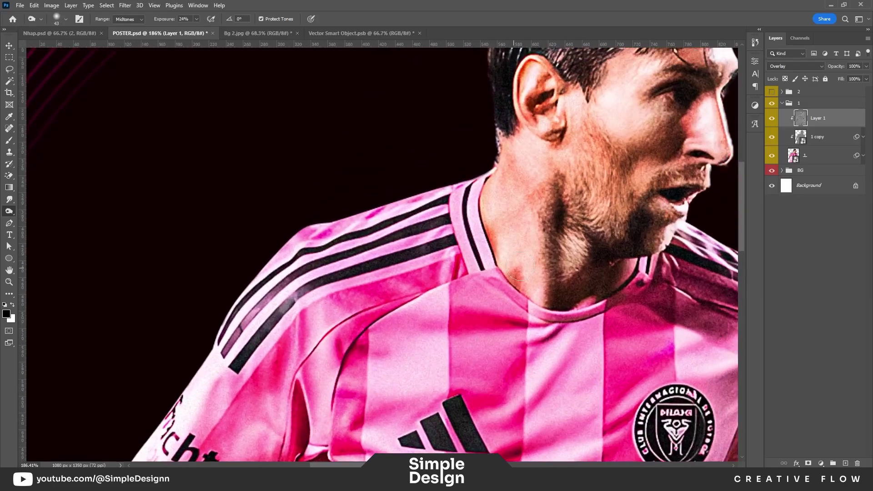
scroll(497, 210, down, 3)
scroll(495, 243, down, 1)
scroll(419, 129, down, 1)
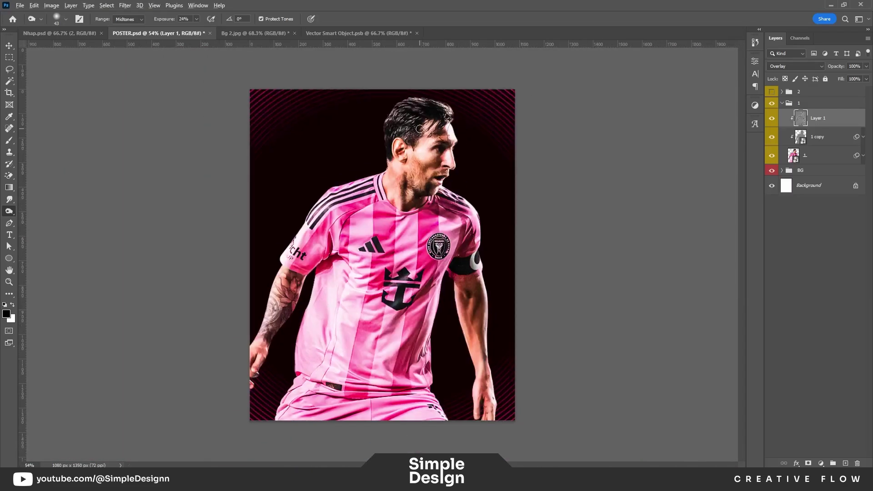
scroll(420, 126, down, 1)
scroll(460, 165, down, 1)
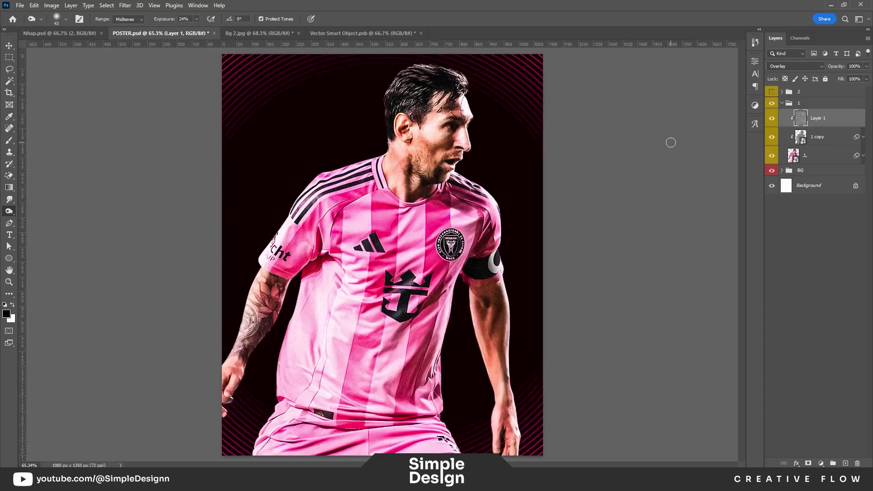
click(845, 463)
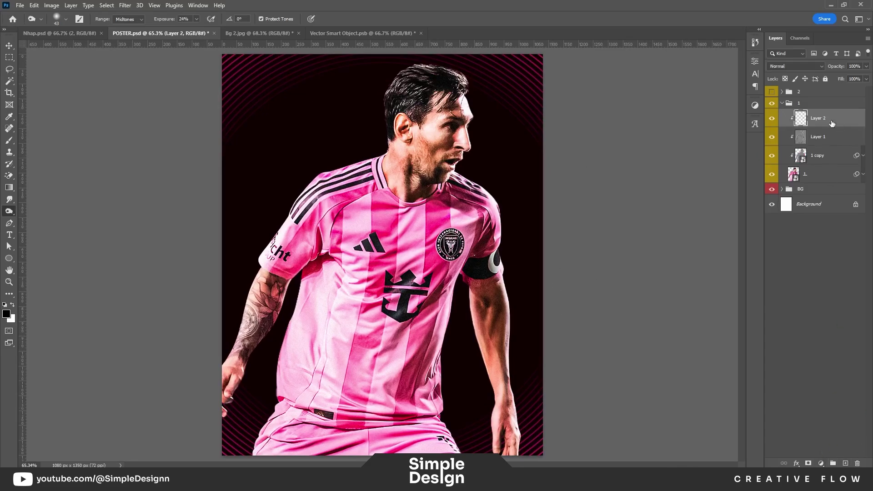
Set Layer 2 to Soft Light and switch to a 56 px brush.
click(796, 66)
click(792, 176)
scroll(513, 324, up, 5)
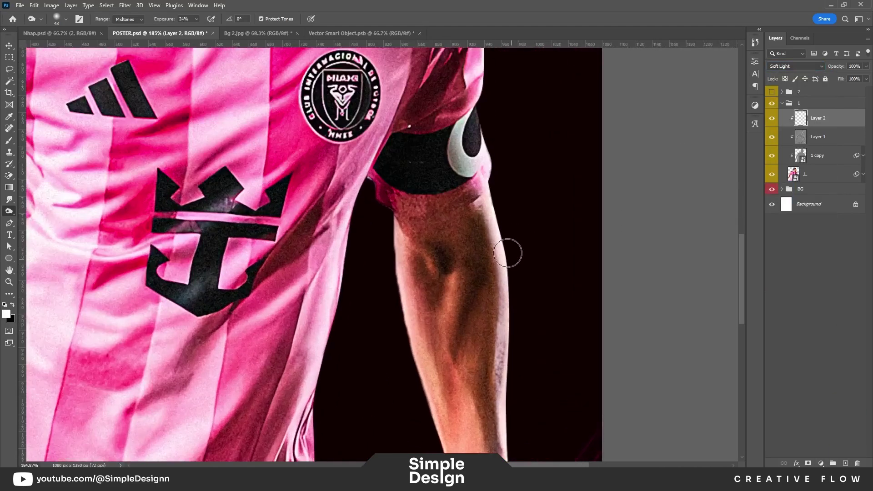
key(b)
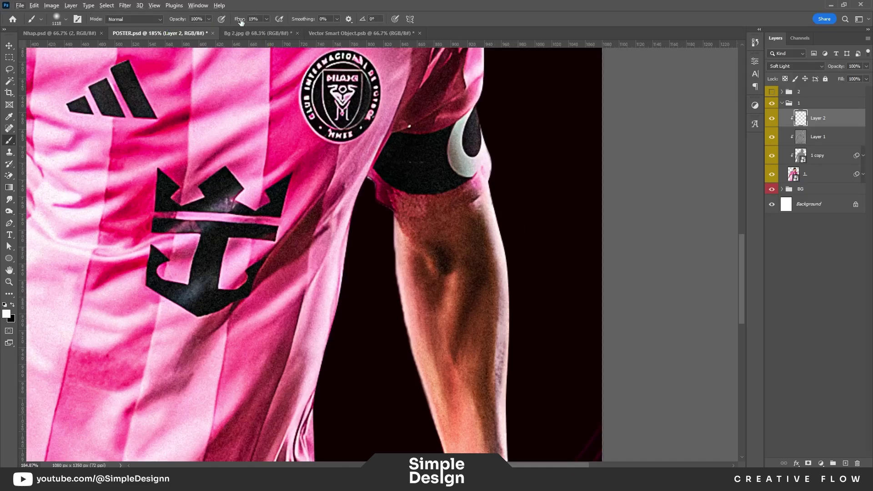
drag(516, 273, 502, 146)
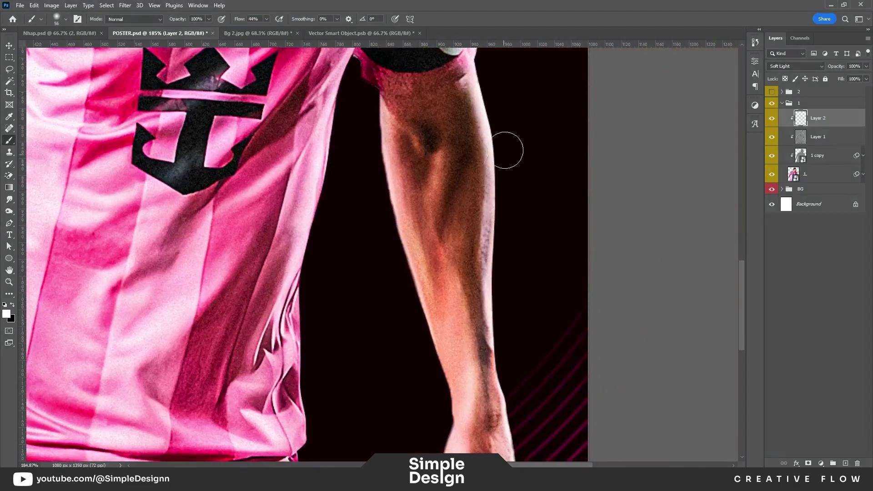
Paint white at low flow to brighten the neck, beard and tattooed forearm edges.
mouse_move(404, 167)
mouse_down()
mouse_move(378, 181)
mouse_move(362, 230)
mouse_up()
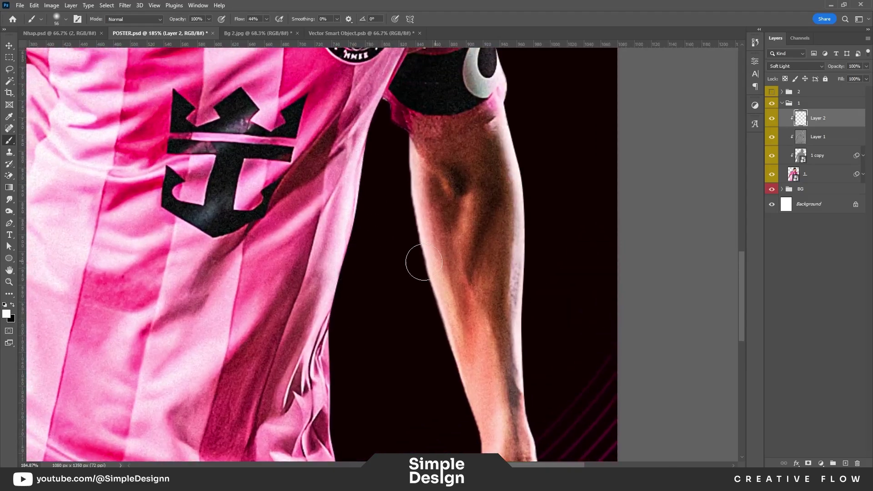
scroll(417, 260, down, 2)
drag(511, 154, 488, 226)
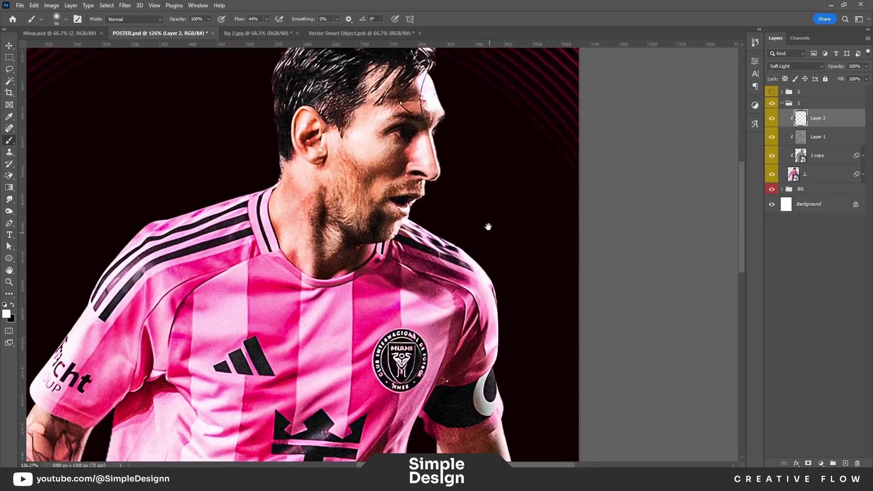
scroll(443, 139, up, 1)
scroll(419, 214, up, 1)
scroll(460, 181, up, 1)
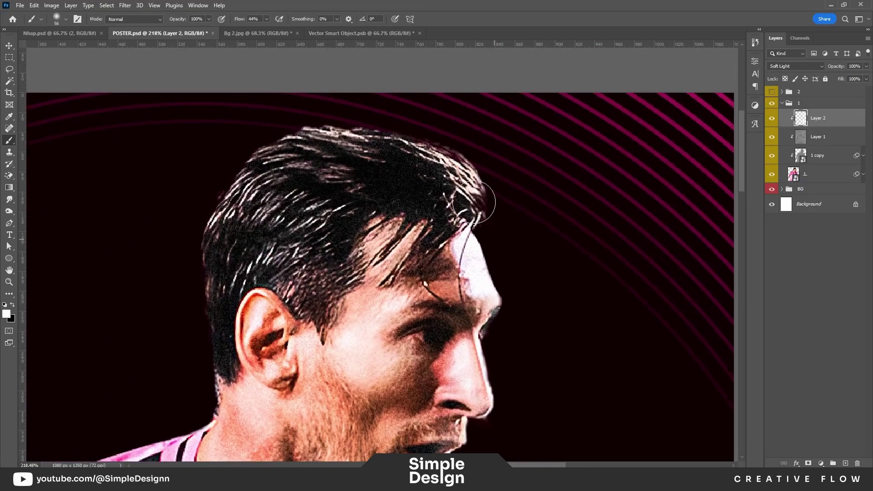
drag(202, 418, 377, 295)
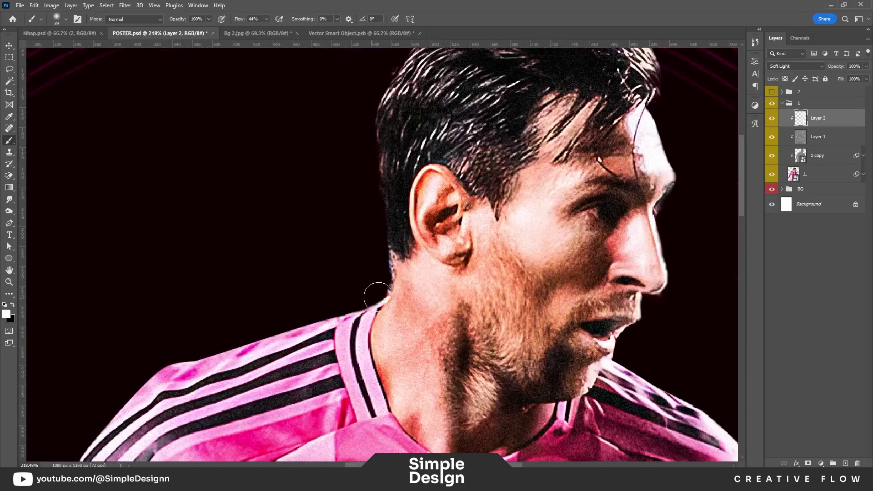
drag(319, 294, 441, 188)
drag(332, 255, 450, 77)
drag(291, 410, 428, 214)
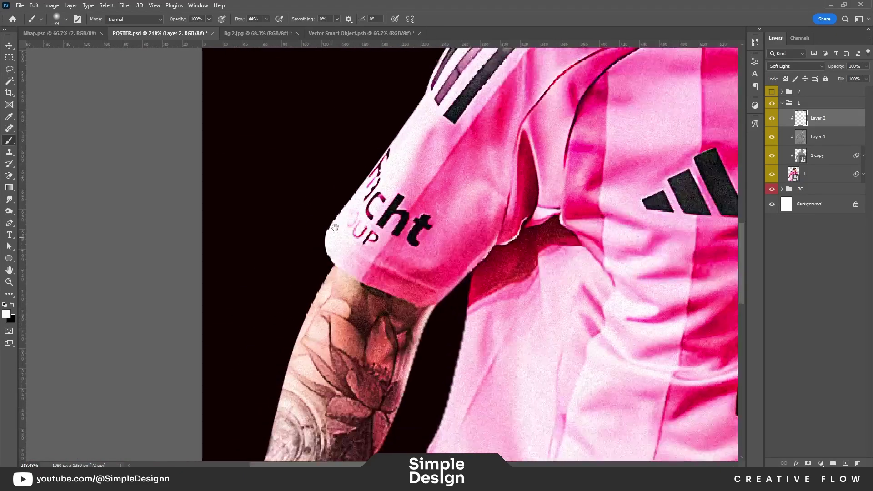
mouse_move(313, 238)
mouse_down()
mouse_move(341, 224)
mouse_move(391, 119)
mouse_up()
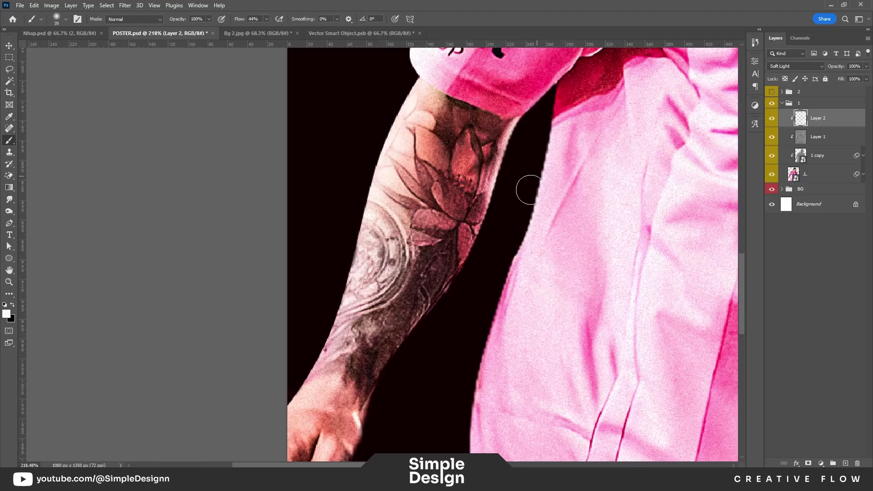
Zoom and pan around the player to review the brightened edges.
scroll(419, 289, down, 2)
scroll(450, 197, down, 2)
scroll(450, 198, down, 2)
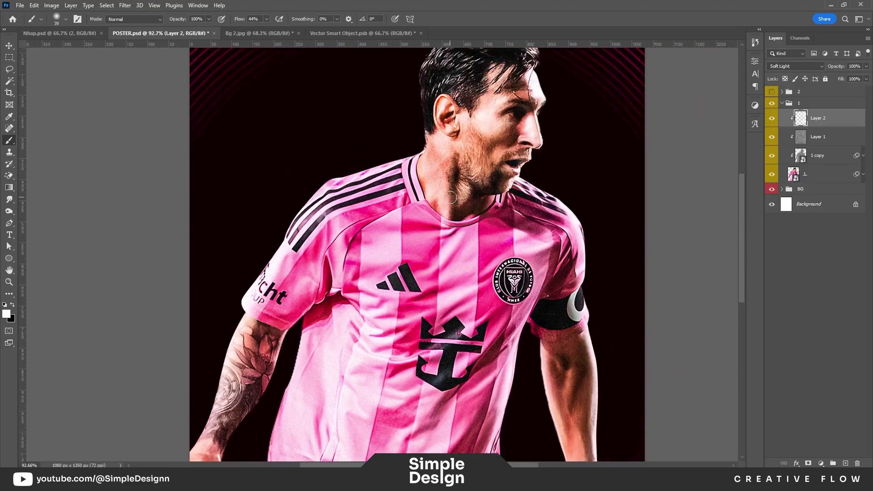
scroll(451, 198, up, 2)
scroll(450, 191, up, 2)
scroll(485, 176, up, 1)
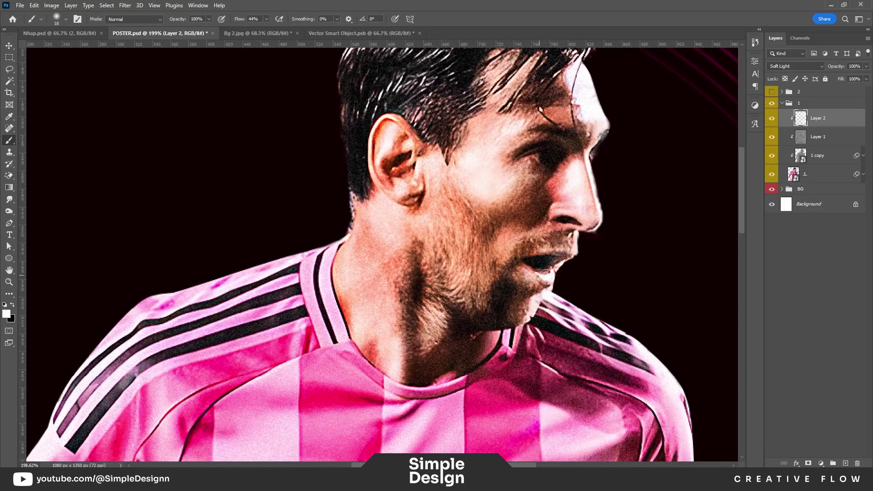
scroll(541, 327, down, 2)
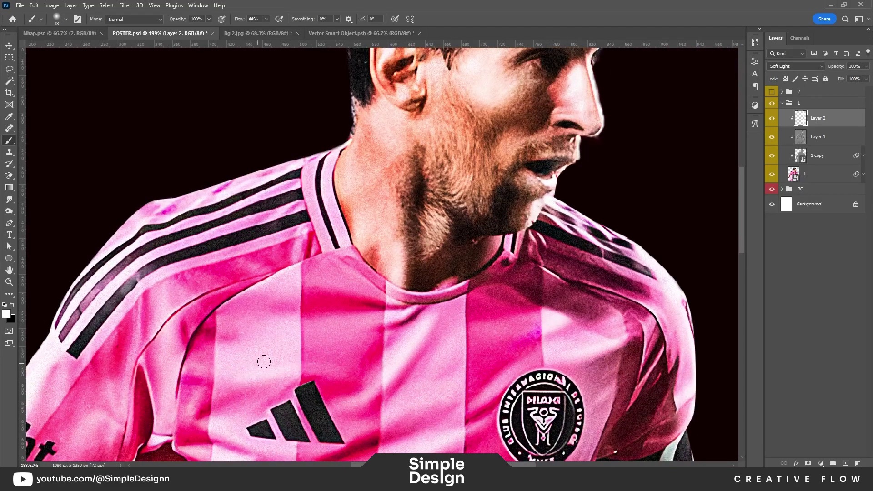
scroll(521, 312, down, 1)
scroll(521, 312, right, 1)
scroll(351, 362, down, 2)
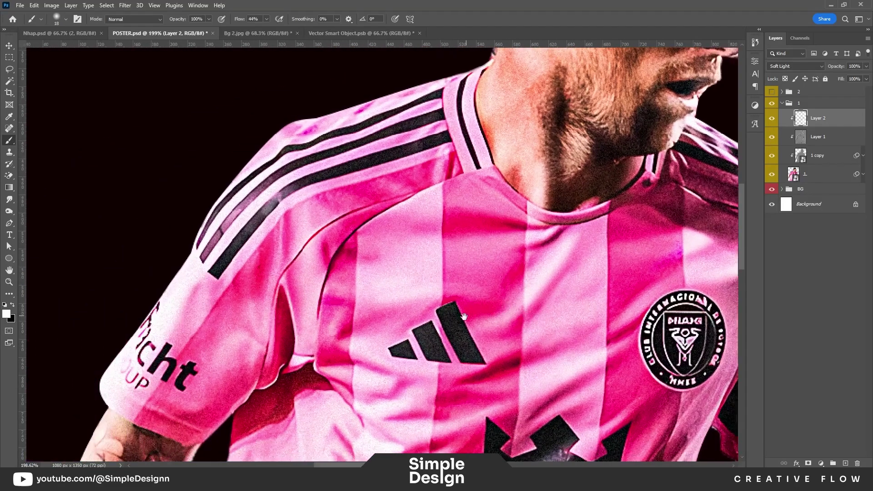
scroll(353, 431, down, 2)
scroll(321, 131, up, 1)
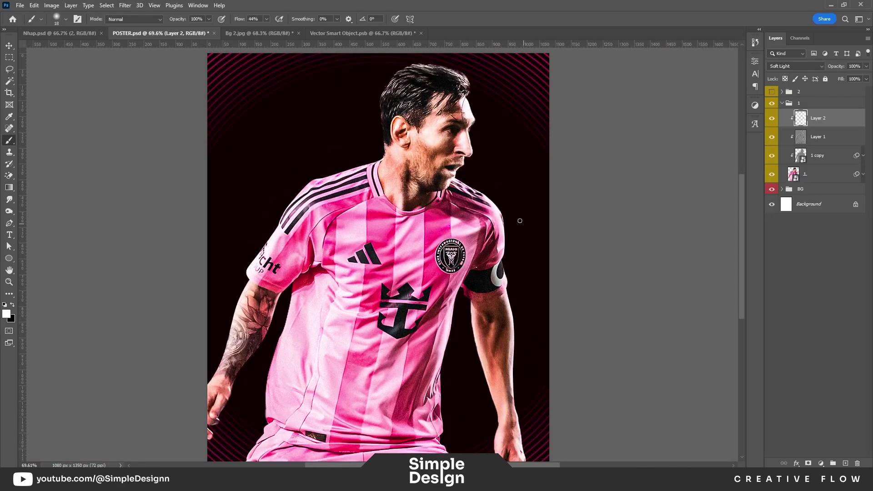
Collapse group 1, make group 2's second player visible and expand group 2.
click(782, 104)
click(772, 92)
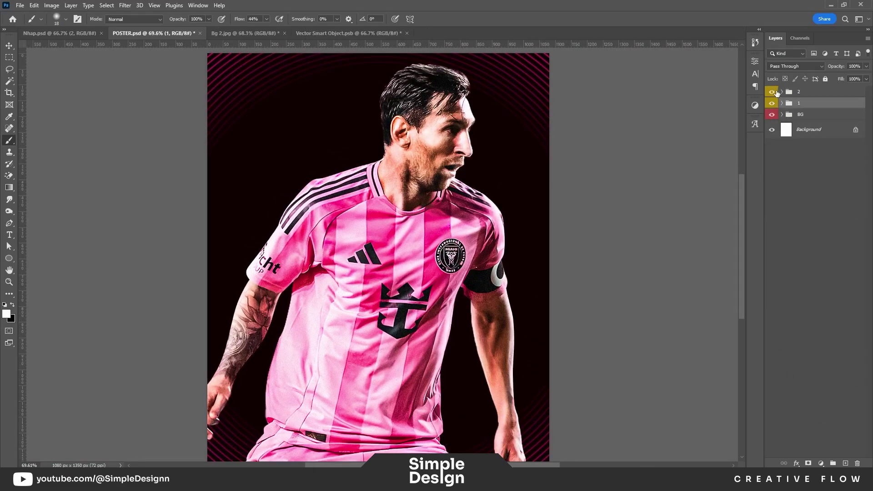
scroll(544, 226, down, 1)
scroll(393, 176, up, 1)
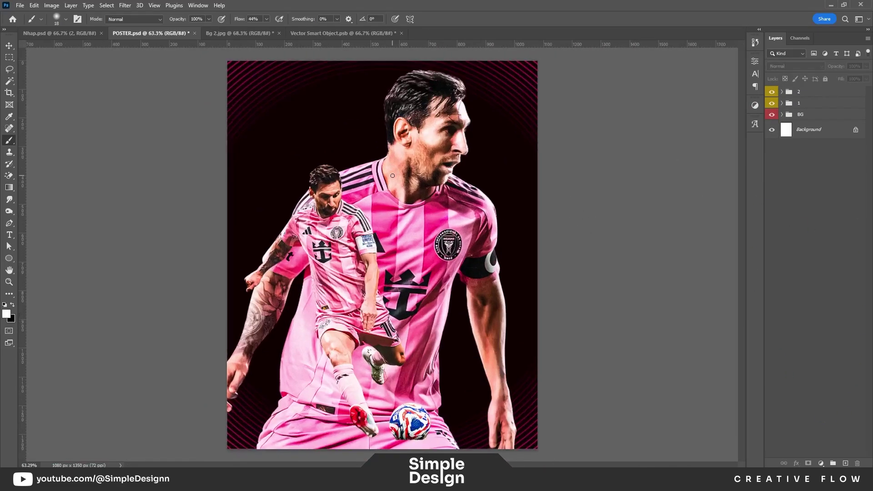
click(782, 92)
scroll(407, 188, up, 3)
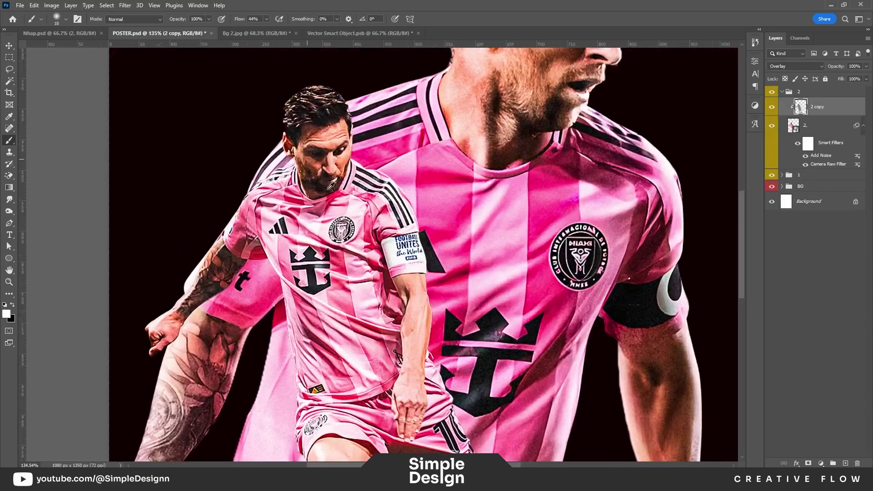
scroll(407, 189, up, 2)
Add Layer 3 filled with 50% gray in Overlay mode and pick the Dodge tool.
click(844, 463)
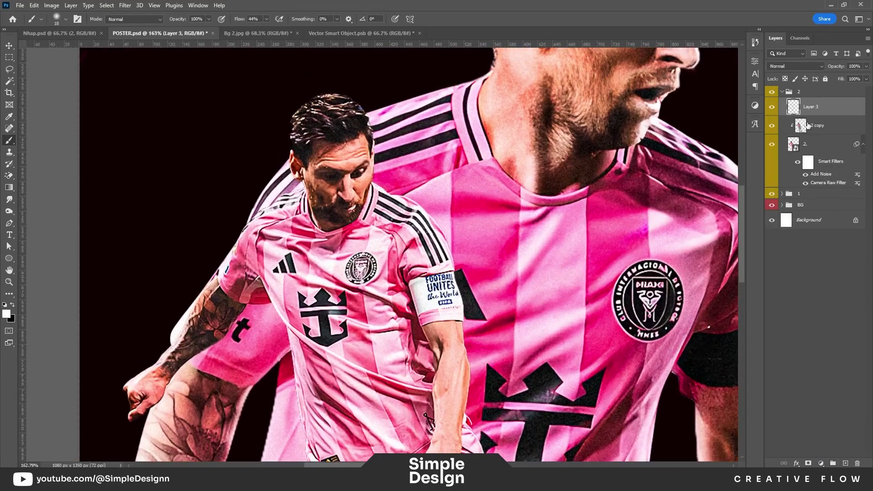
key(shift+F5)
key(Return)
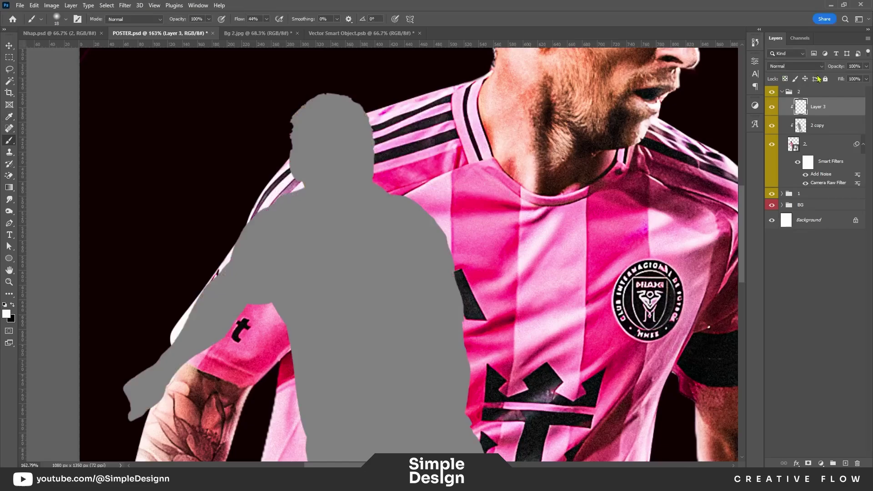
click(793, 66)
click(786, 179)
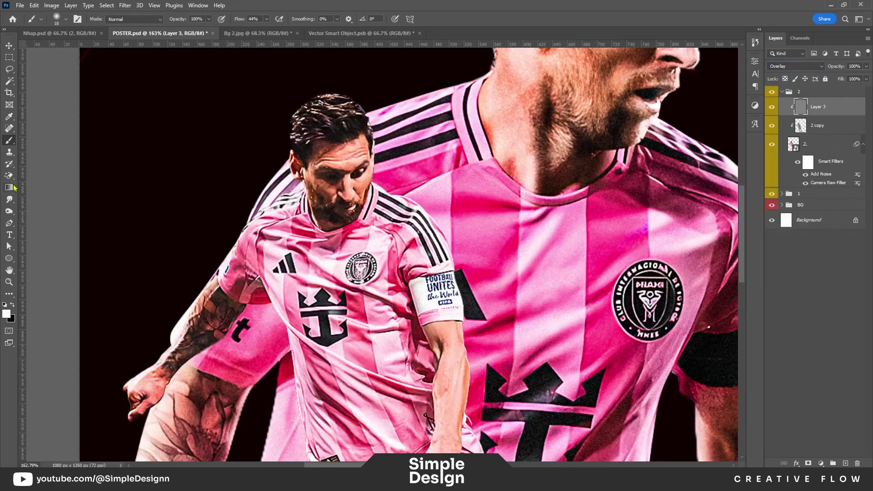
click(10, 212)
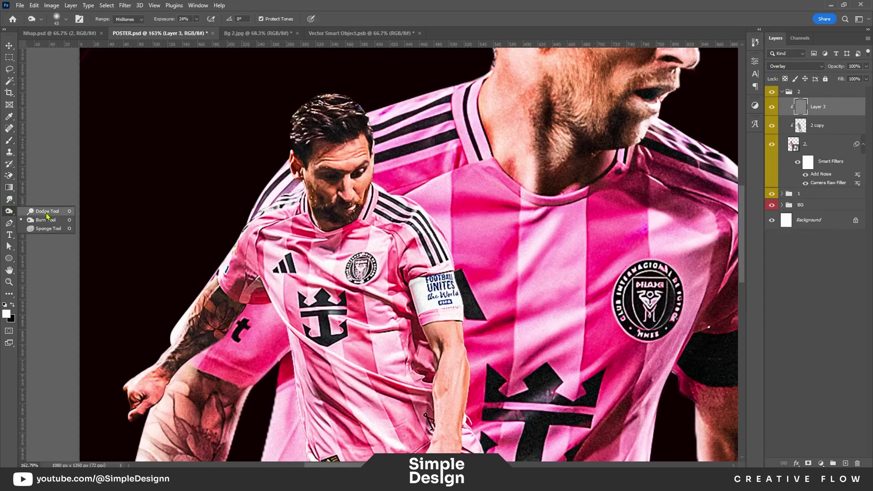
click(47, 212)
scroll(332, 157, up, 2)
Shrink the Dodge brush and brighten highlights on the front player's face on Layer 3.
scroll(331, 157, up, 2)
scroll(337, 182, up, 2)
key(bracketleft)
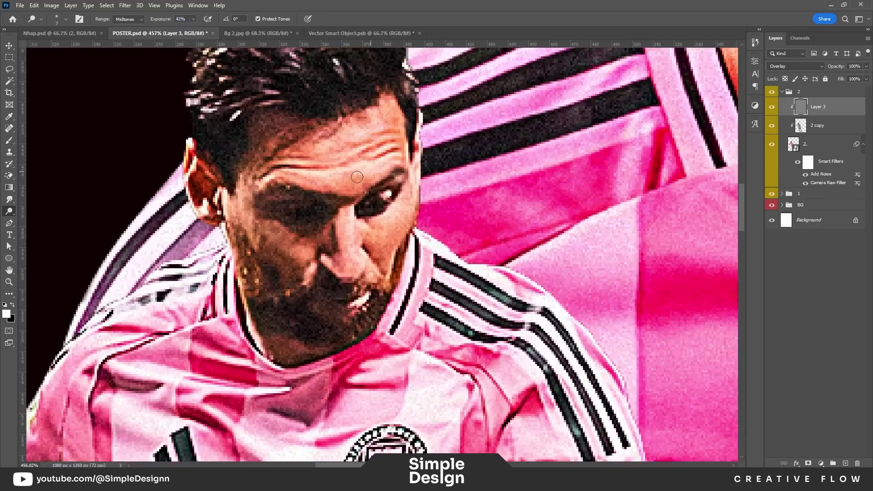
drag(364, 177, 259, 177)
drag(414, 150, 350, 136)
mouse_move(296, 163)
mouse_down()
mouse_move(409, 205)
mouse_move(390, 280)
mouse_up()
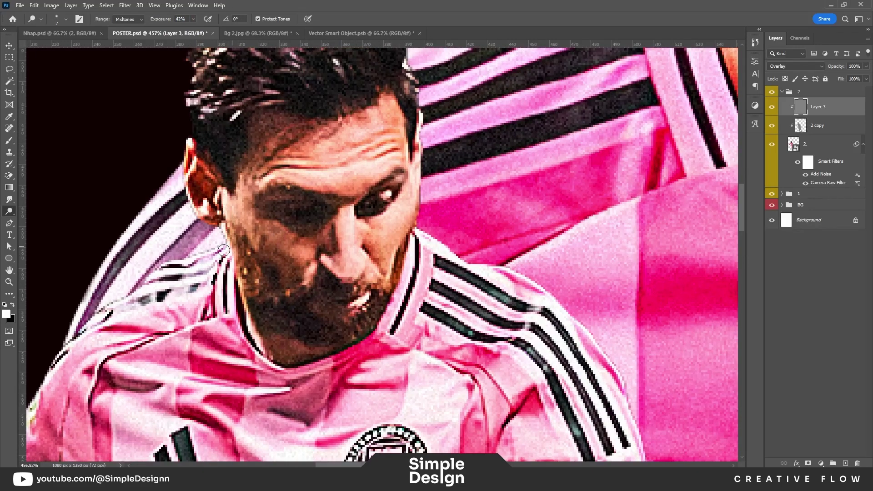
Pan down past the jersey and tattooed arm, then dodge highlights on the lower leg.
scroll(279, 175, down, 2)
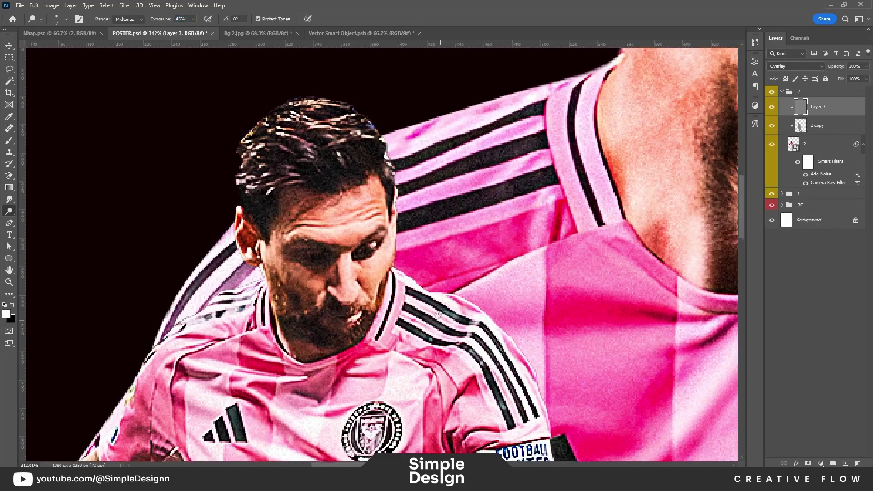
drag(437, 313, 409, 173)
scroll(317, 350, down, 1)
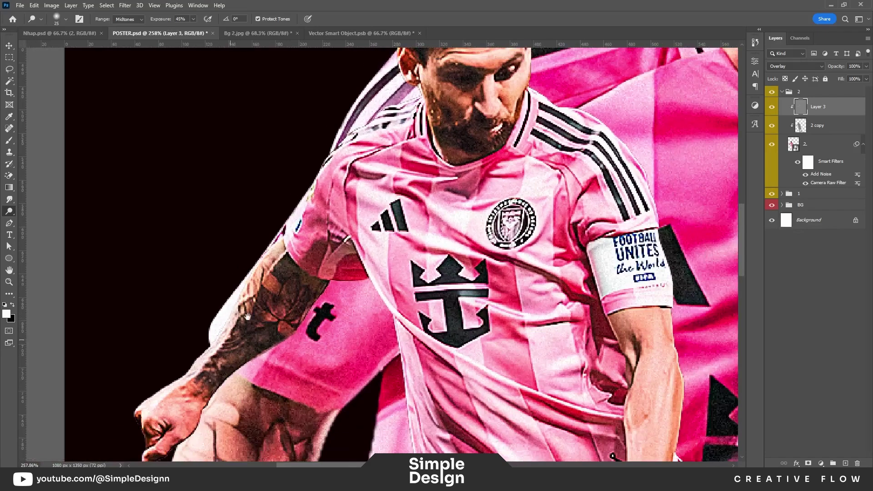
drag(173, 318, 252, 312)
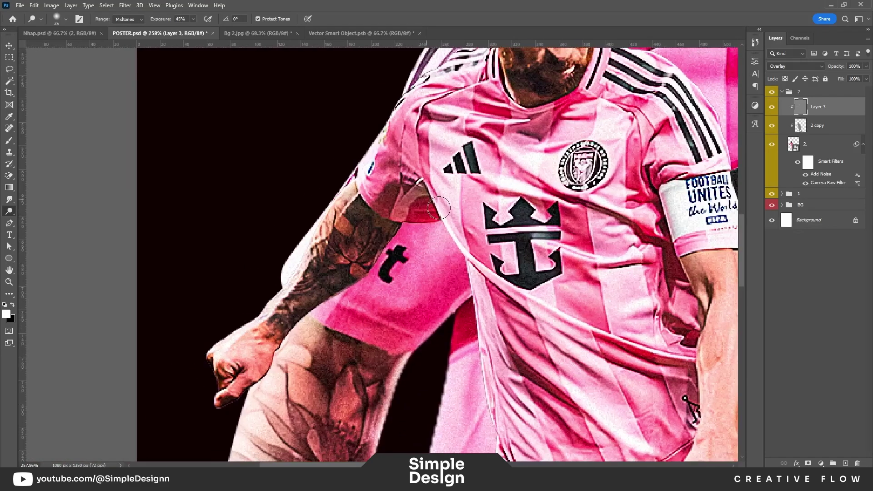
scroll(468, 284, down, 3)
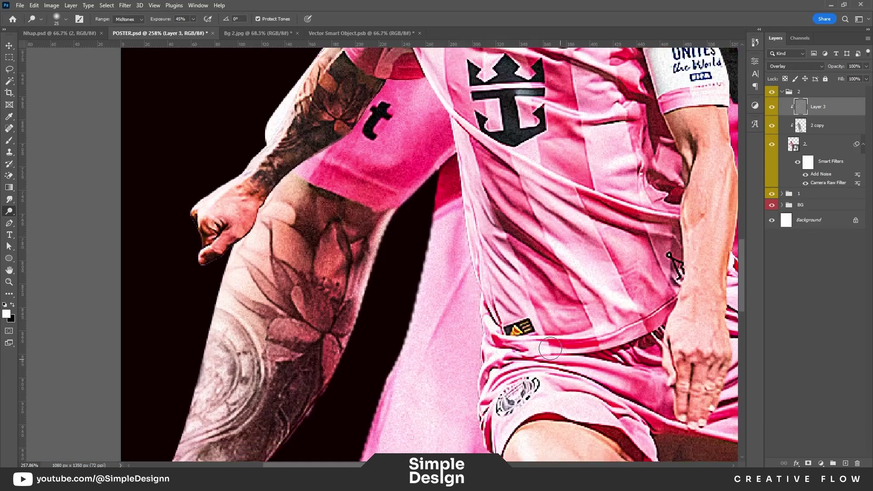
scroll(550, 349, down, 3)
scroll(378, 222, up, 1)
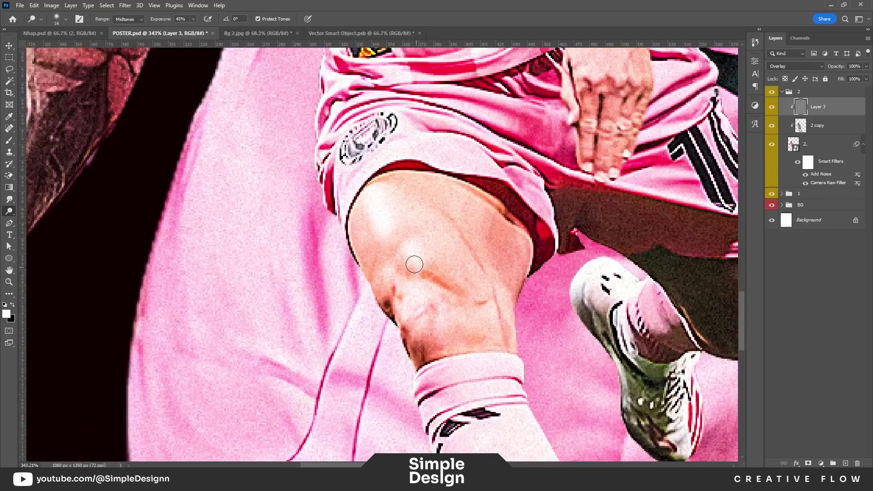
drag(509, 338, 477, 152)
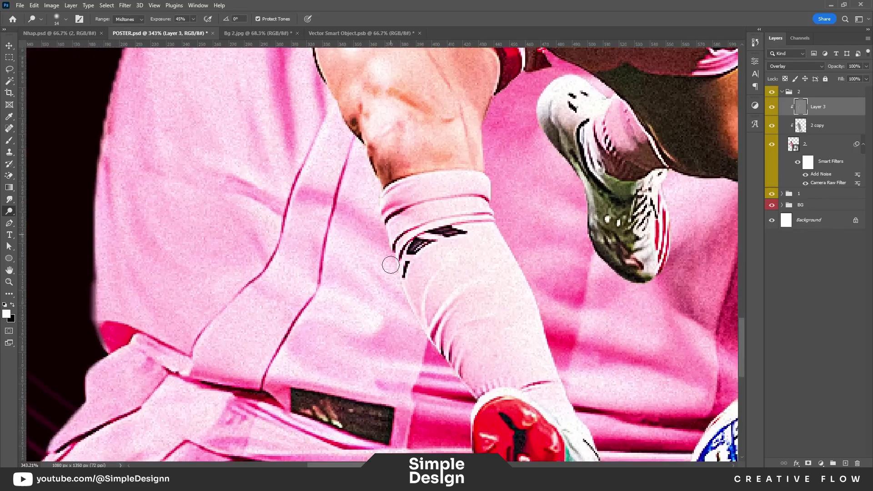
scroll(440, 324, down, 5)
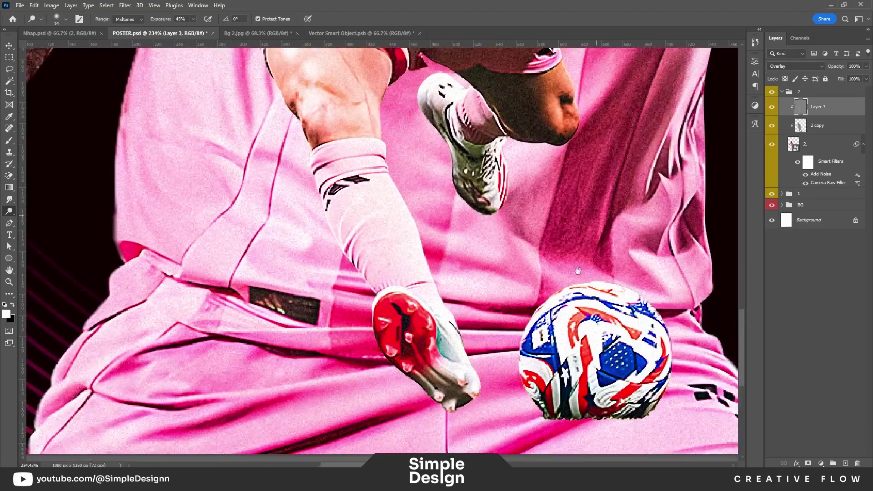
scroll(500, 232, up, 10)
drag(551, 264, 527, 271)
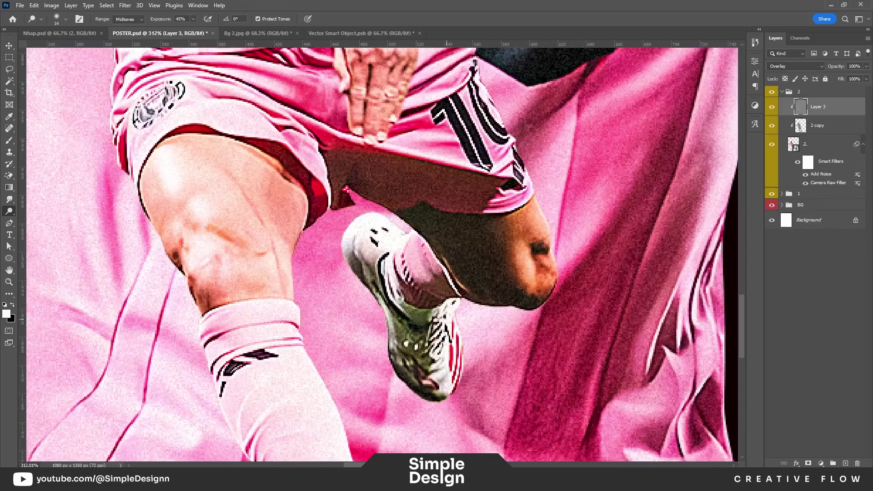
scroll(372, 283, up, 1)
scroll(372, 282, up, 4)
scroll(401, 203, up, 2)
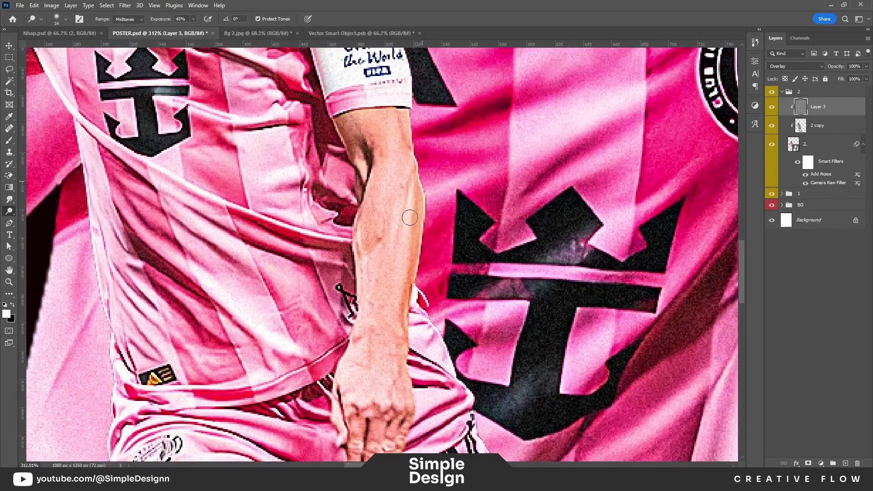
scroll(396, 227, up, 2)
scroll(389, 263, up, 1)
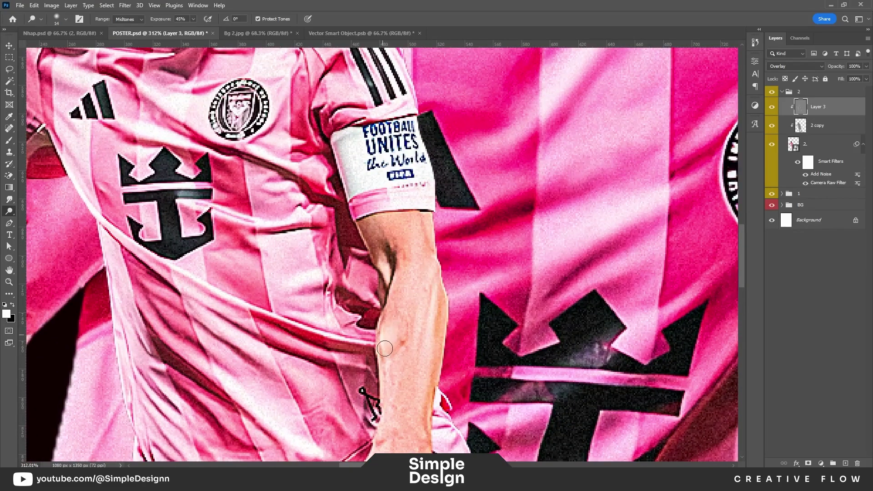
scroll(385, 348, up, 3)
scroll(378, 258, down, 2)
scroll(318, 205, down, 3)
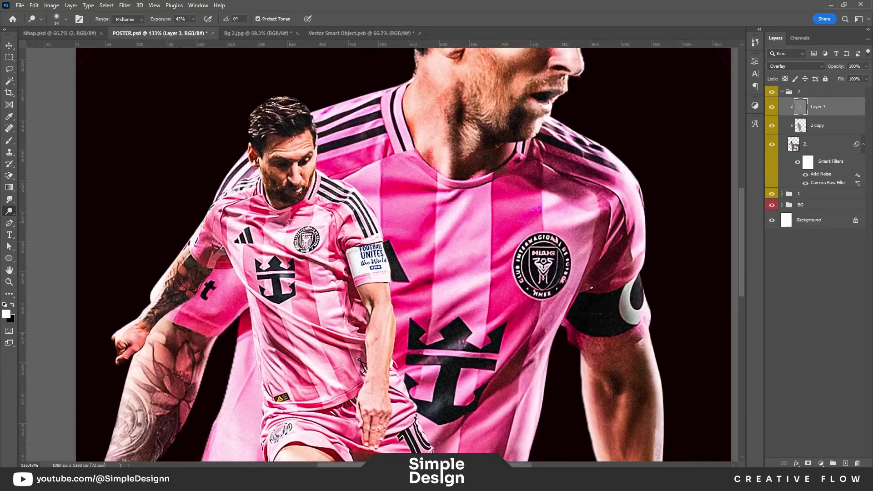
scroll(229, 166, up, 1)
scroll(229, 166, up, 3)
Burn at 24% exposure to darken shadows on the player's face and beard.
scroll(319, 191, up, 2)
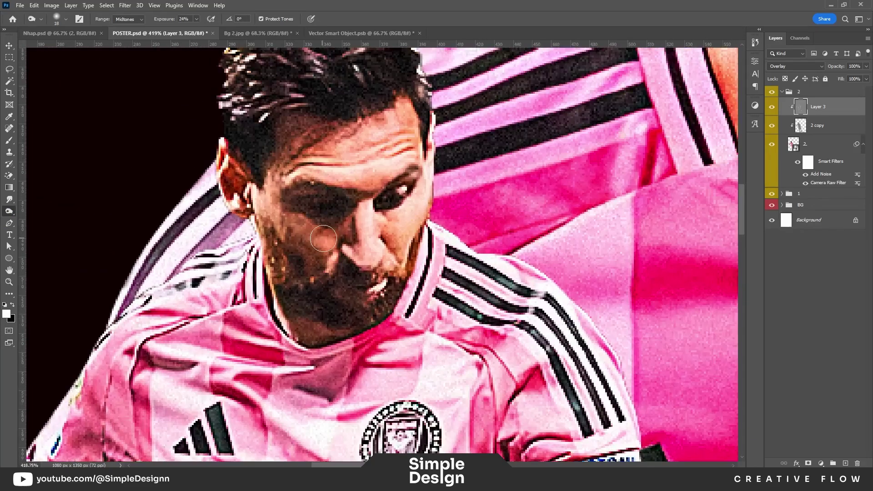
drag(337, 218, 282, 264)
drag(337, 173, 300, 107)
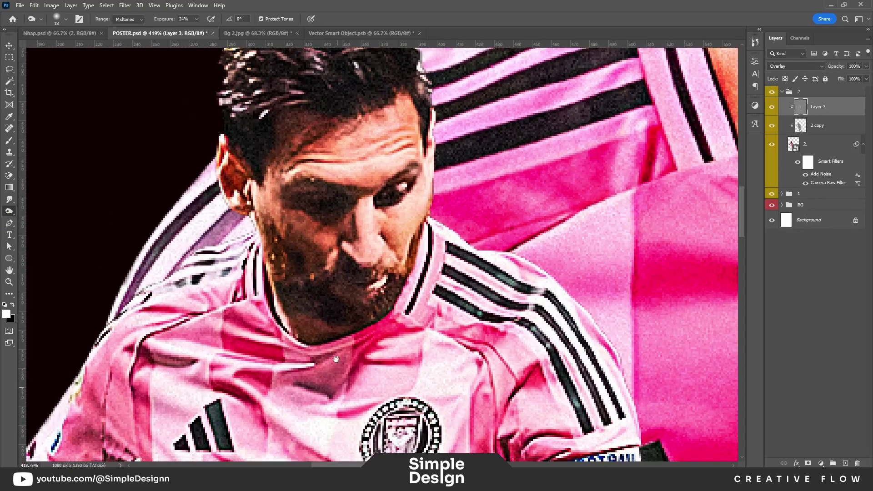
scroll(325, 289, down, 2)
scroll(346, 254, down, 3)
scroll(364, 227, left, 3)
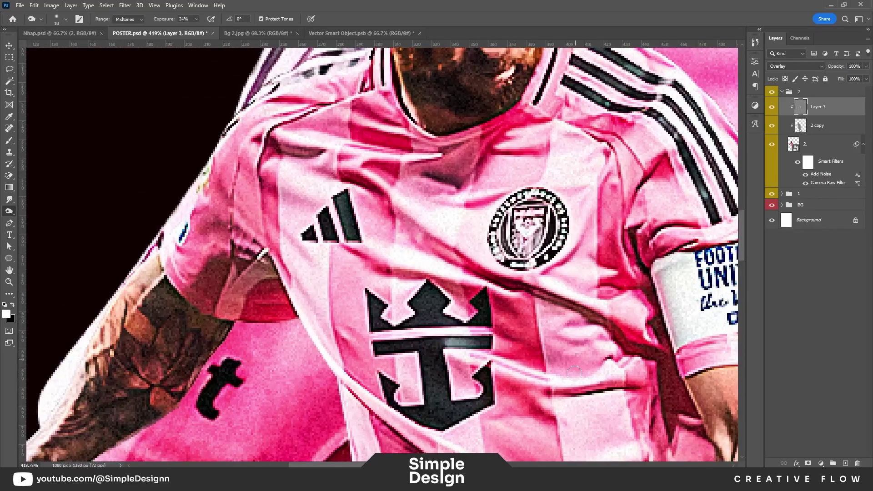
scroll(470, 249, down, 3)
scroll(470, 250, right, 1)
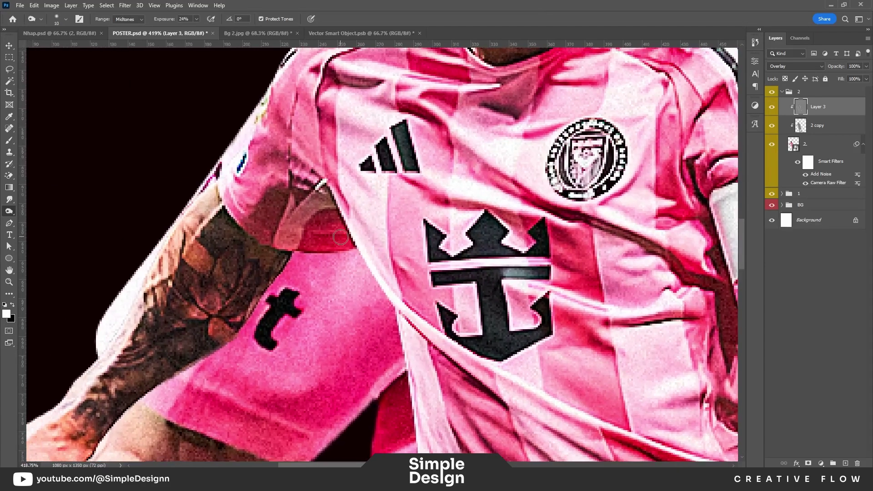
scroll(296, 273, up, 3)
scroll(296, 273, left, 3)
Darken shadows on the arm, sleeve and along the forearm.
drag(260, 258, 291, 213)
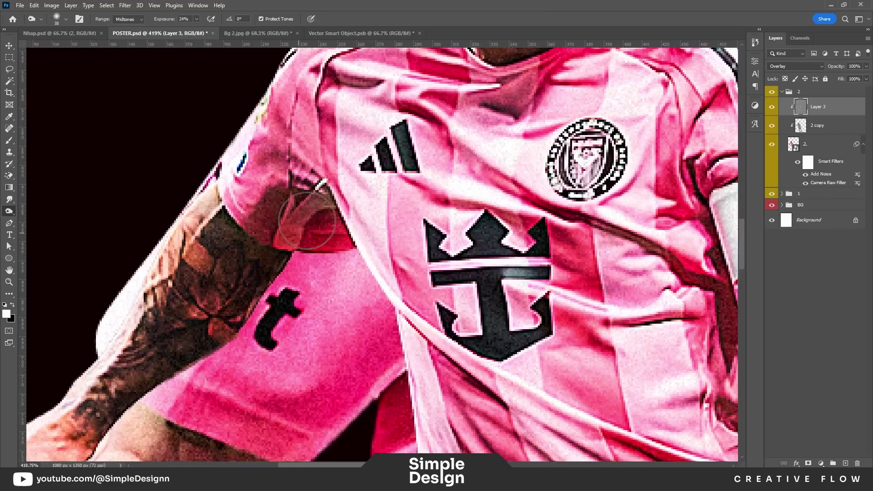
scroll(497, 327, right, 5)
scroll(497, 327, down, 3)
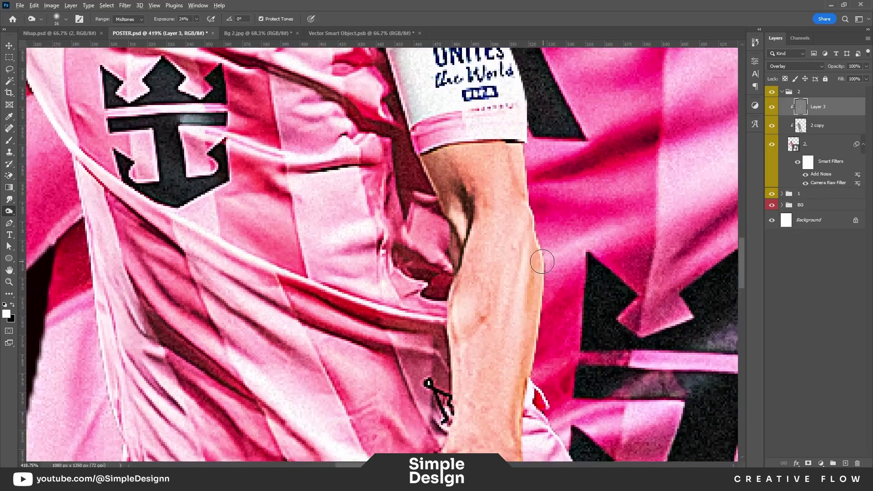
drag(541, 253, 514, 380)
scroll(514, 380, down, 3)
scroll(522, 340, down, 3)
scroll(505, 272, up, 4)
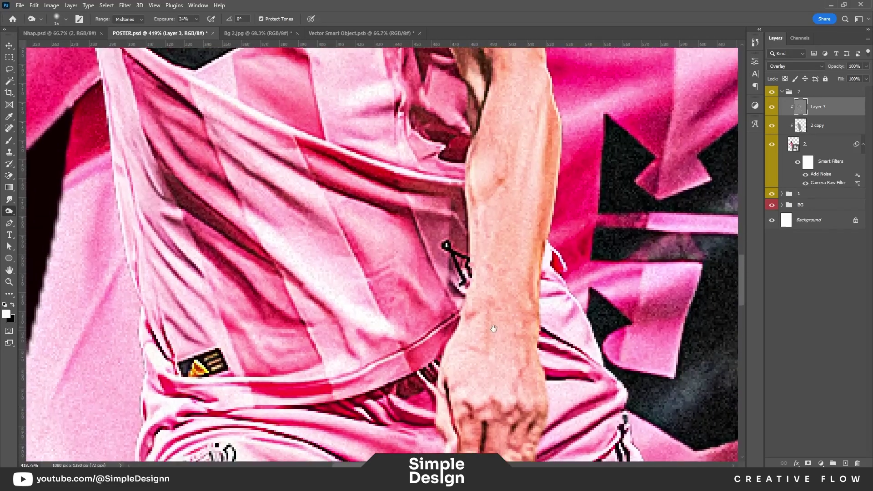
scroll(514, 176, down, 5)
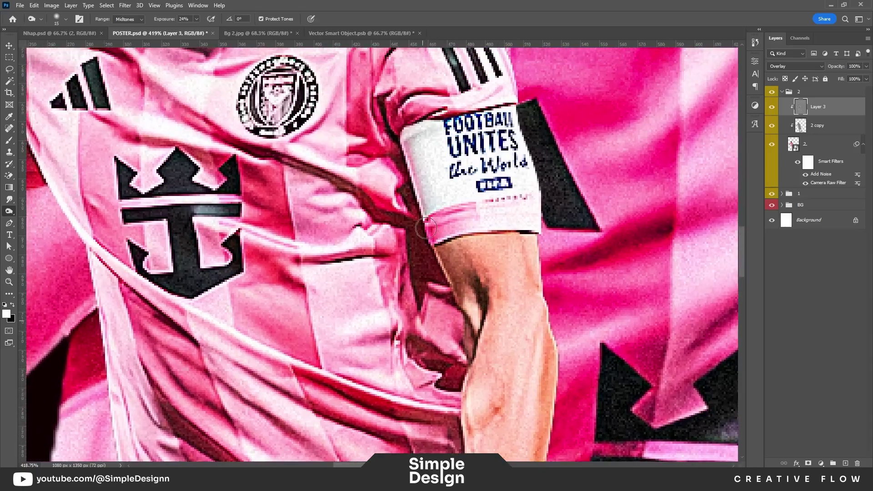
scroll(329, 169, left, 3)
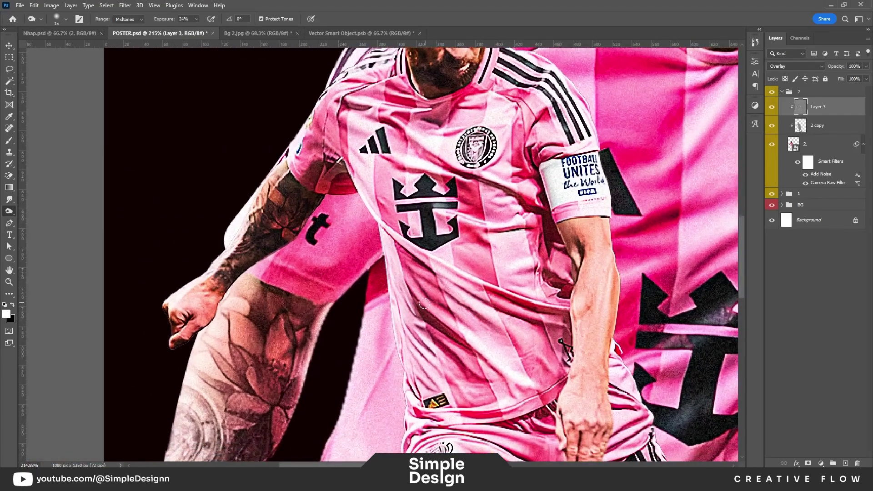
scroll(546, 423, down, 5)
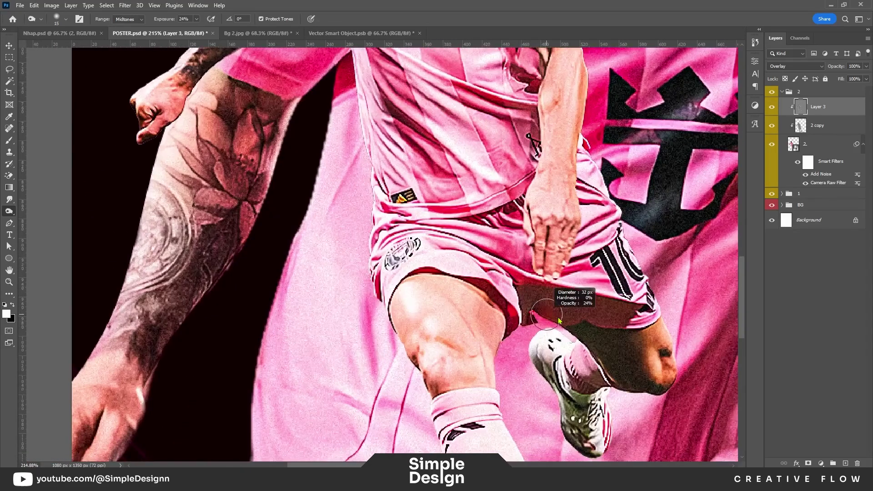
Burn the sock, shin above the sock, boot edge and boot sole.
mouse_move(614, 378)
mouse_down()
mouse_move(586, 350)
mouse_move(557, 437)
mouse_up()
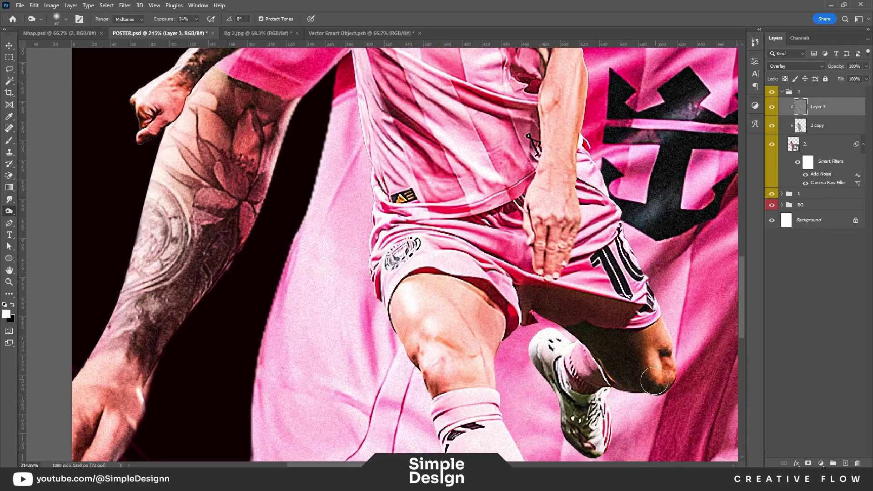
drag(492, 376, 506, 301)
scroll(479, 275, up, 2)
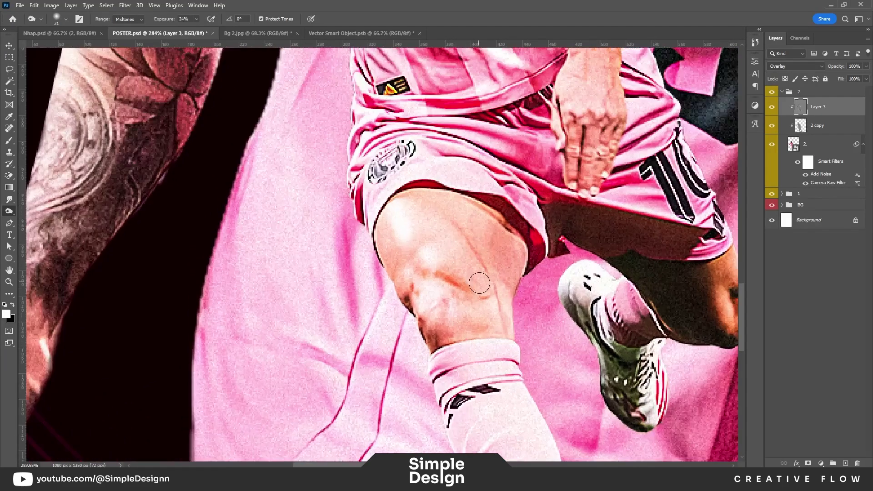
drag(509, 333, 425, 324)
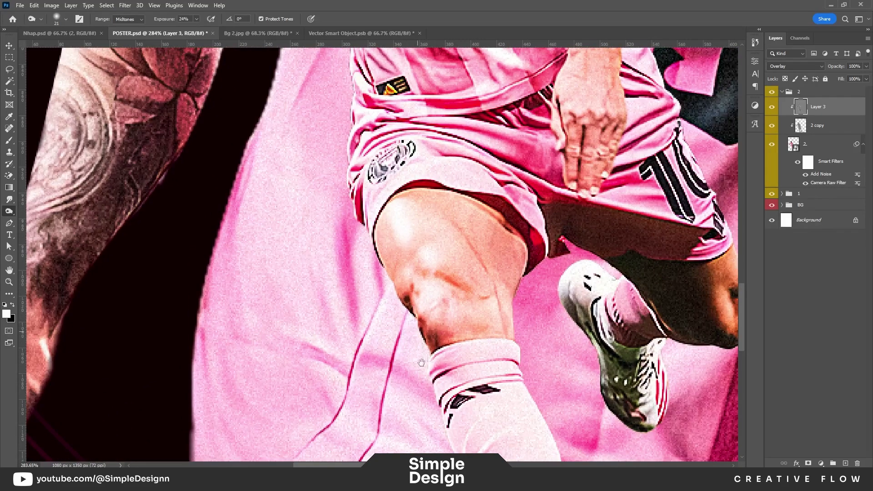
drag(422, 363, 376, 163)
drag(531, 356, 471, 256)
drag(423, 271, 469, 314)
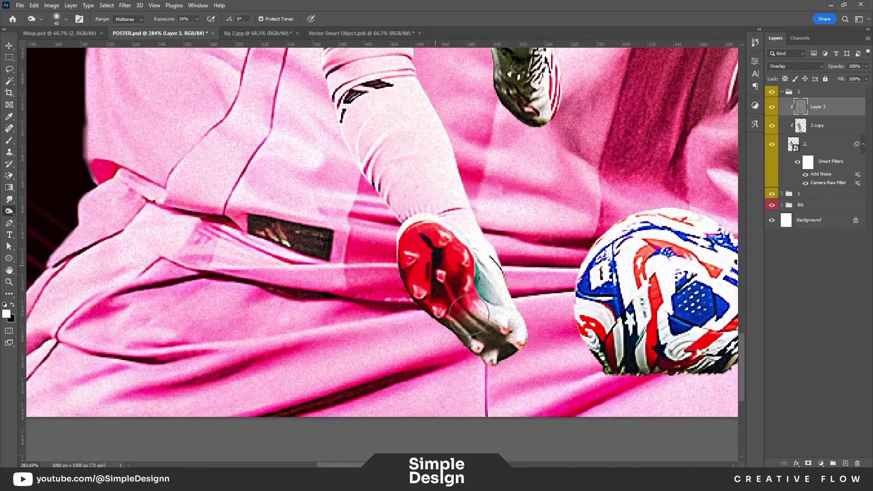
Resize the brush with [ and ] for the knee and ball areas.
drag(654, 390, 526, 390)
scroll(526, 390, down, 5)
scroll(409, 245, up, 4)
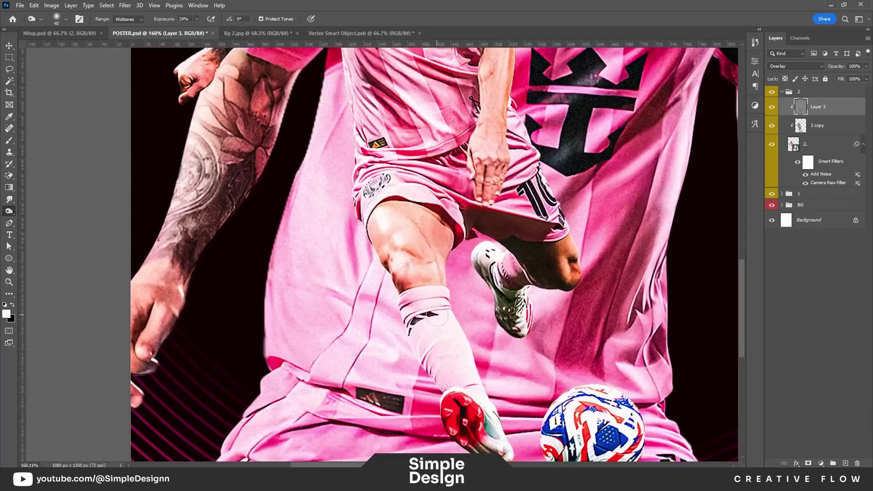
scroll(419, 246, up, 2)
scroll(419, 247, up, 1)
key(bracketleft)
key(bracketleft)
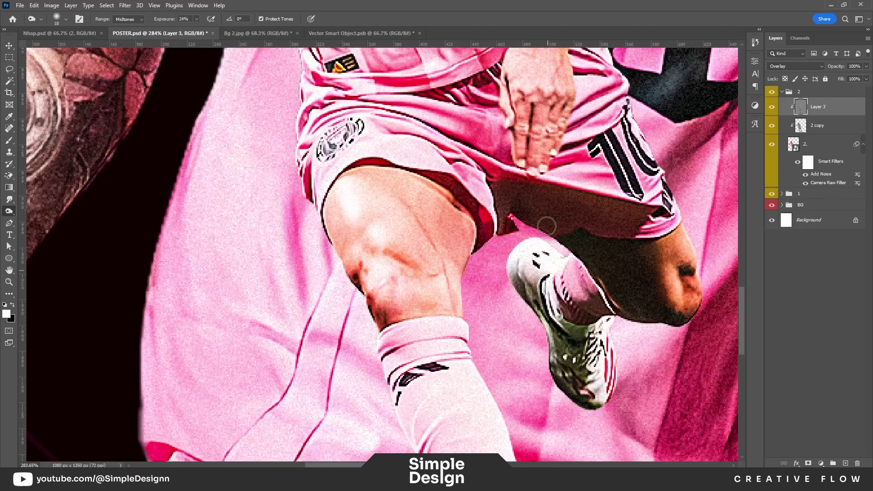
scroll(507, 242, down, 2)
key(bracketright)
key(bracketright)
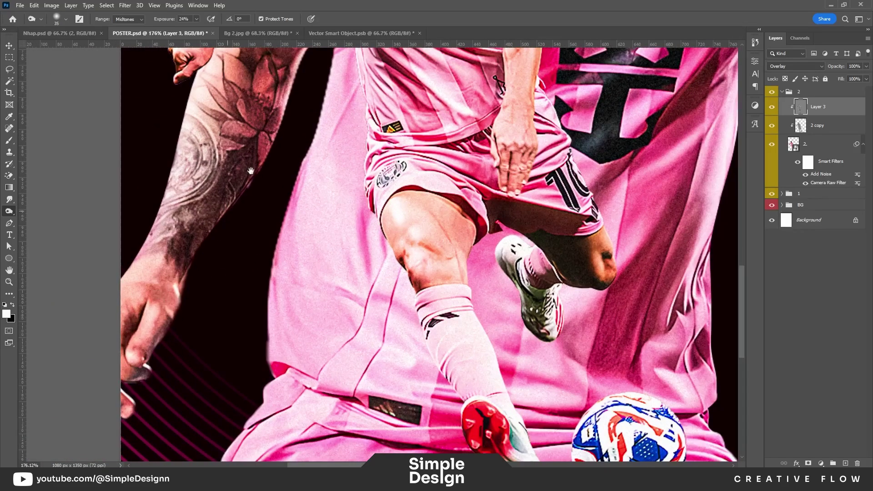
drag(251, 171, 251, 312)
scroll(251, 312, down, 2)
scroll(467, 332, up, 3)
scroll(468, 332, up, 1)
key(bracketright)
key(bracketright)
key(bracketright)
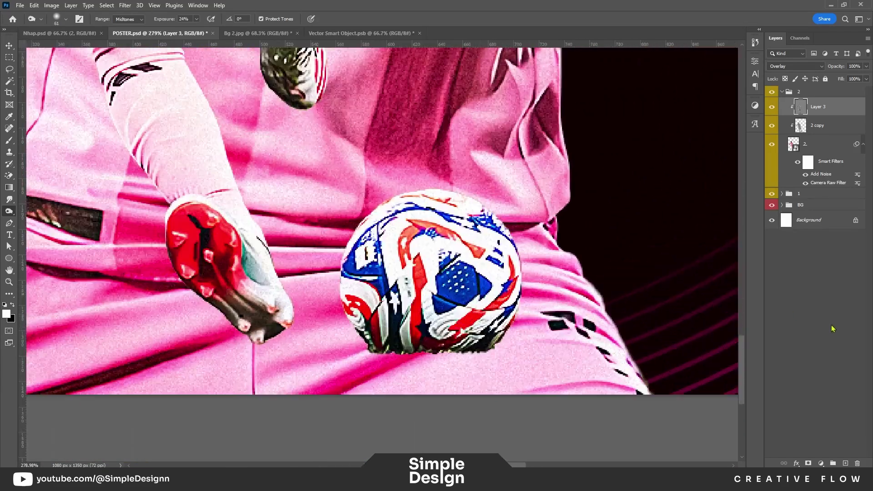
Stamp all visible layers into a new layer above Layer 3.
key(v)
click(825, 147)
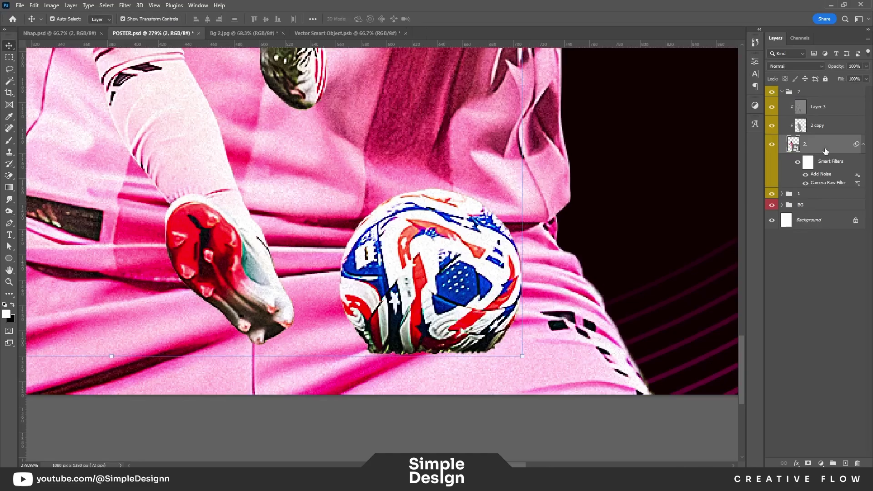
shift+click(830, 113)
key(ctrl+alt+e)
Draw a circular elliptical-marquee selection around the ball.
key(m)
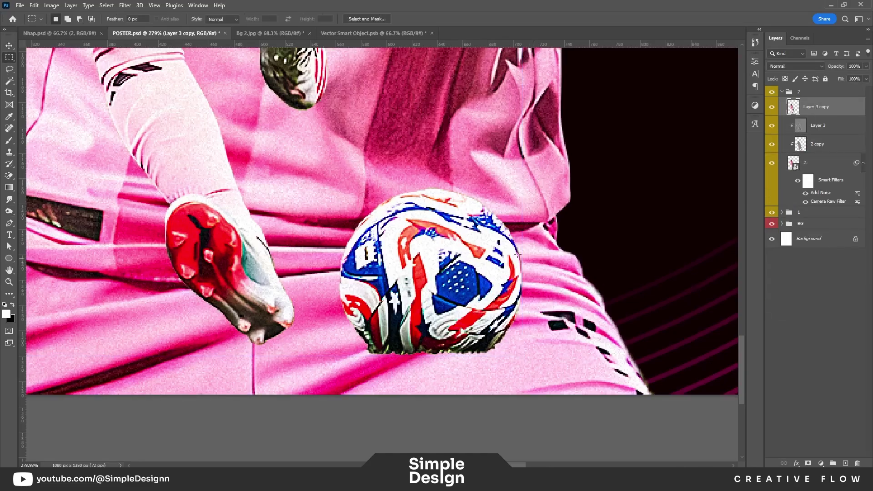
scroll(461, 260, up, 1)
right_click(9, 57)
click(54, 77)
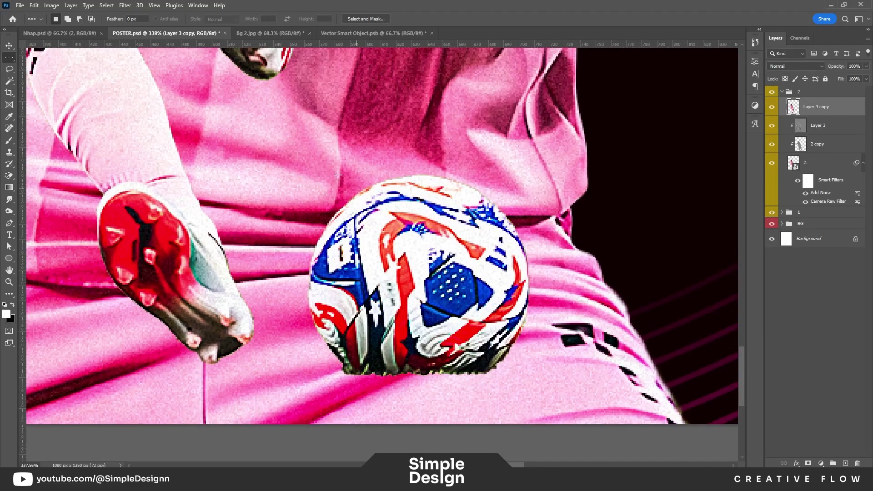
click(546, 371)
right_click(10, 57)
click(54, 67)
drag(307, 160, 546, 388)
Copy the ball to a new layer and rotate it 90°.
key(ctrl+j)
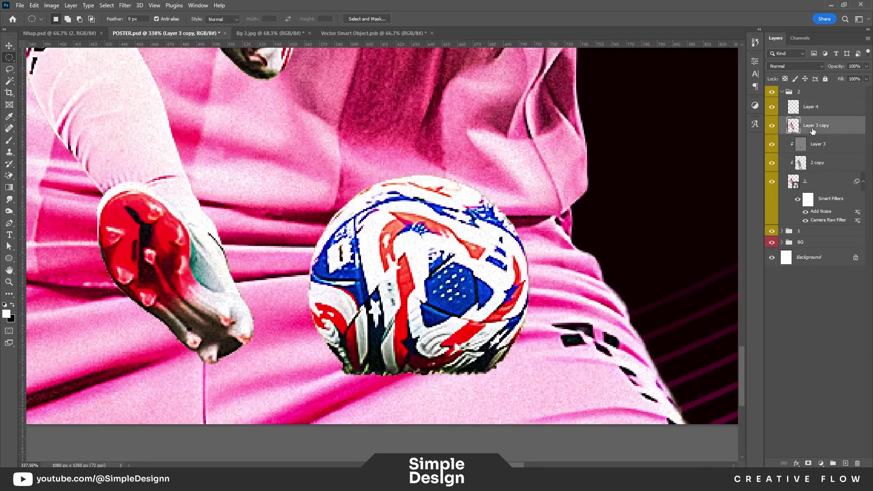
key(ctrl+t)
mouse_move(637, 197)
mouse_down()
mouse_move(463, 331)
mouse_move(396, 337)
mouse_up()
key(Return)
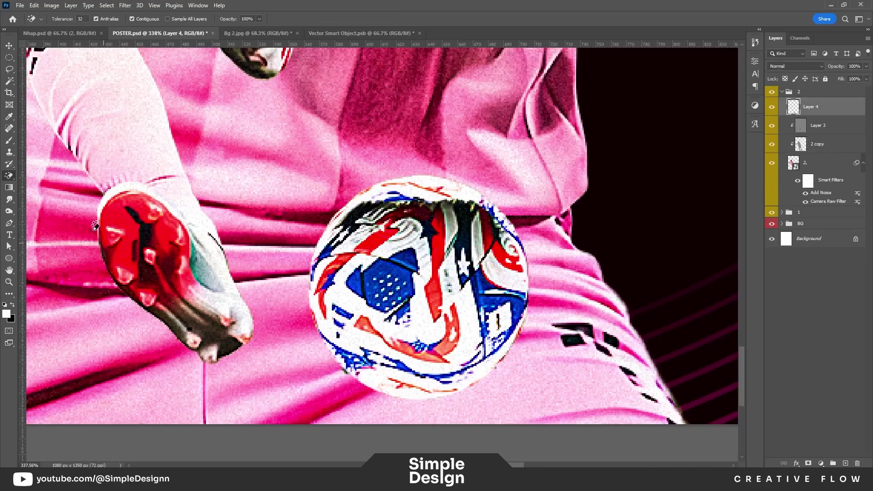
Erase parts of the rotated ball copy with a soft round eraser, then pick a hard tip.
click(9, 175)
click(46, 173)
right_click(406, 204)
double_click(457, 321)
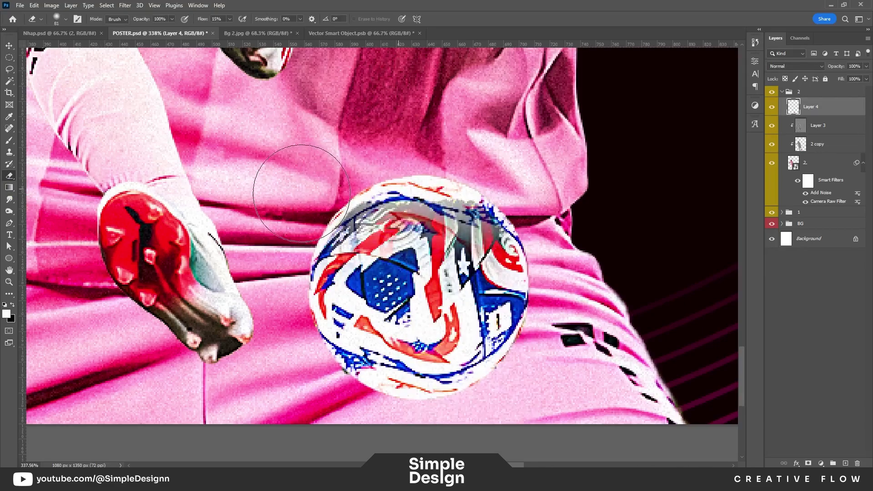
mouse_move(292, 175)
mouse_down()
mouse_move(482, 277)
mouse_move(403, 297)
mouse_move(526, 380)
mouse_up()
right_click(482, 277)
double_click(519, 327)
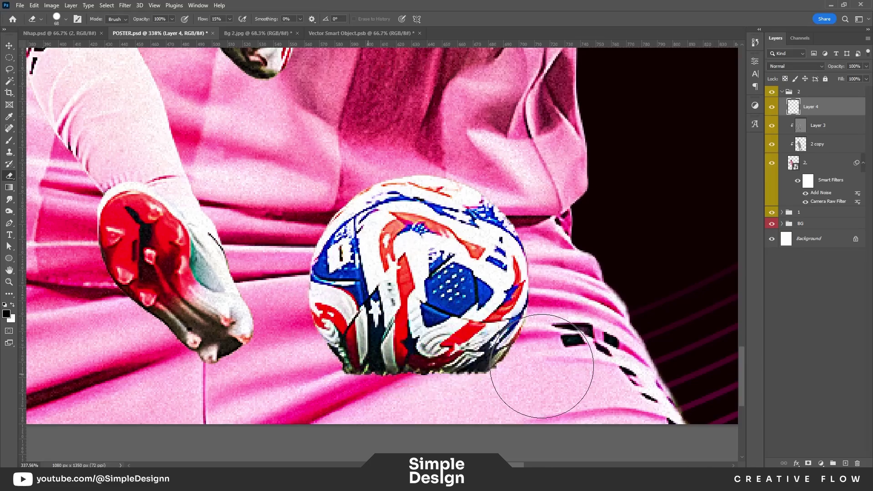
Add a layer mask to Layer 4 and brush in black to blend the ball copy's left side.
key(x)
scroll(497, 359, down, 5)
scroll(752, 349, up, 4)
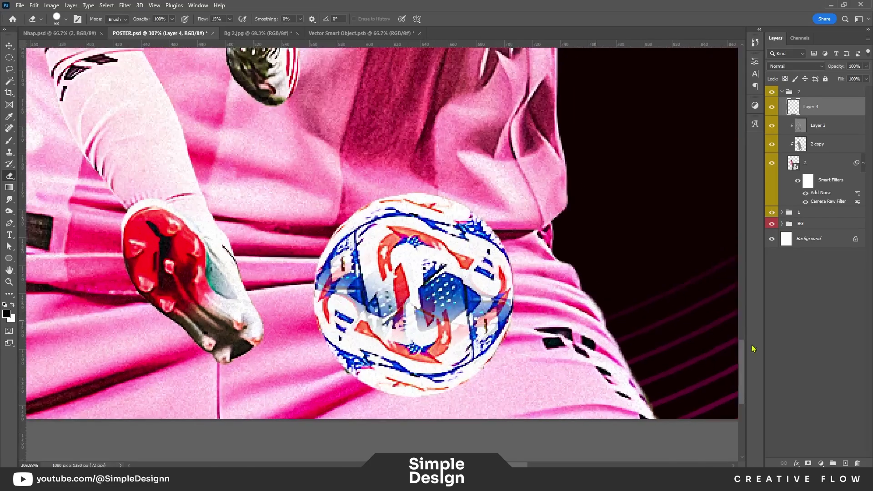
click(808, 463)
key(b)
drag(400, 295, 331, 309)
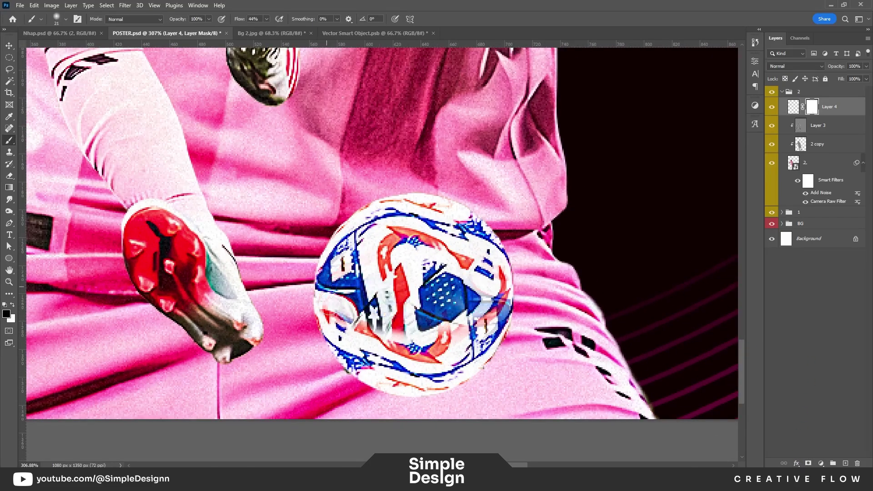
scroll(455, 313, down, 2)
scroll(455, 314, down, 3)
scroll(477, 317, up, 3)
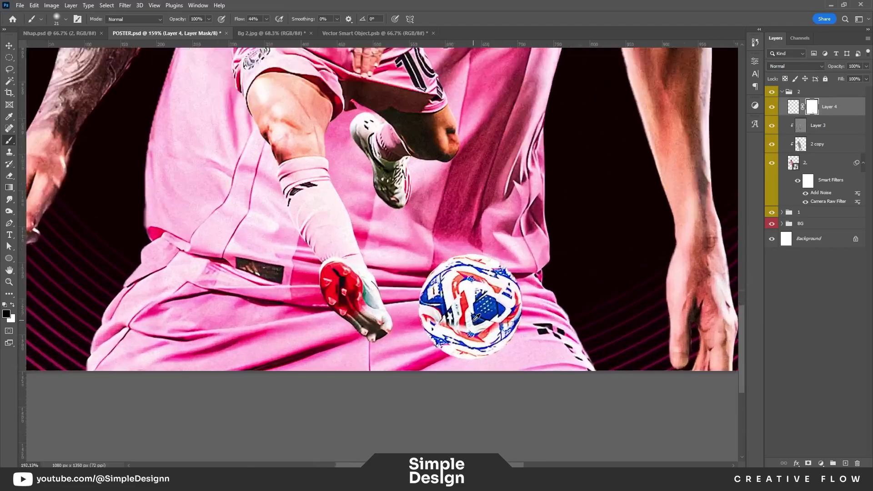
scroll(477, 317, up, 2)
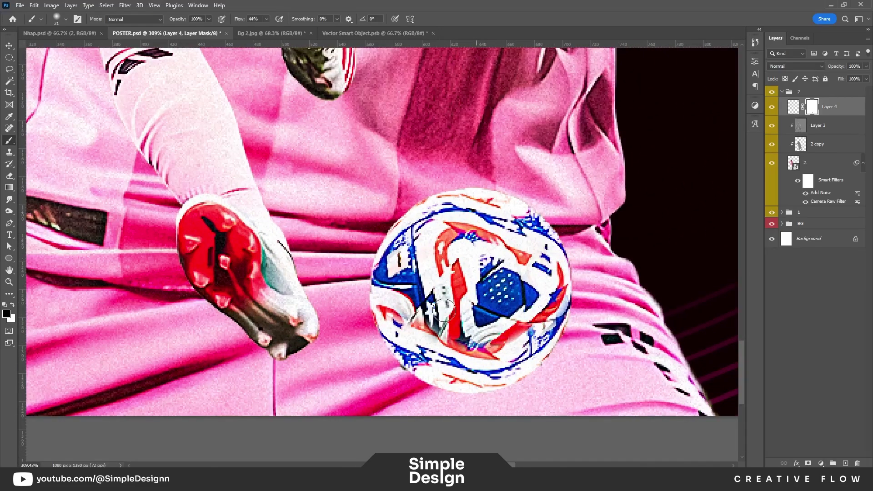
drag(443, 311, 416, 325)
scroll(397, 313, down, 2)
scroll(500, 332, down, 2)
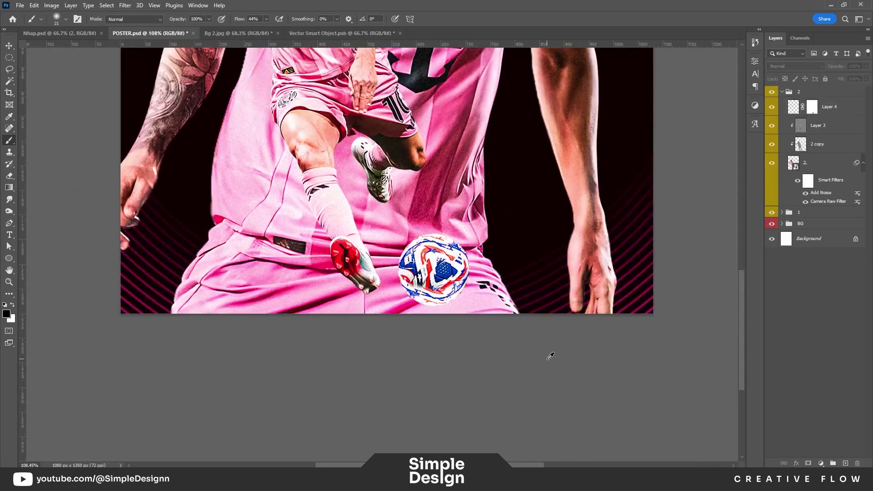
scroll(550, 353, down, 1)
scroll(454, 299, down, 1)
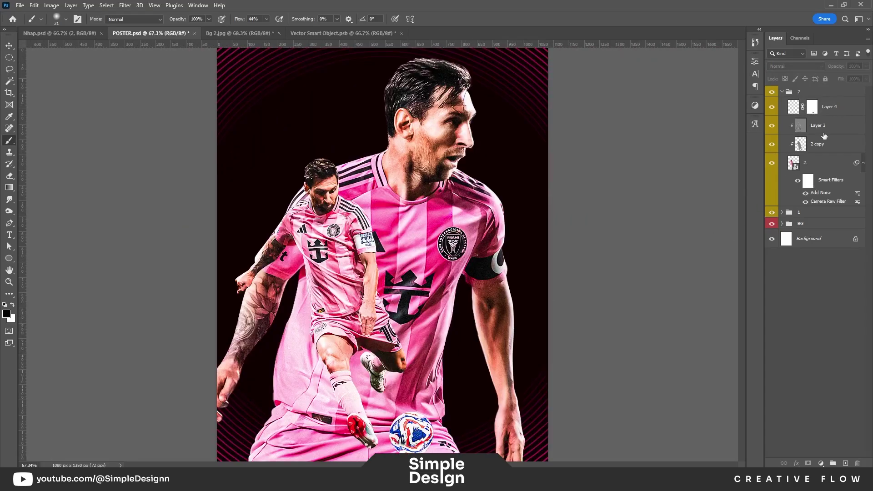
Open smart object 2's contents and close the .psb without changes.
double_click(793, 163)
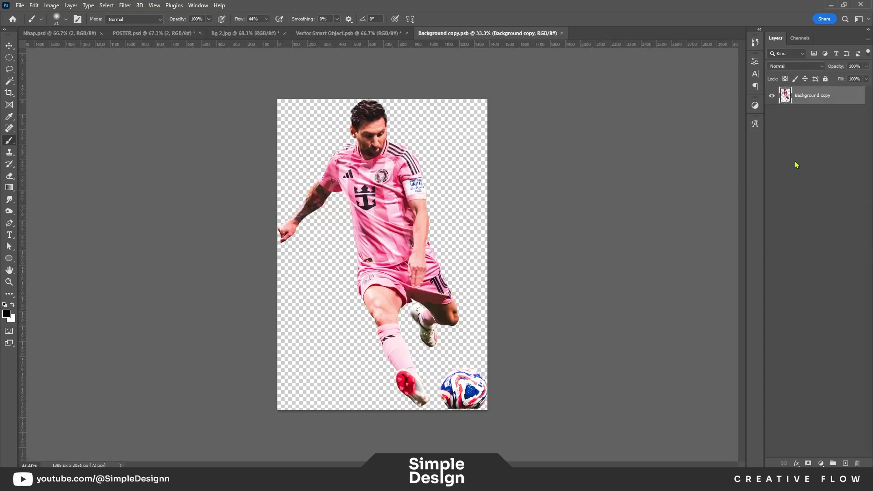
key(ctrl+w)
scroll(436, 331, down, 1)
key(v)
scroll(409, 418, up, 3)
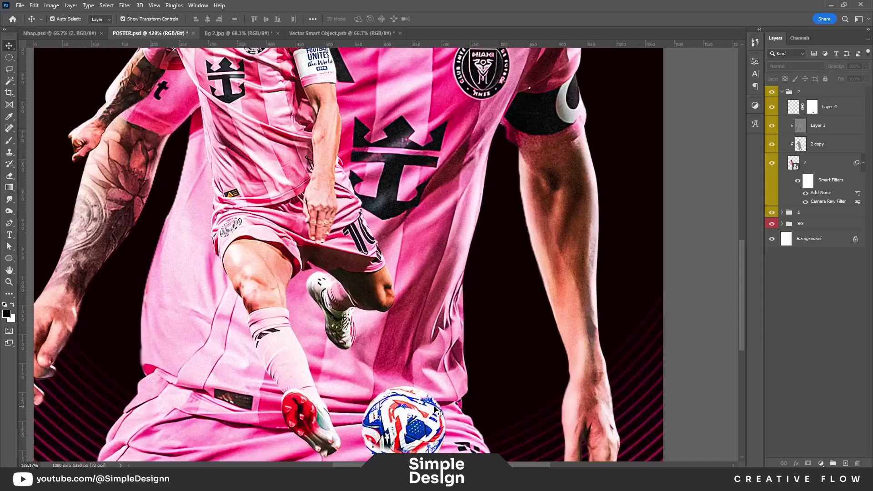
scroll(410, 418, up, 1)
double_click(793, 162)
key(c)
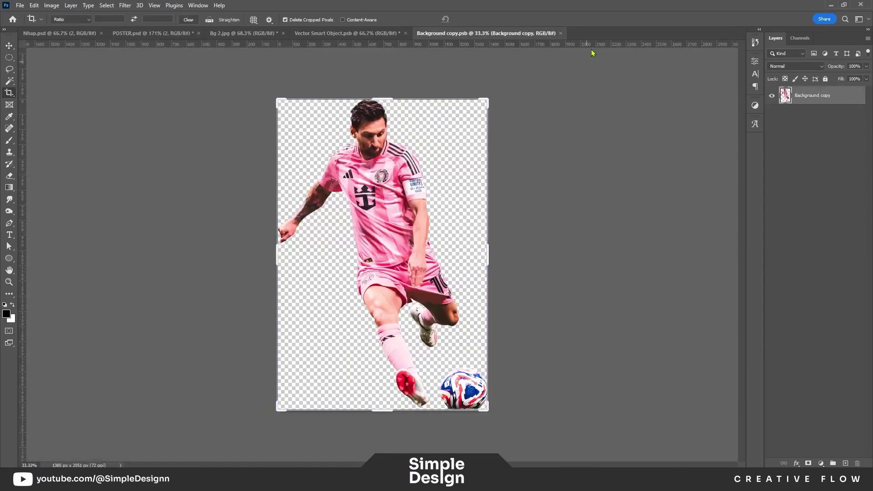
key(ctrl+w)
key(v)
scroll(428, 290, down, 2)
scroll(427, 291, up, 3)
scroll(428, 290, down, 1)
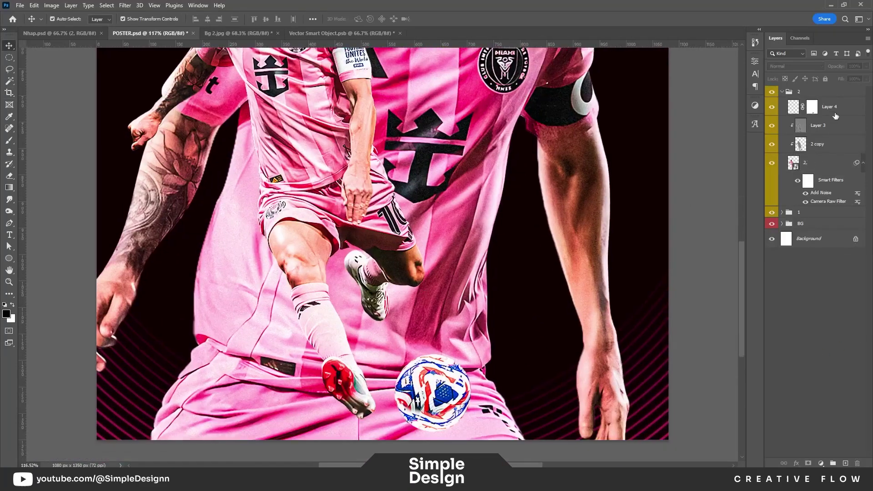
Move Layer 4 below 2 copy, merge it with layer 2 into one smart object, and re-clip Layer 3.
drag(836, 116, 833, 165)
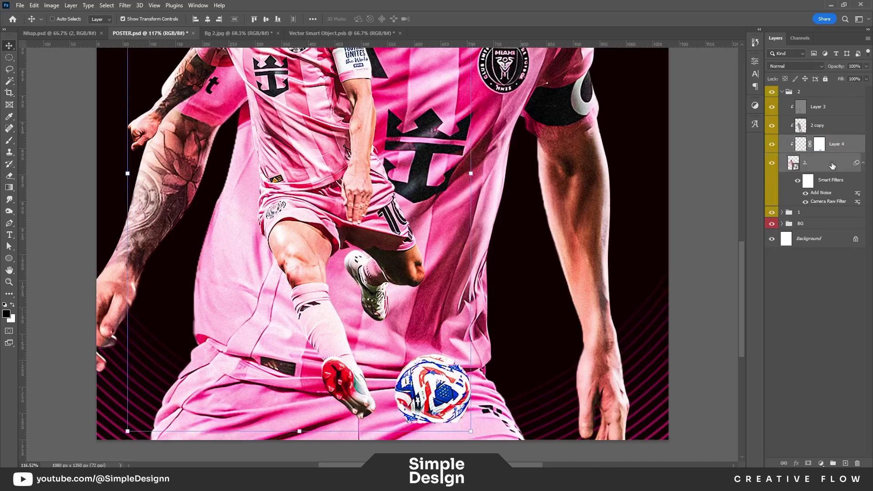
right_click(833, 165)
click(773, 305)
scroll(591, 284, up, 2)
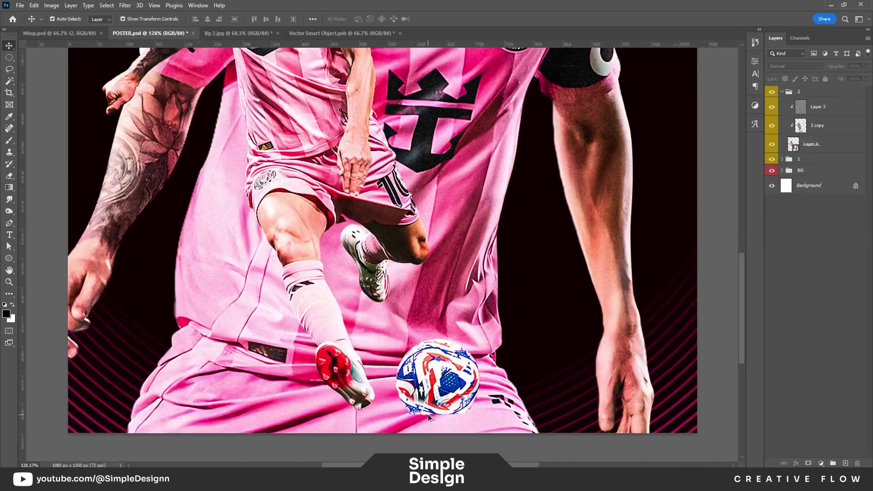
scroll(591, 285, up, 2)
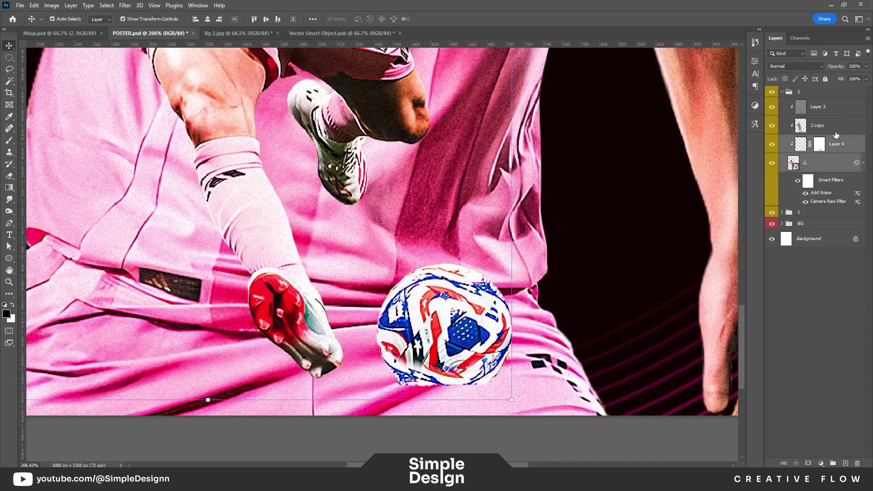
key(ctrl+comma)
right_click(832, 148)
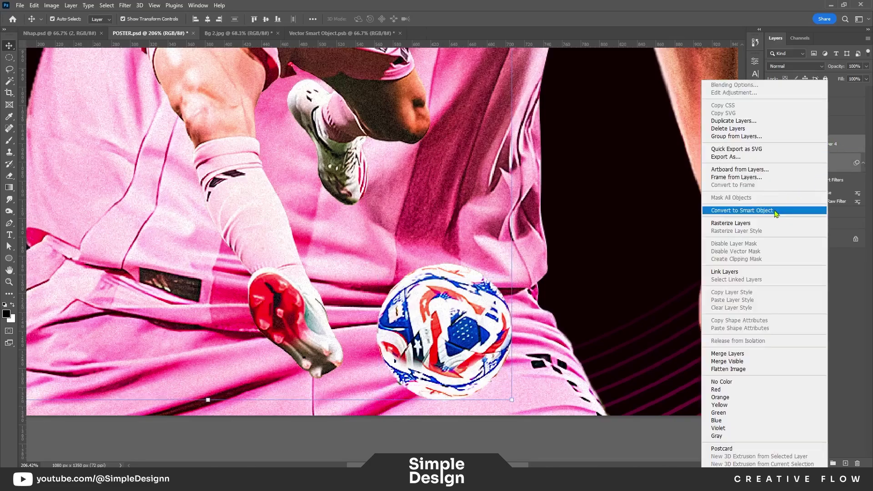
click(764, 212)
alt+click(826, 114)
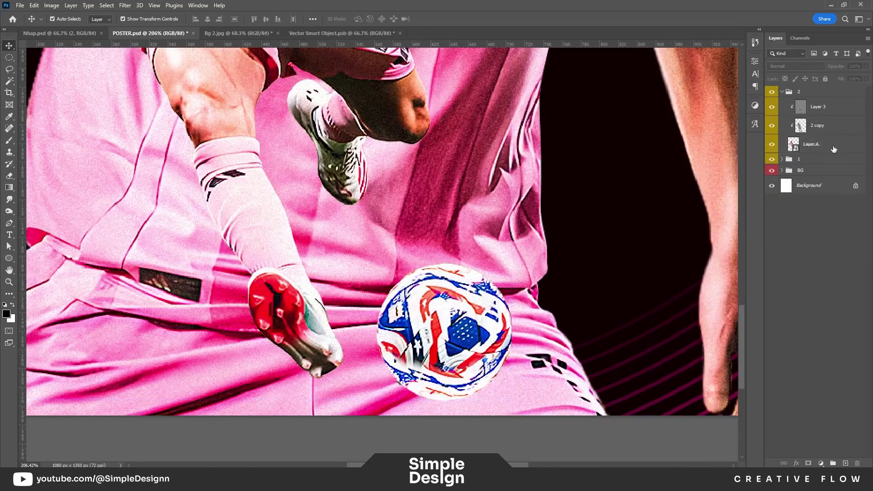
scroll(455, 359, down, 5)
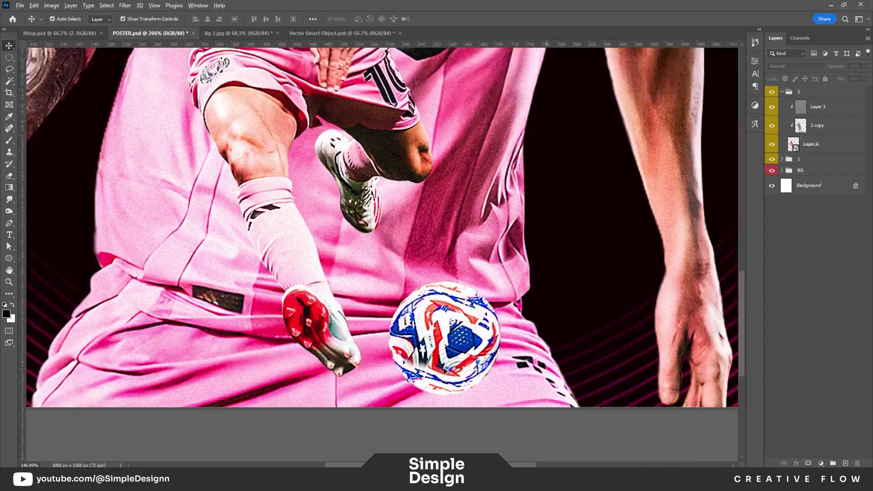
scroll(454, 359, up, 3)
Try a darkening Brightness/Contrast adjustment above Layer 3, then delete it.
click(455, 362)
scroll(455, 361, up, 3)
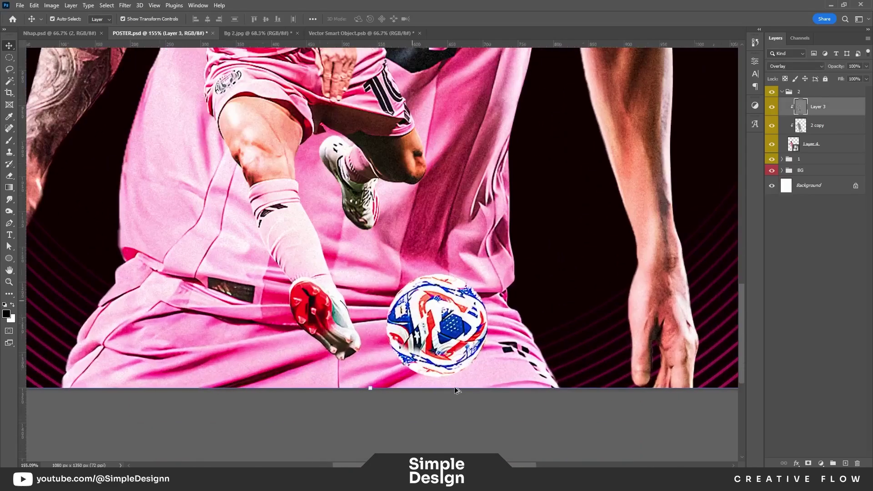
click(820, 464)
click(814, 336)
drag(683, 112, 667, 113)
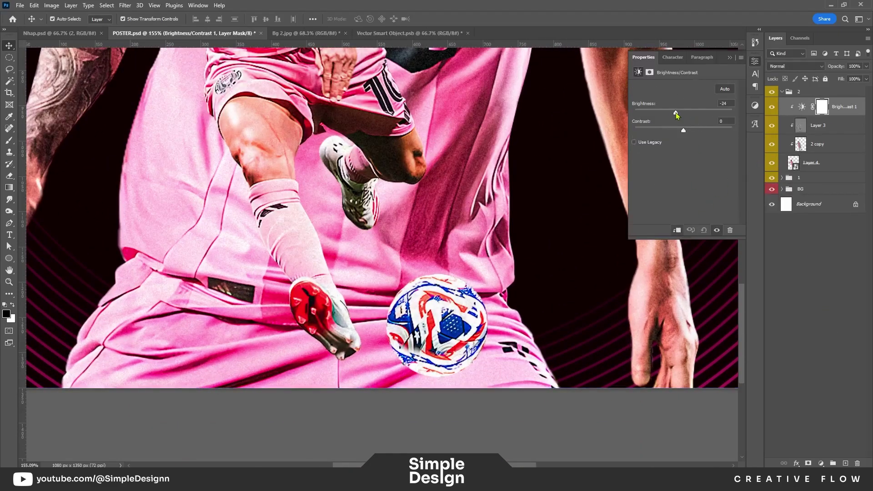
click(730, 57)
key(Delete)
Add a −0.87 Exposure adjustment with an inverted black mask, ready to paint in white.
click(821, 463)
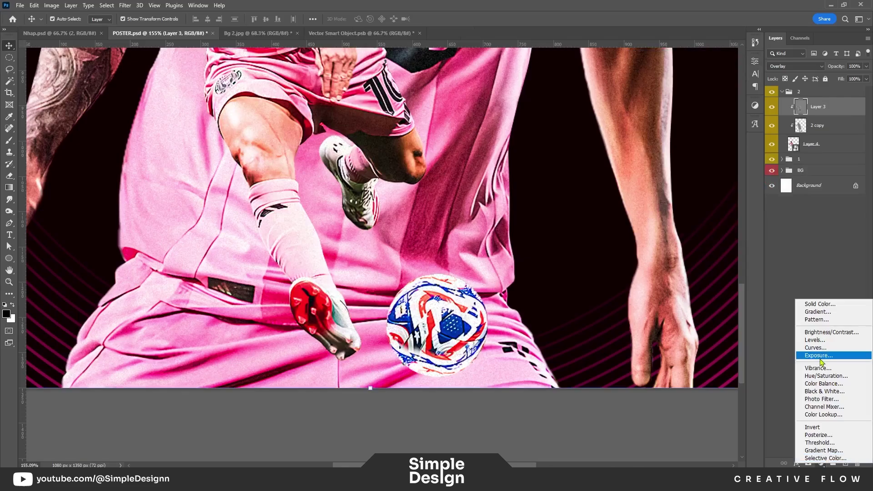
click(814, 357)
drag(683, 111, 678, 111)
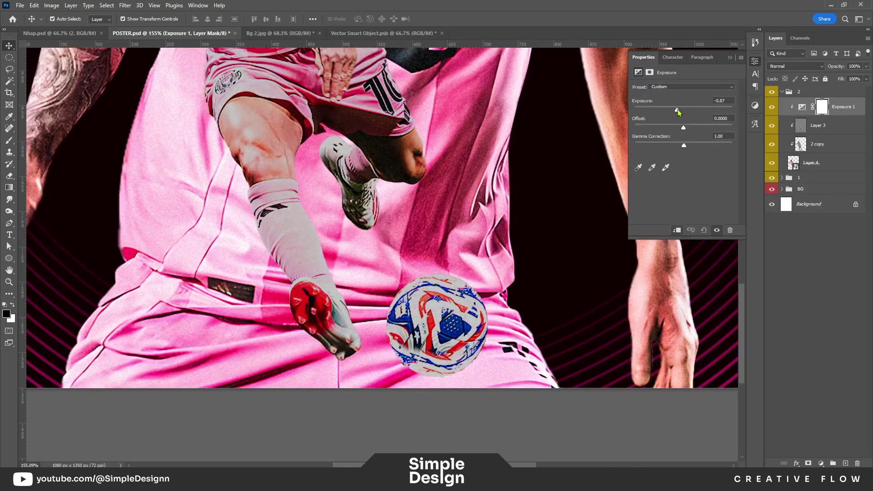
click(730, 58)
key(ctrl+i)
key(b)
scroll(468, 379, up, 2)
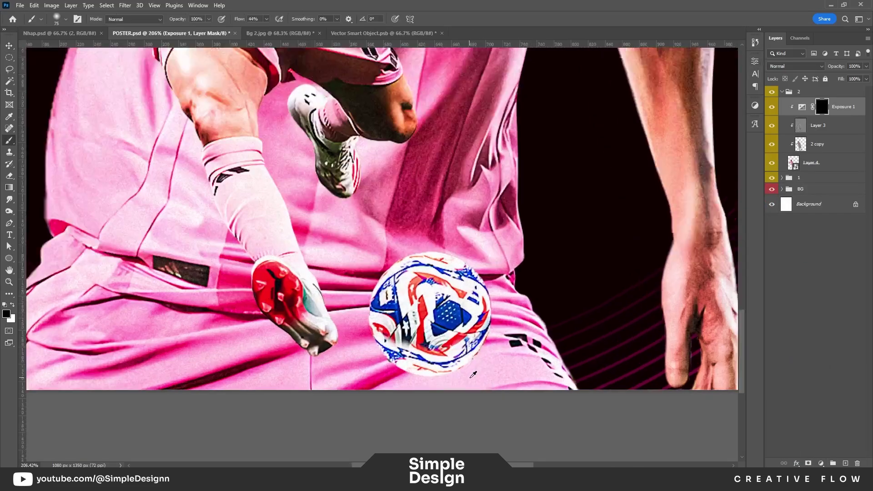
key(x)
key(ctrl+0)
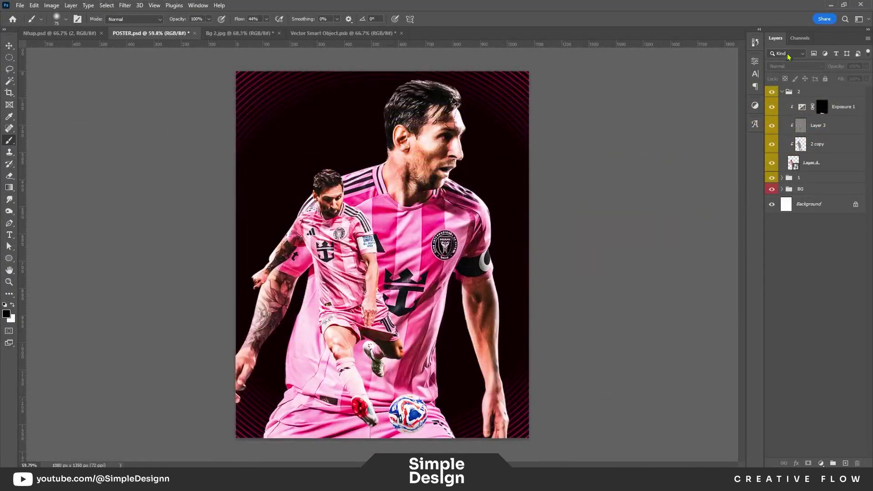
Add a second Exposure adjustment at +0.25 in group 2 and invert its mask to black.
click(782, 91)
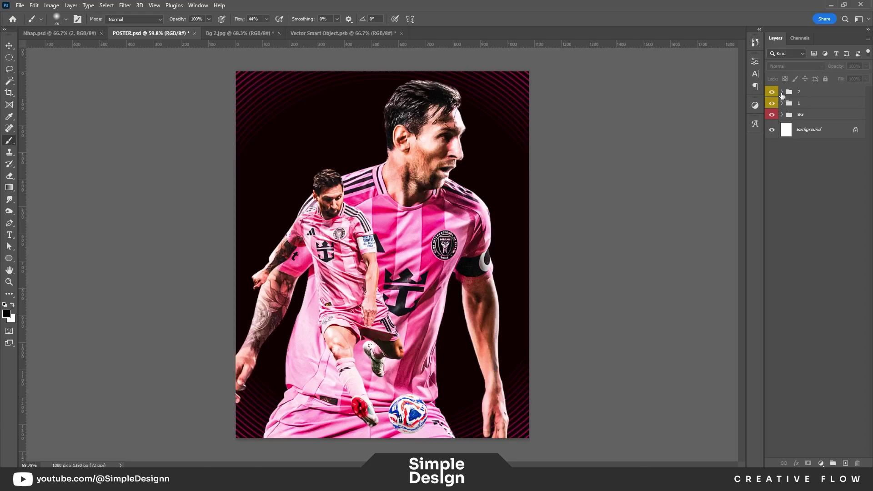
click(783, 92)
click(820, 463)
click(810, 354)
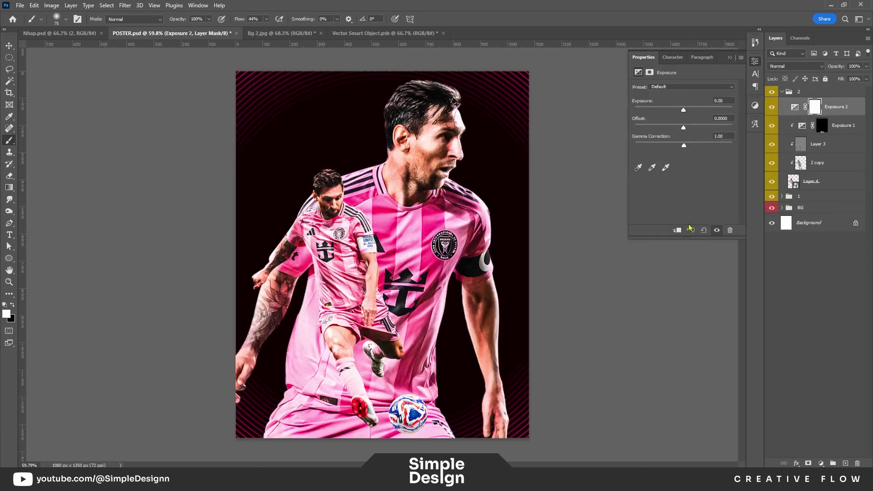
drag(679, 111, 686, 112)
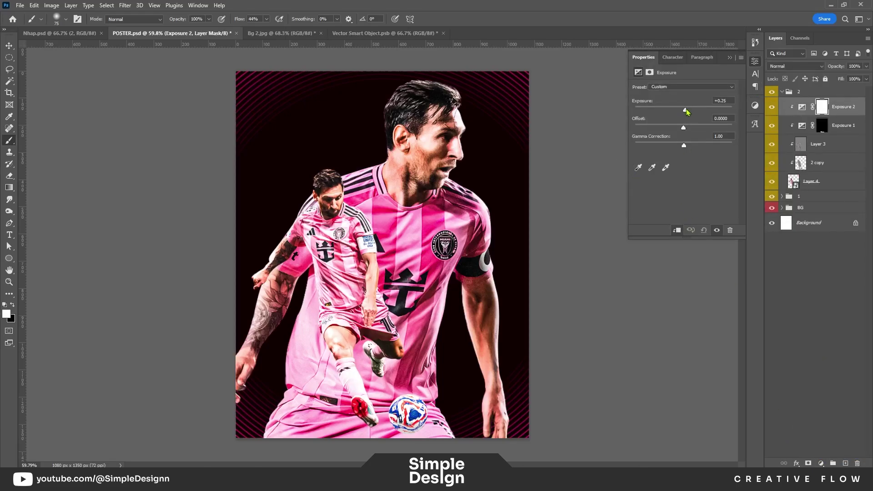
click(754, 61)
key(ctrl+i)
Shrink the brush and paint white highlights onto the smaller player's arm, knee and sock.
scroll(361, 226, up, 5)
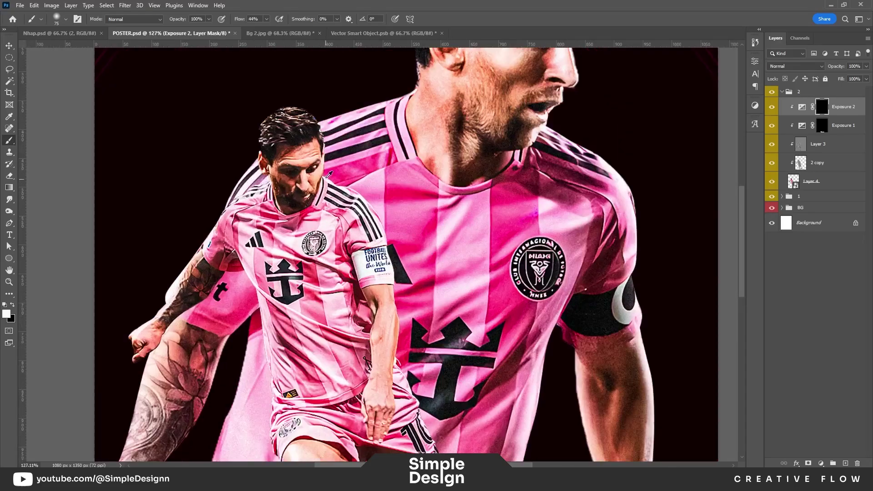
scroll(329, 174, up, 5)
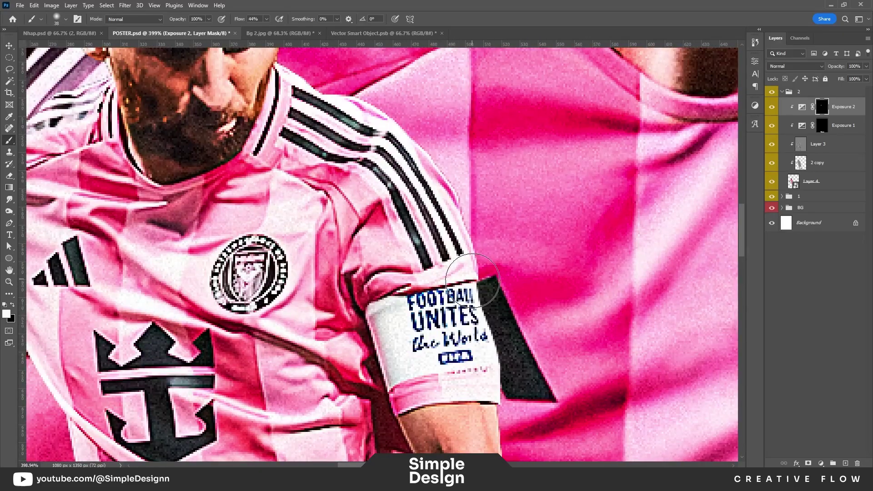
key(bracketleft)
key(bracketleft)
key(bracketleft)
scroll(482, 282, down, 2)
scroll(495, 296, down, 3)
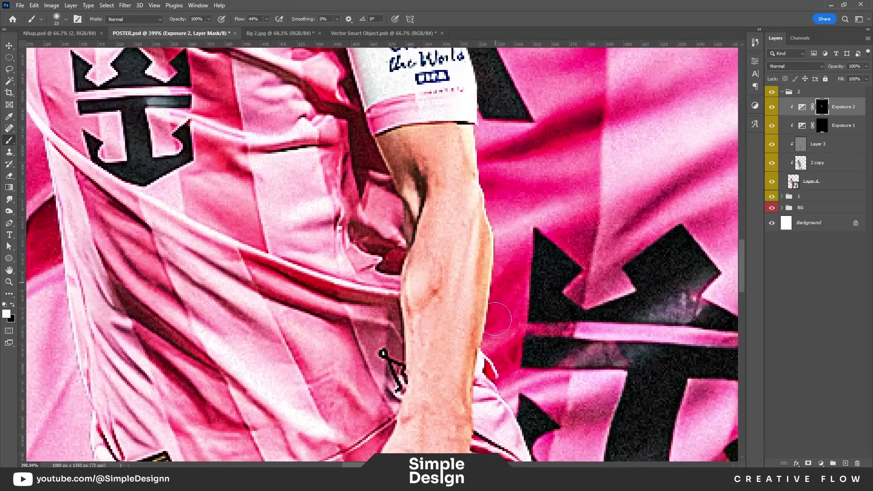
scroll(495, 318, down, 5)
scroll(409, 273, down, 2)
scroll(390, 256, down, 2)
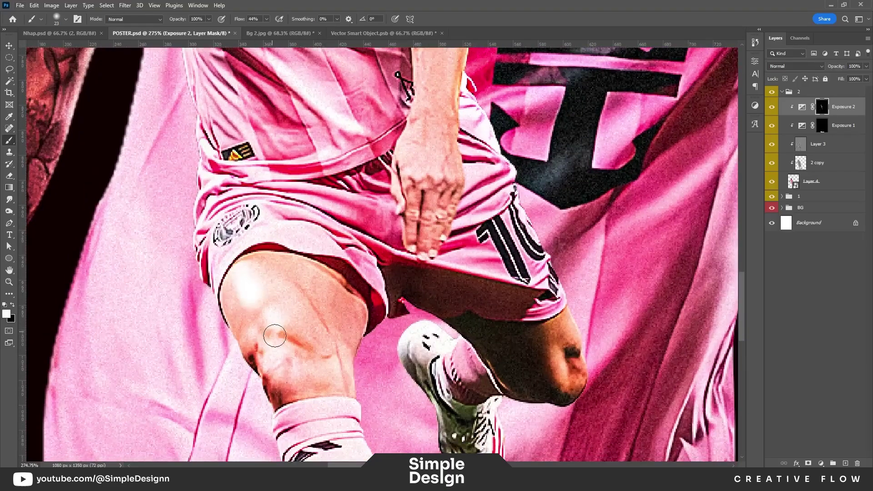
scroll(274, 335, down, 3)
scroll(309, 232, down, 3)
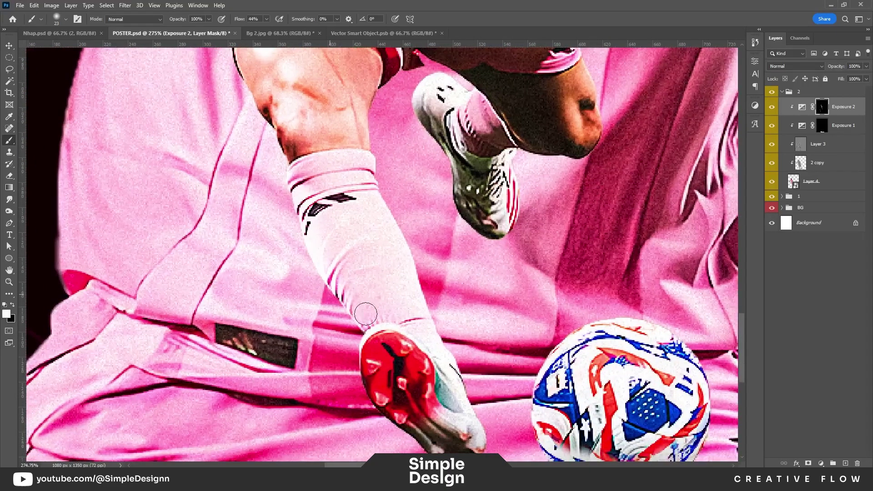
scroll(432, 322, down, 2)
key(bracketleft)
key(bracketleft)
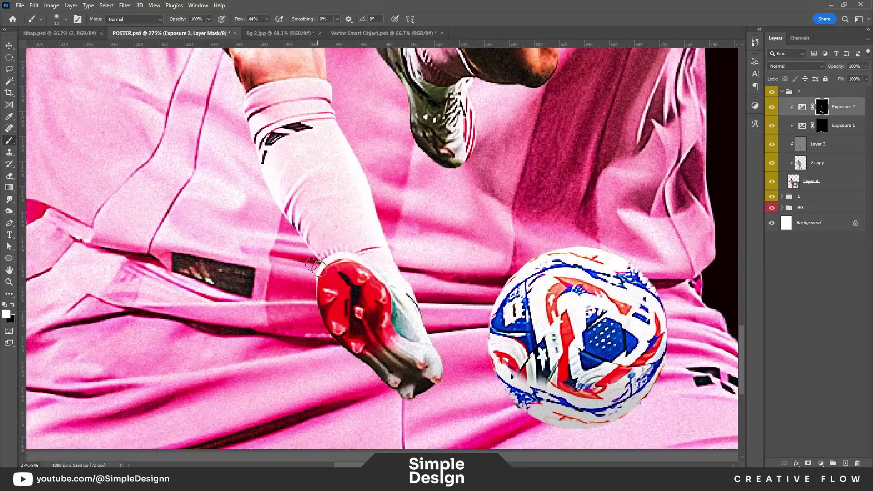
Move over the jersey, armband and face, painting highlights there, then fit the poster on screen.
scroll(366, 282, up, 4)
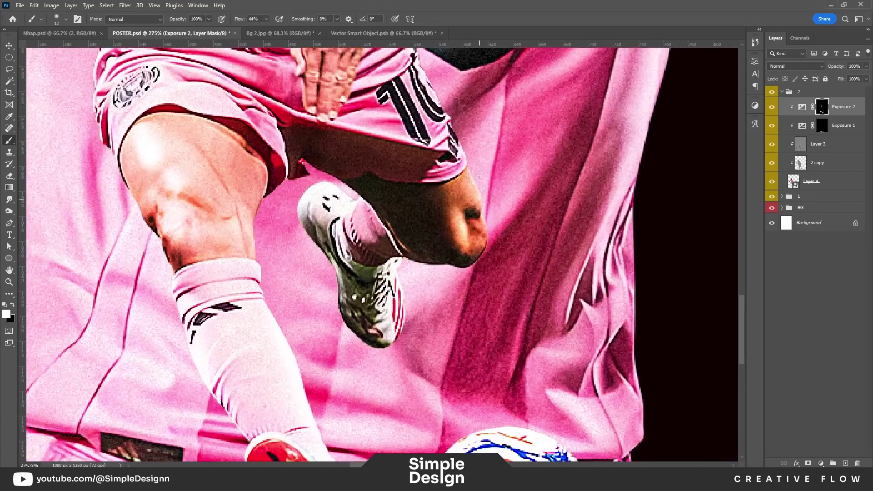
scroll(473, 178, up, 4)
mouse_move(391, 199)
mouse_down()
mouse_move(421, 162)
mouse_move(427, 258)
mouse_move(457, 285)
mouse_up()
scroll(439, 270, up, 2)
scroll(449, 292, left, 1)
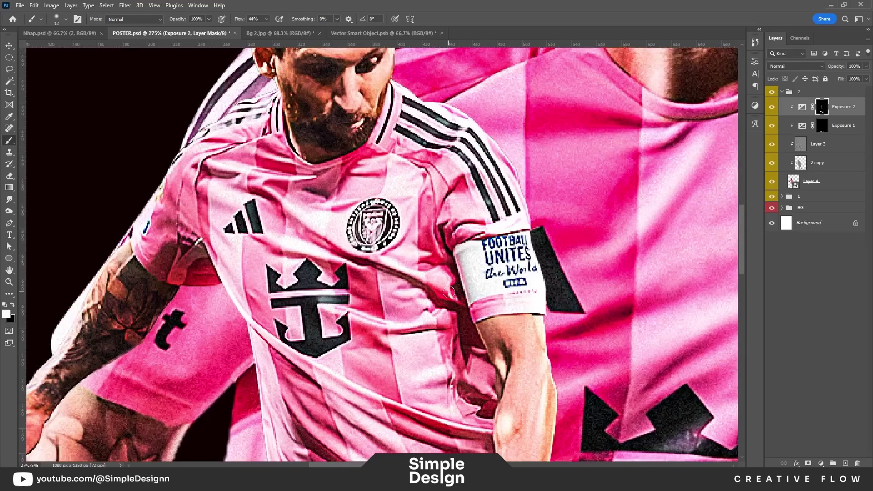
scroll(277, 239, left, 3)
scroll(176, 371, down, 2)
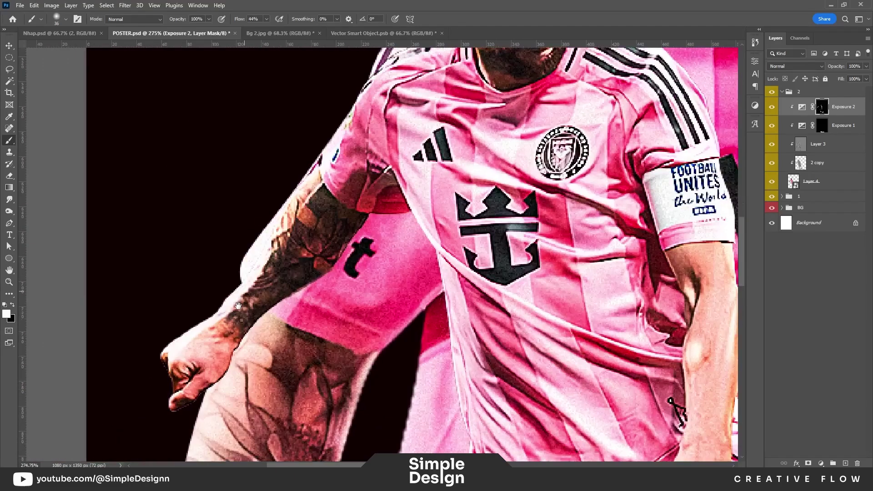
scroll(362, 218, up, 4)
scroll(467, 176, up, 3)
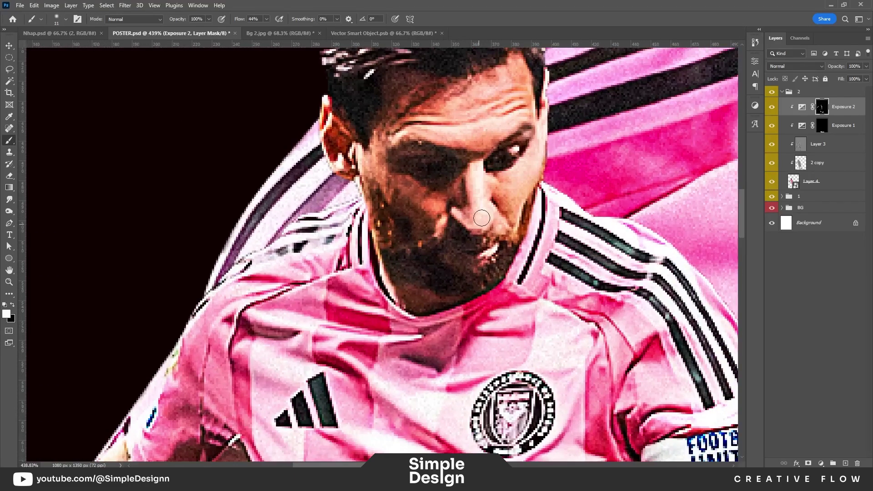
scroll(551, 148, up, 3)
scroll(552, 148, right, 1)
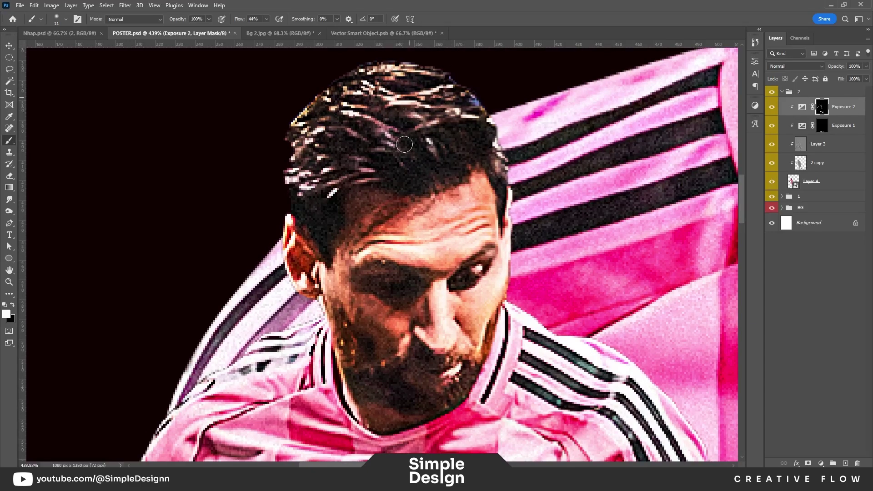
key(ctrl+0)
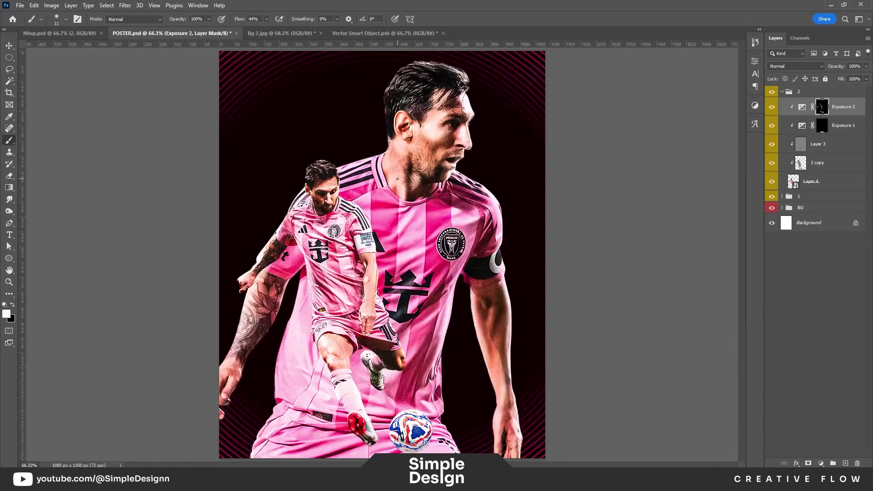
Rotate the crest texture upright, move it into the BG group and convert it to a smart object.
click(280, 33)
click(172, 33)
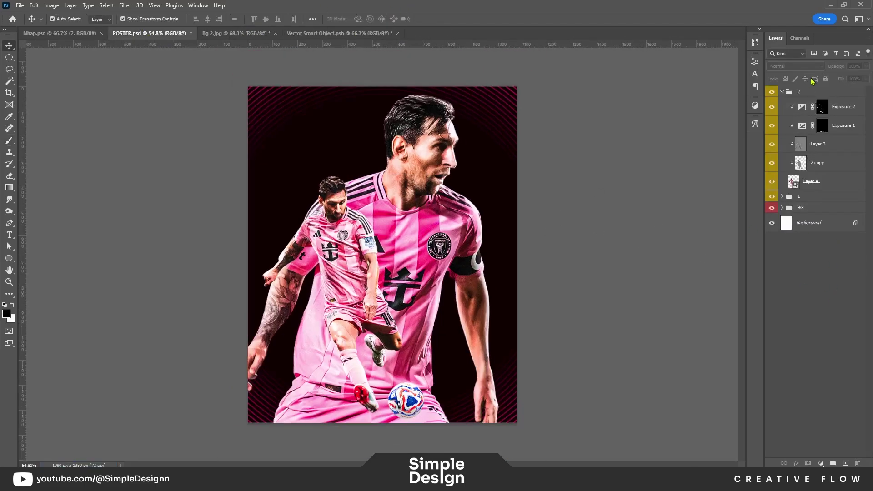
drag(563, 168, 483, 420)
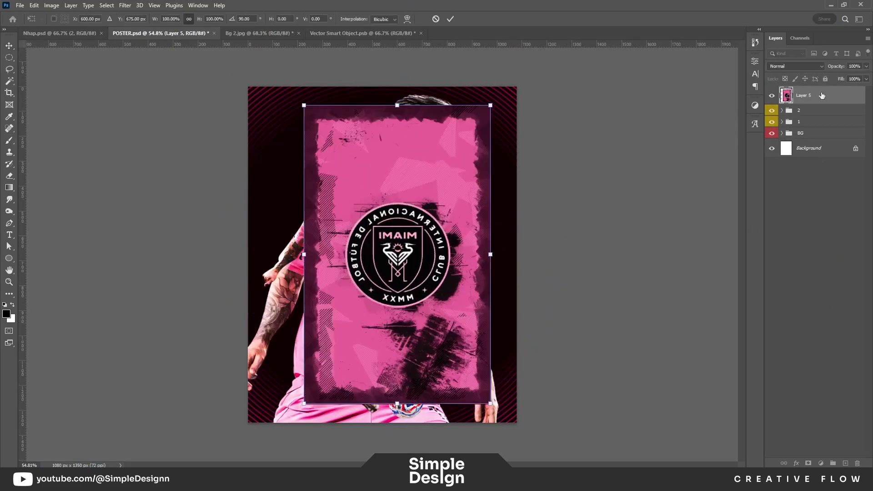
key(Return)
drag(804, 95, 785, 116)
click(782, 114)
right_click(818, 129)
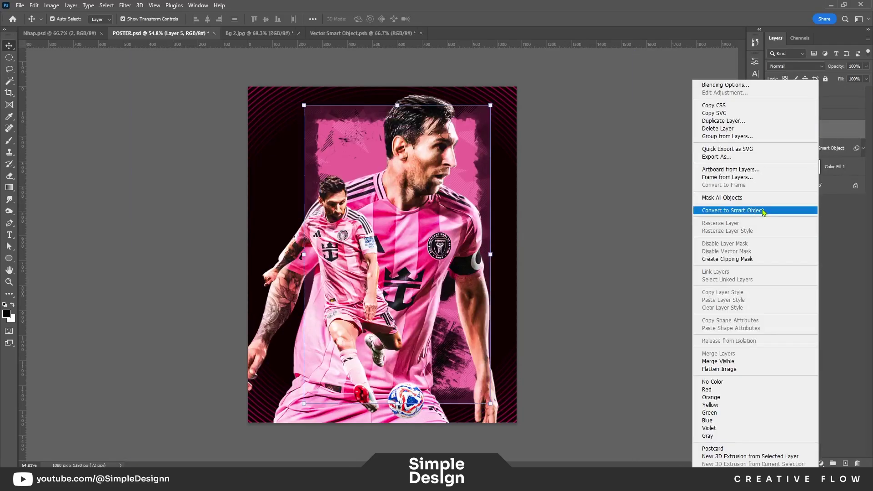
click(725, 210)
Enlarge the crest texture so it fills the poster.
click(814, 129)
key(ctrl+t)
drag(476, 255, 537, 245)
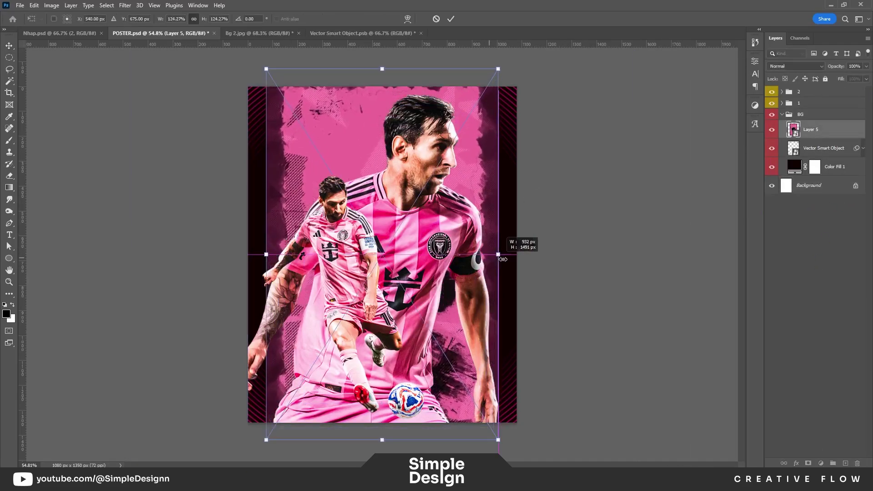
key(Return)
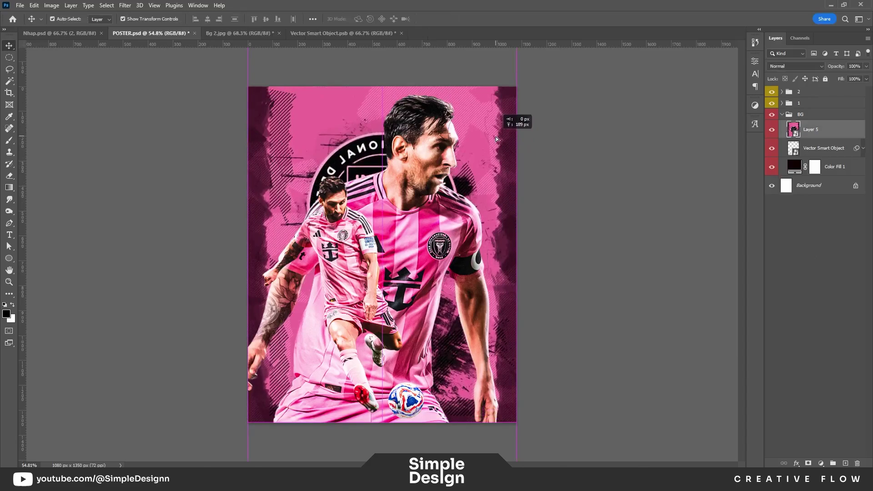
click(585, 166)
scroll(434, 271, up, 1)
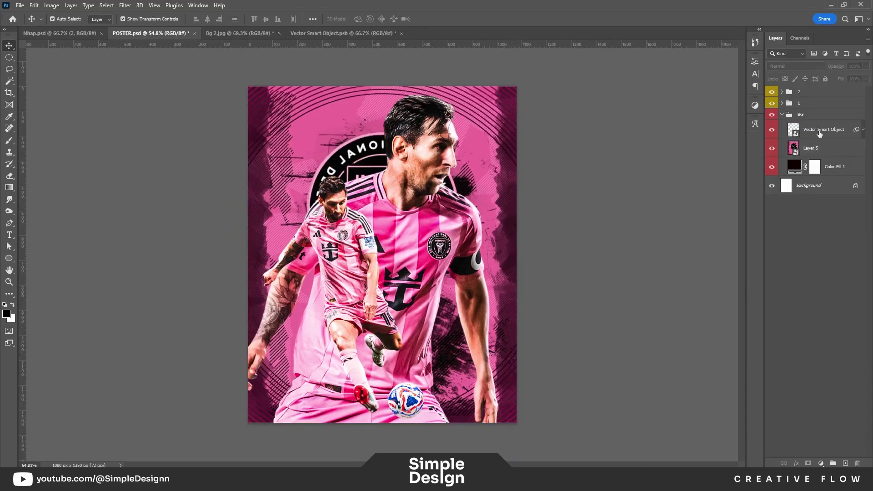
Put the Vector Smart Object above Layer 5, with Layer 5 on Screen and the smart object on Overlay.
drag(824, 148, 788, 131)
click(795, 66)
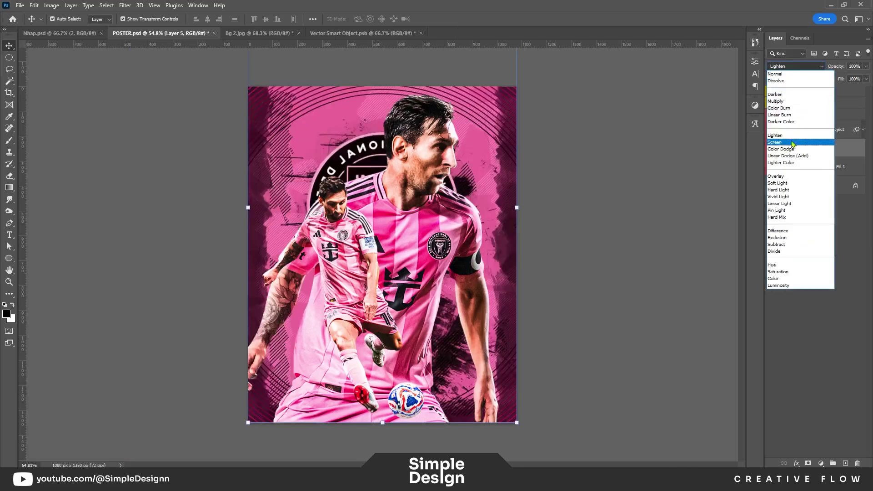
click(804, 216)
click(817, 153)
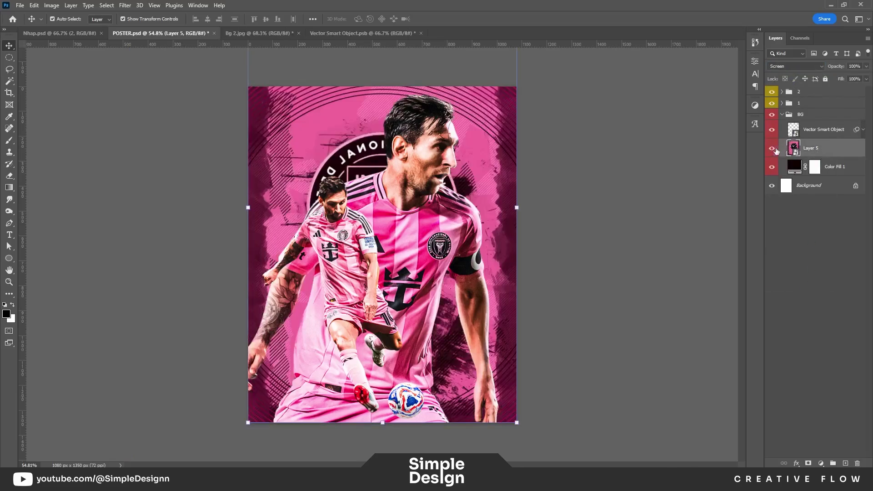
click(818, 130)
click(795, 65)
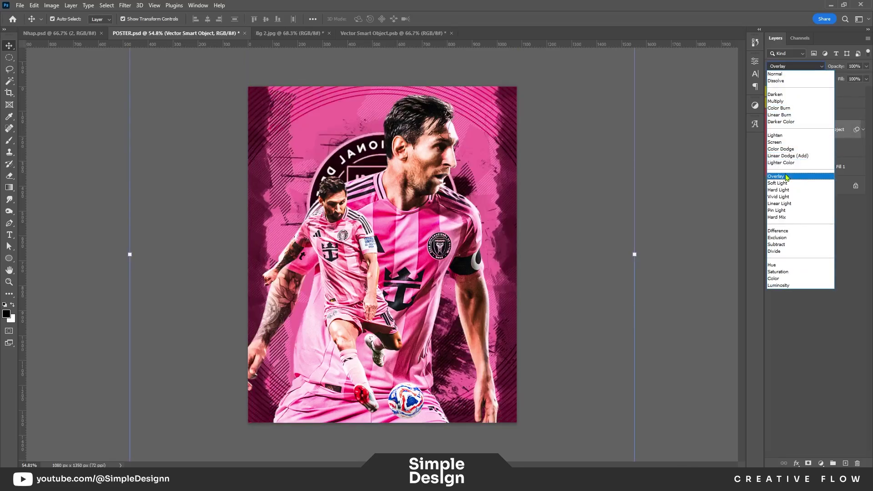
click(795, 149)
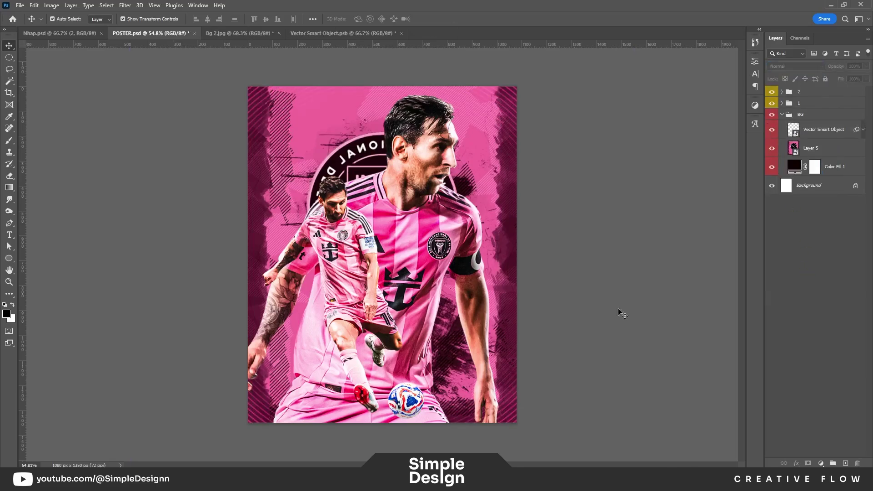
key(ctrl+plus)
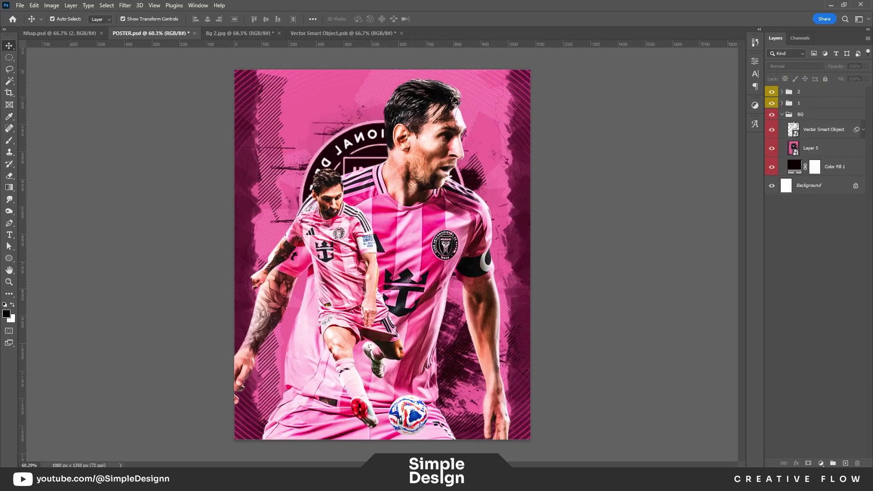
Create a new Layer 6 above all groups in Multiply blend mode.
click(781, 115)
key(ctrl+shift+alt+n)
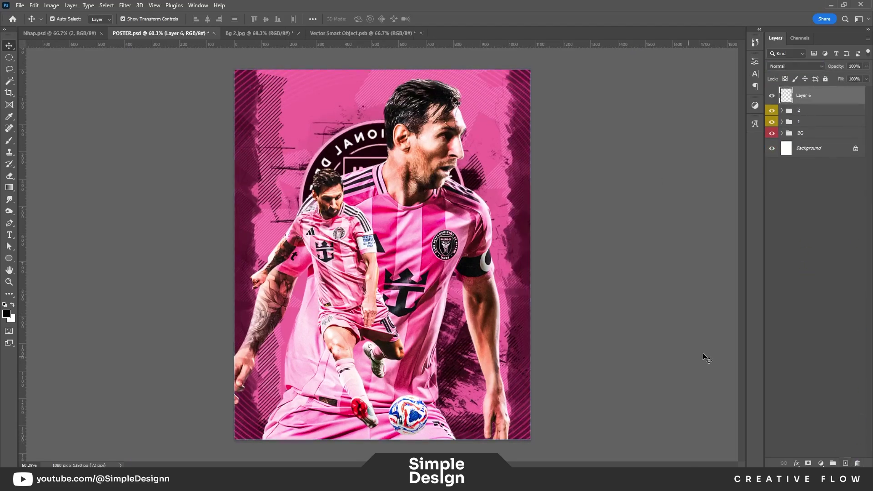
key(shift+alt+m)
Set up a soft round brush of about 195 px for darkening the poster's bottom edge.
key(b)
right_click(475, 318)
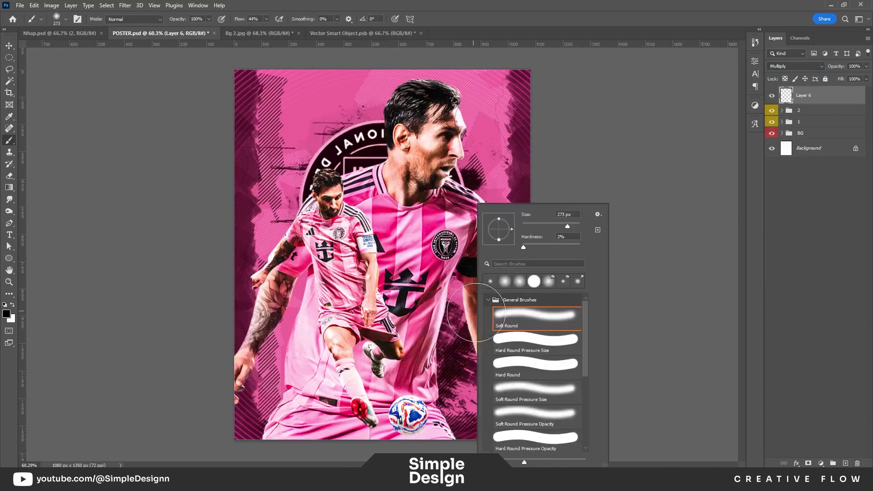
key(Escape)
key(ctrl+minus)
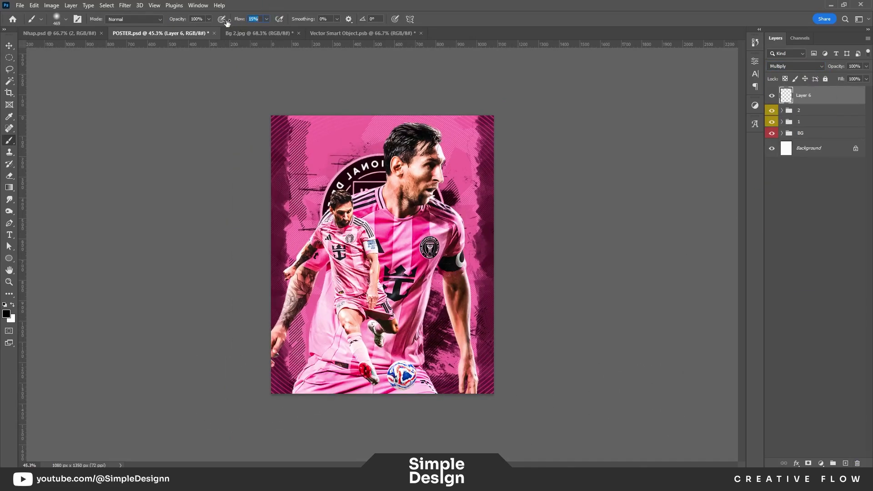
key(ctrl+minus)
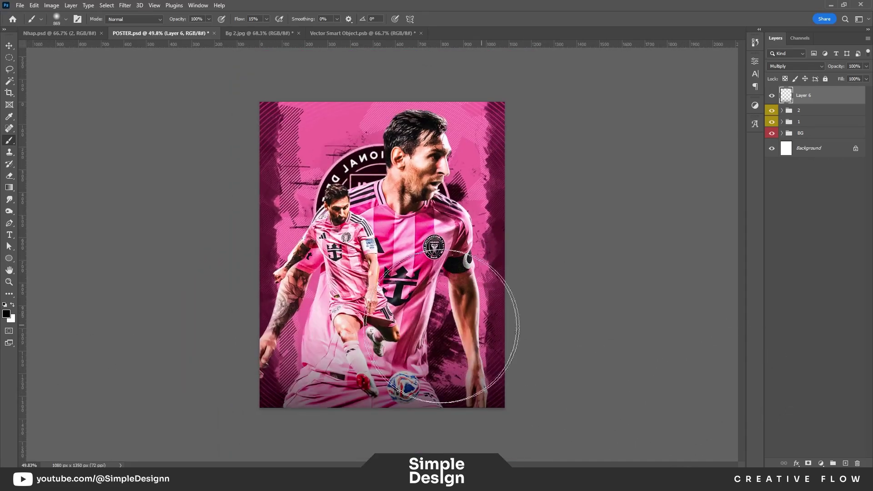
key(ctrl+plus)
drag(337, 326, 334, 326)
key(ctrl+plus)
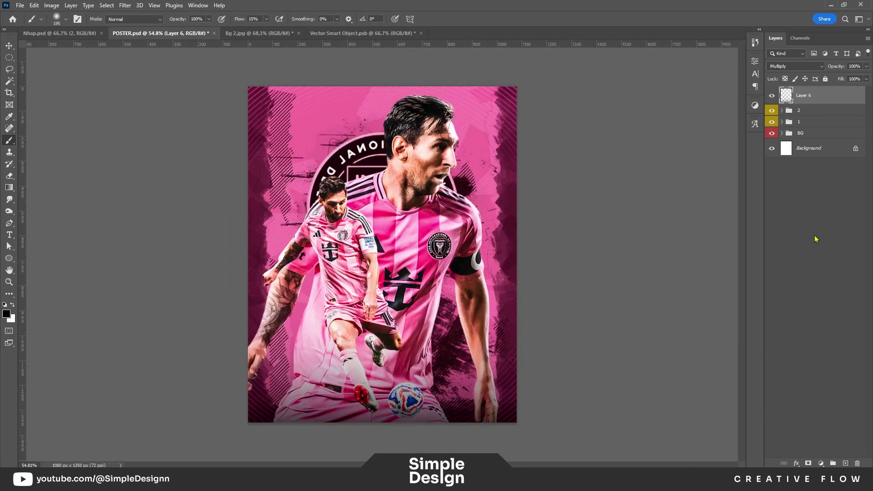
scroll(382, 254, up, 3)
Select group 2 and toggle its visibility off and on to compare the look.
key(v)
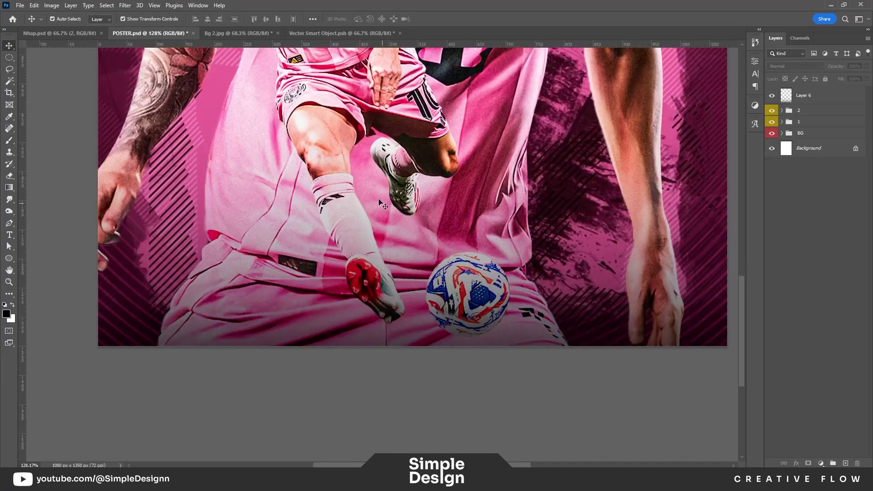
click(793, 110)
key(ctrl+minus)
click(773, 110)
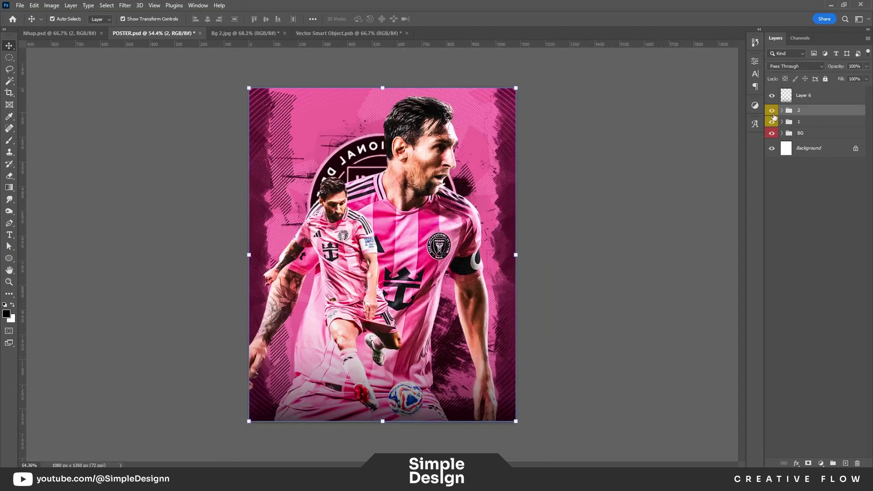
click(772, 111)
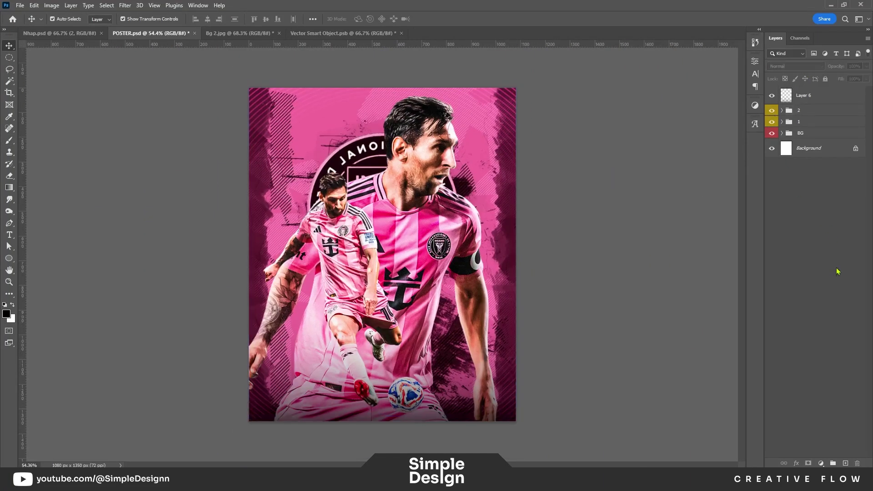
scroll(381, 436, up, 5)
Add a new layer beneath Layer 4 and paint a soft black shadow under the ball.
click(781, 110)
click(818, 200)
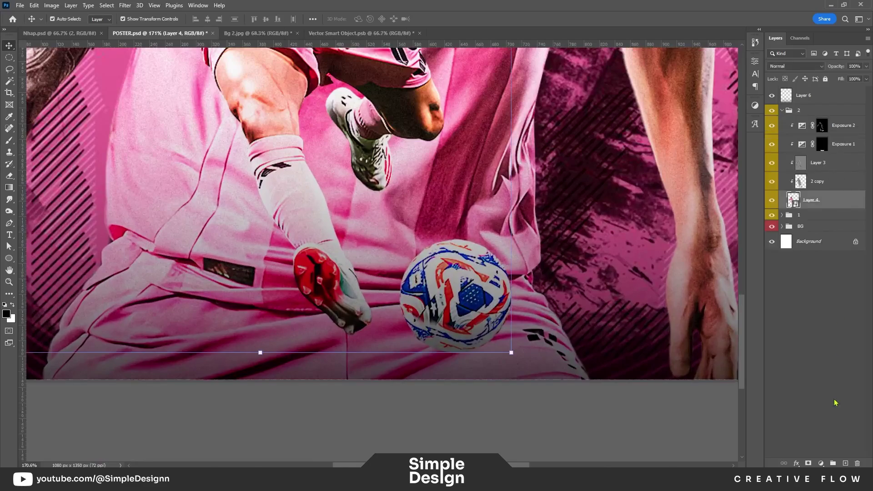
ctrl+click(845, 463)
key(b)
right_click(436, 251)
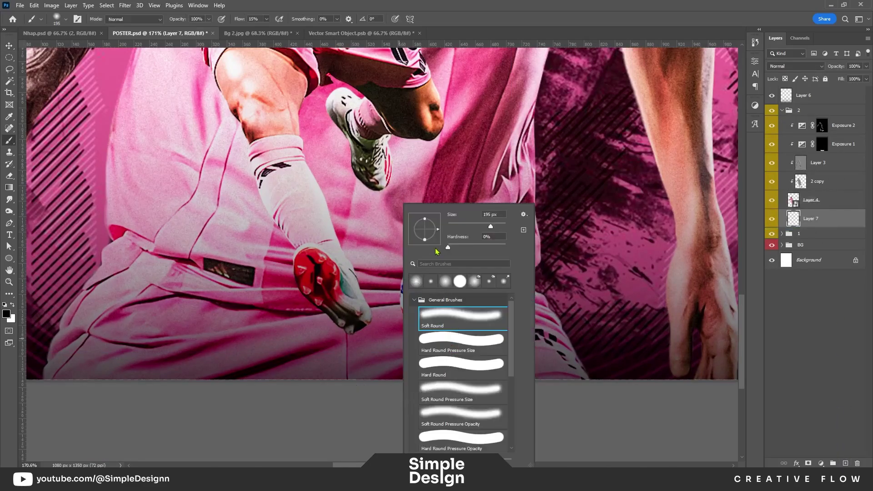
key(Escape)
scroll(444, 339, up, 1)
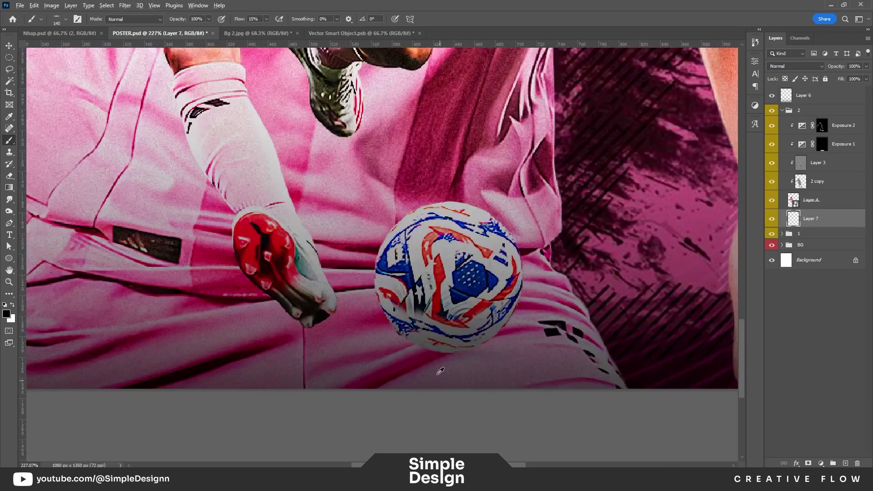
scroll(443, 339, up, 3)
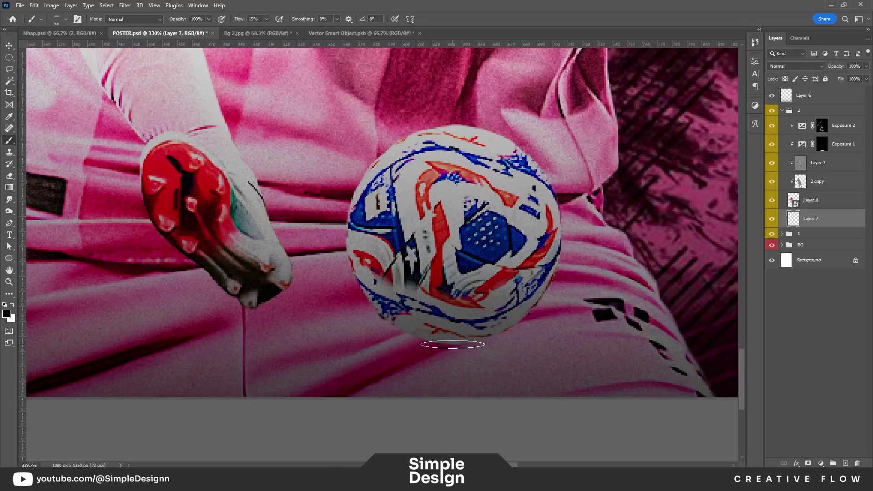
scroll(452, 345, up, 1)
key(bracketleft)
key(bracketleft)
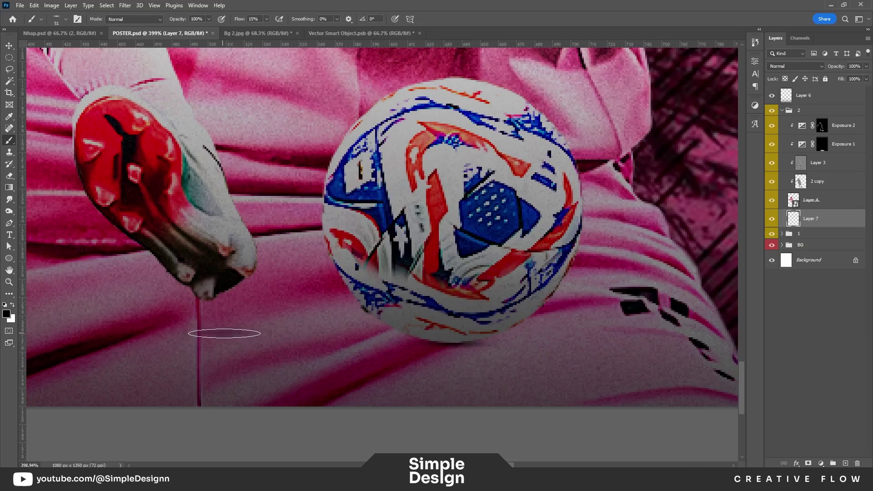
Add Layer 8 and paint a soft shadow under the player's boot.
drag(224, 334, 324, 340)
scroll(331, 336, down, 4)
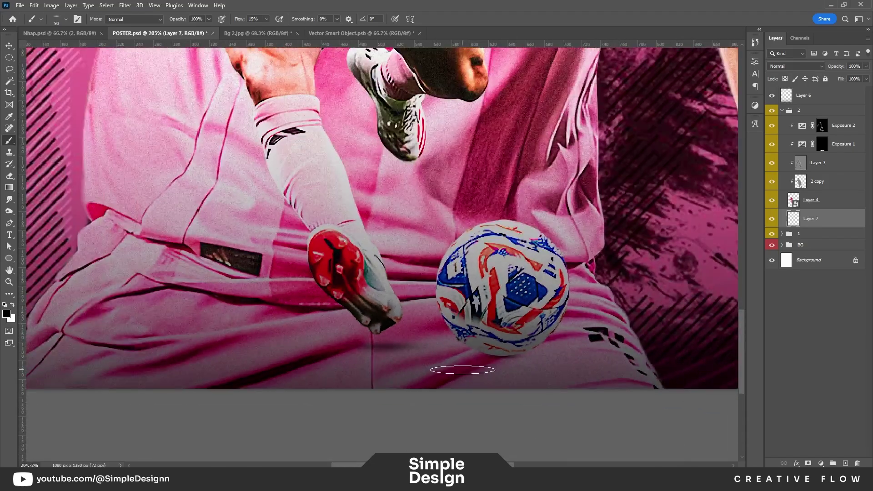
click(844, 463)
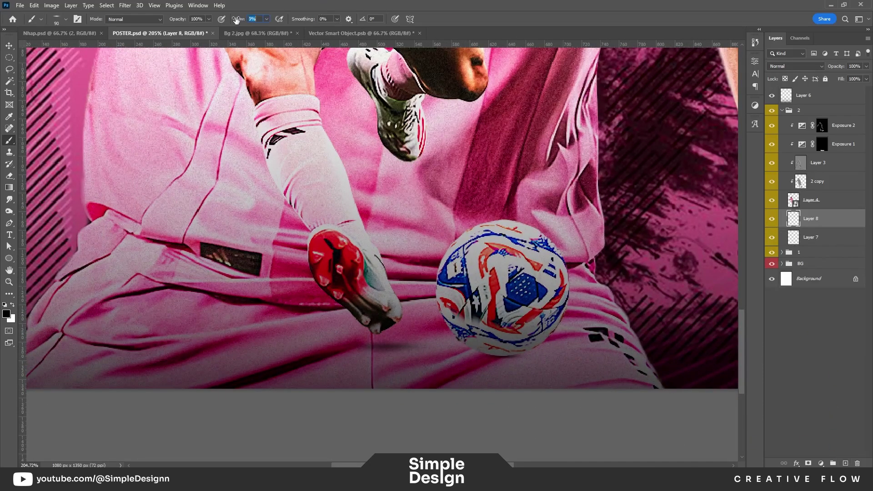
scroll(461, 353, down, 1)
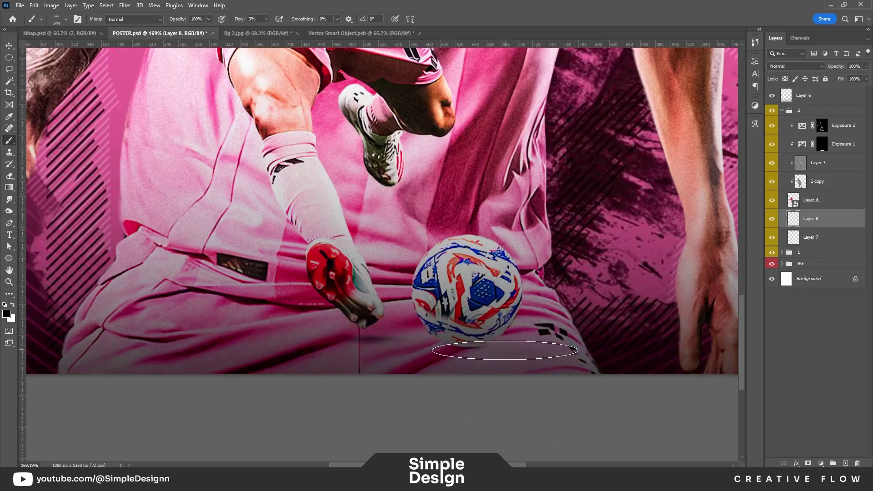
scroll(468, 347, down, 1)
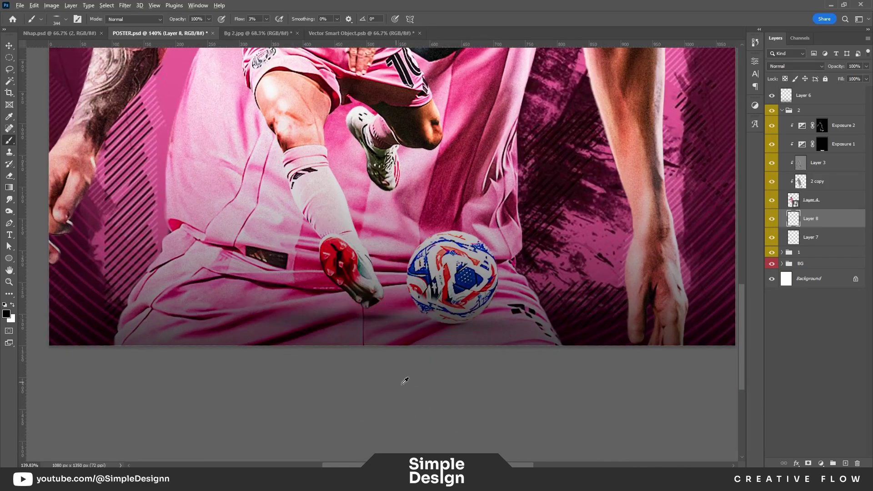
key(ctrl+0)
scroll(331, 409, up, 4)
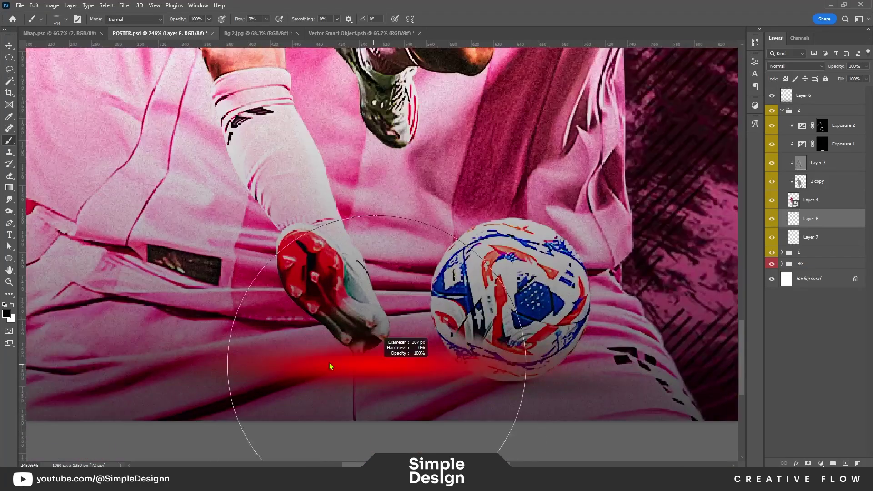
scroll(335, 365, down, 2)
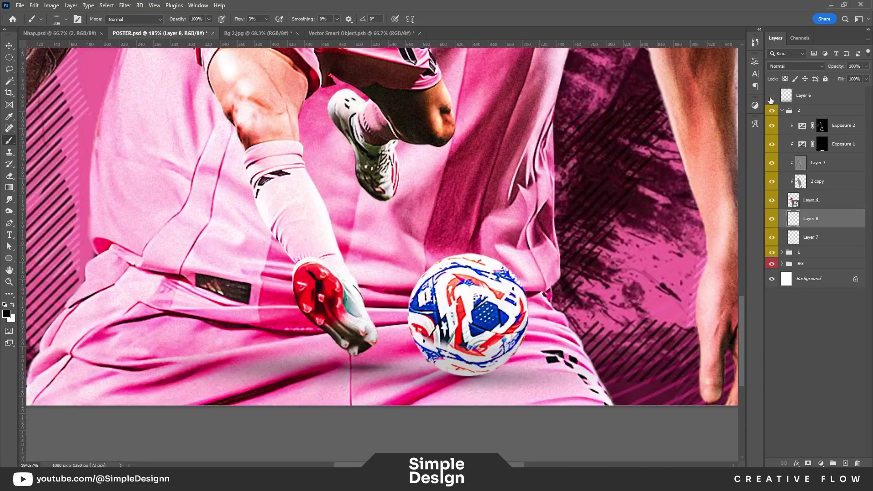
scroll(490, 304, down, 1)
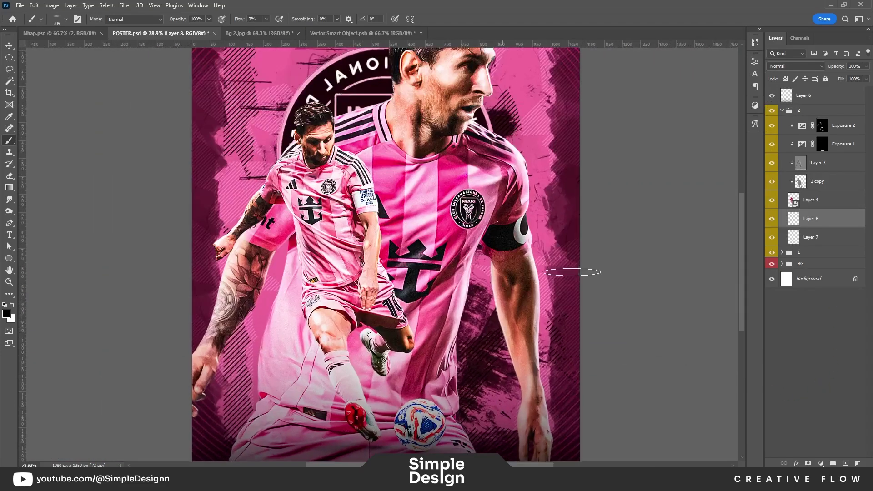
Squash Layer 6's dark shading down to the poster's lower part and collapse group 2.
key(v)
click(819, 100)
drag(383, 264, 392, 321)
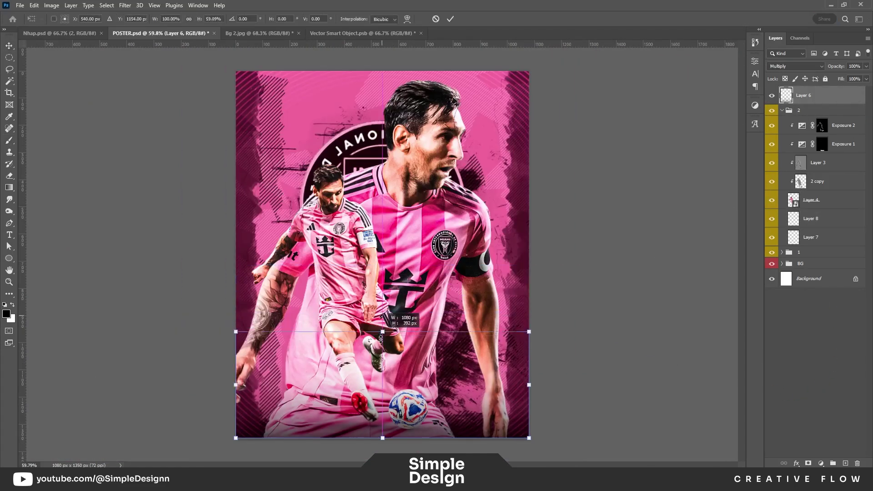
key(Return)
scroll(412, 366, down, 1)
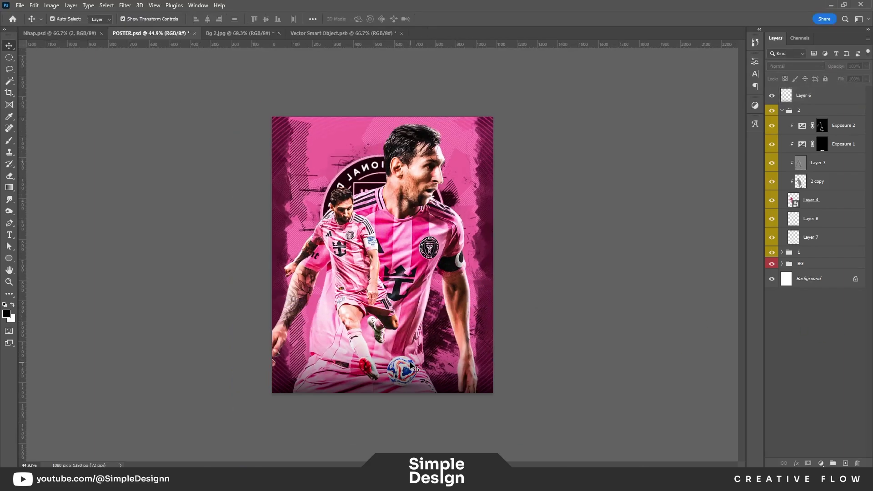
key(ctrl)
click(822, 100)
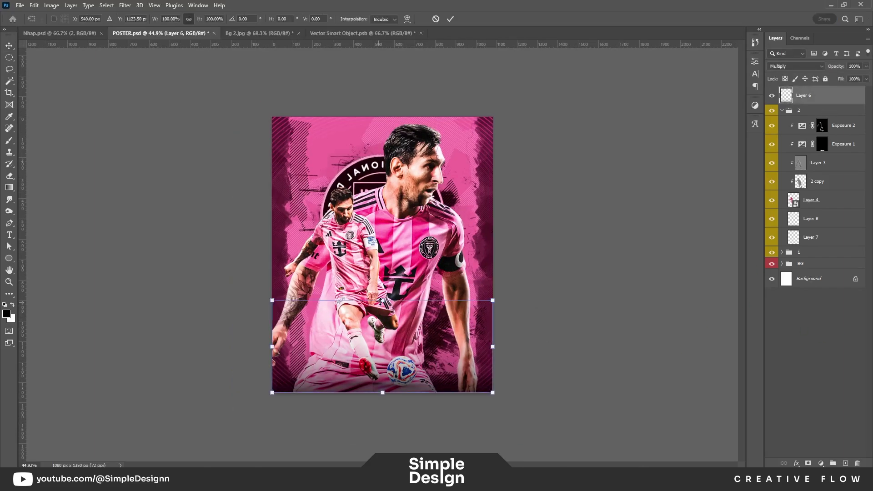
scroll(383, 257, up, 2)
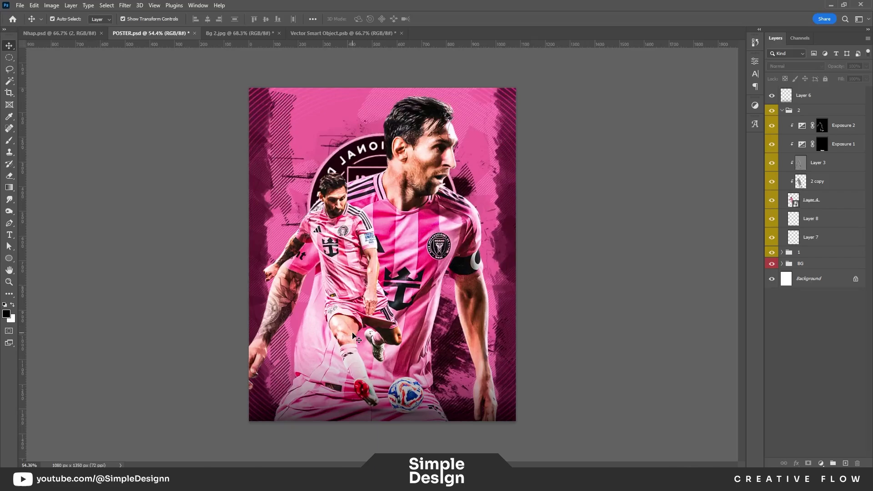
scroll(422, 261, up, 1)
click(783, 110)
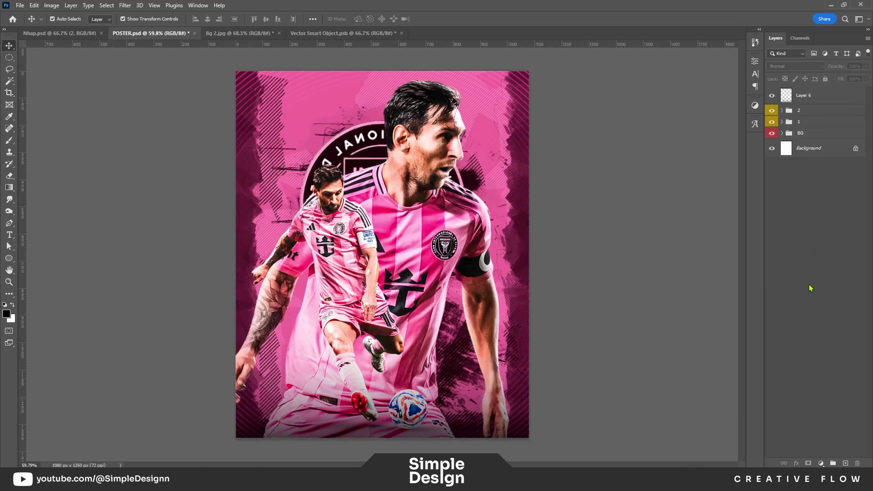
Add a Selective Color adjustment above Exposure 2 in group 2, targeting the Magentas range.
scroll(390, 267, up, 1)
click(783, 110)
click(822, 125)
click(821, 463)
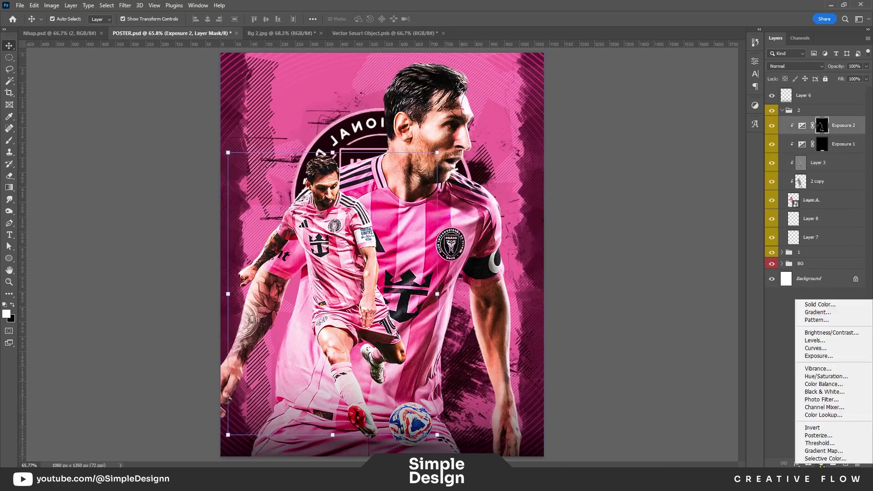
click(825, 458)
click(678, 96)
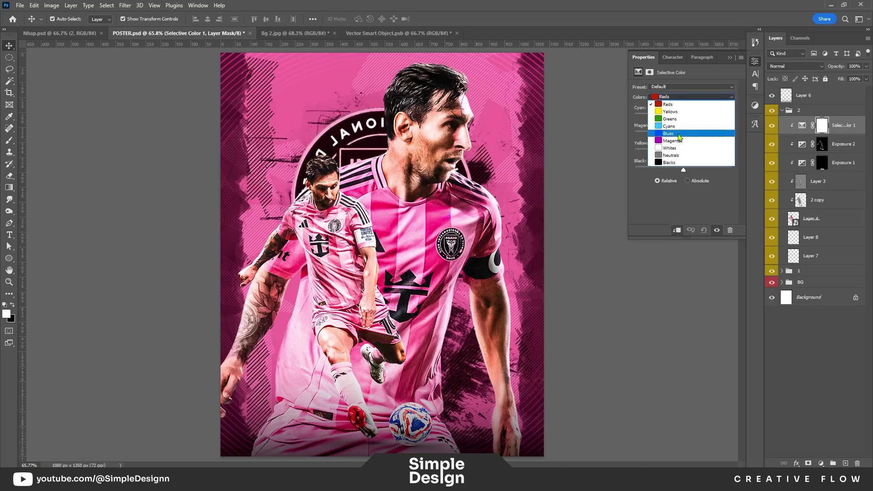
click(678, 141)
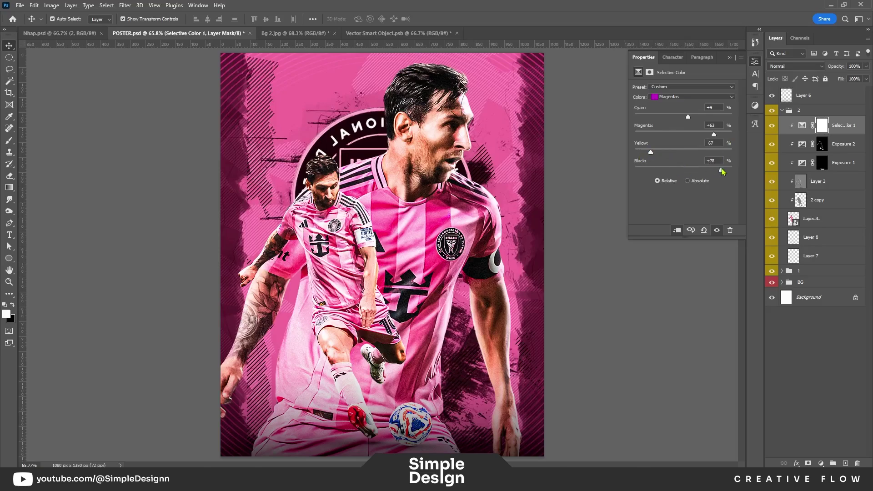
Add magenta and black to the Reds in the Selective Color adjustment.
click(678, 97)
drag(683, 137, 710, 138)
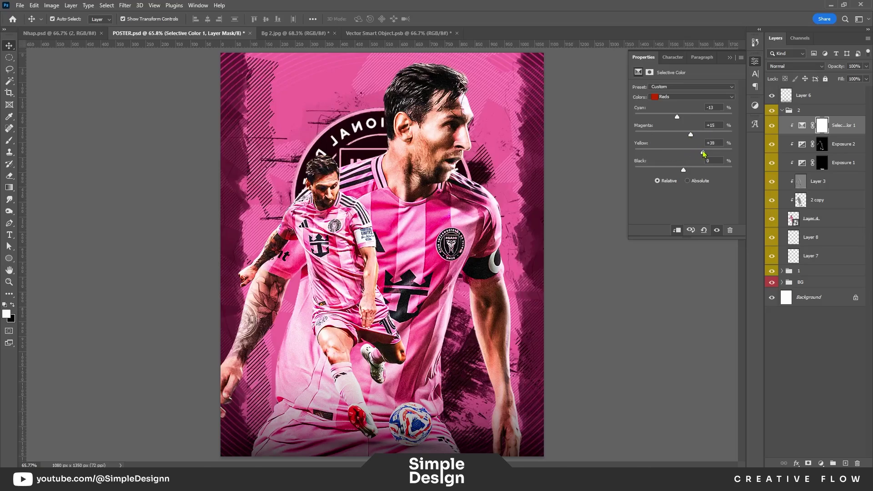
drag(684, 168, 690, 168)
click(731, 60)
Add a Color Balance adjustment layer shifting midtones to Magenta -20.
click(821, 463)
click(811, 386)
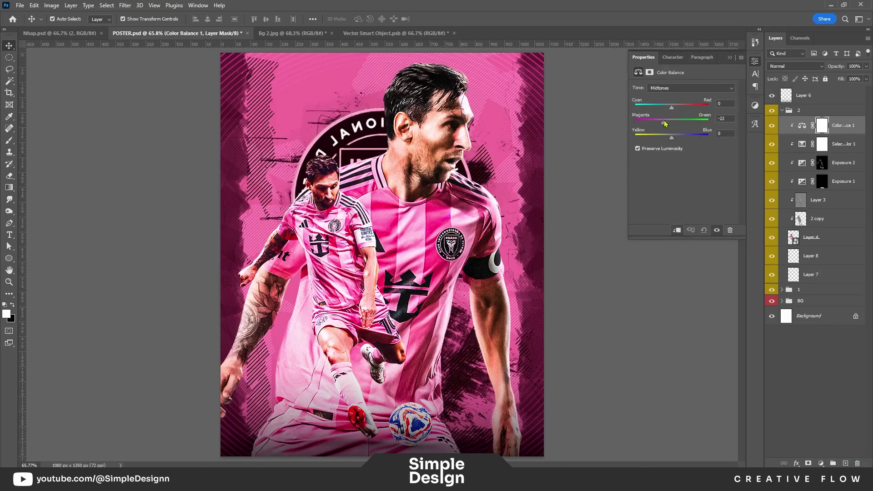
click(730, 60)
scroll(348, 181, up, 5)
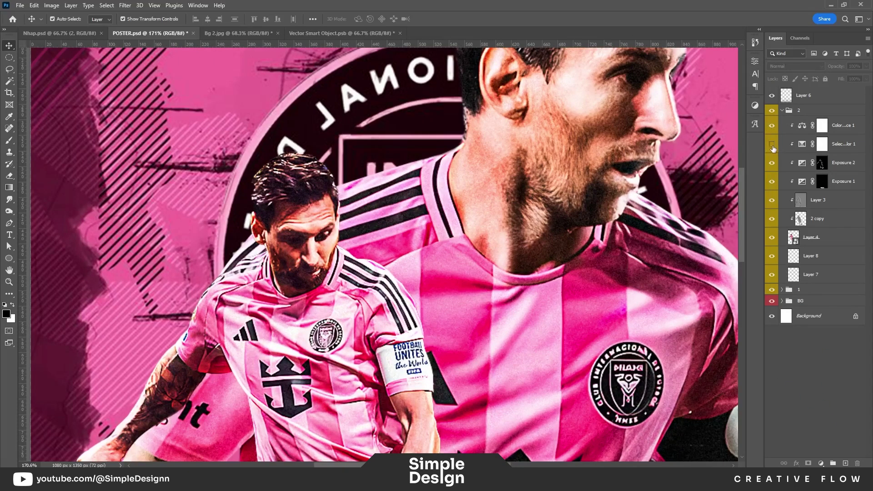
Paint black with a soft, low-flow brush on the Color Balance mask over the small player's hair.
click(822, 125)
key(b)
right_click(310, 197)
key(Escape)
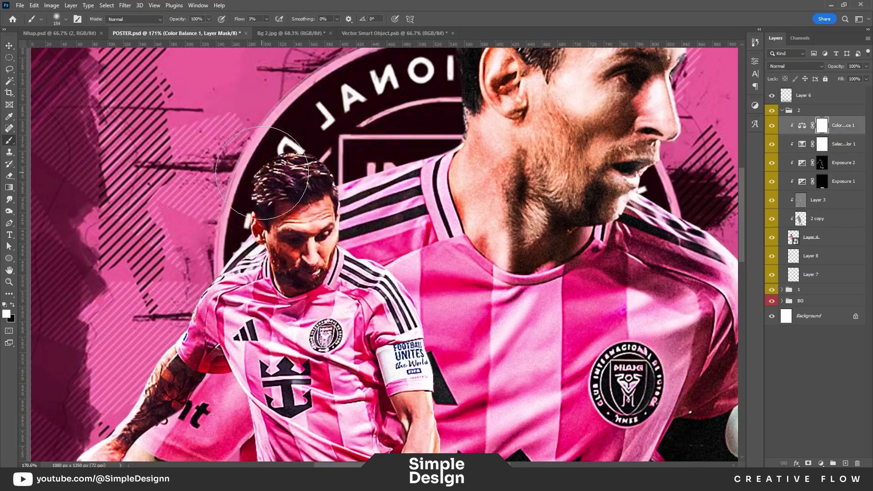
key(x)
drag(256, 208, 285, 189)
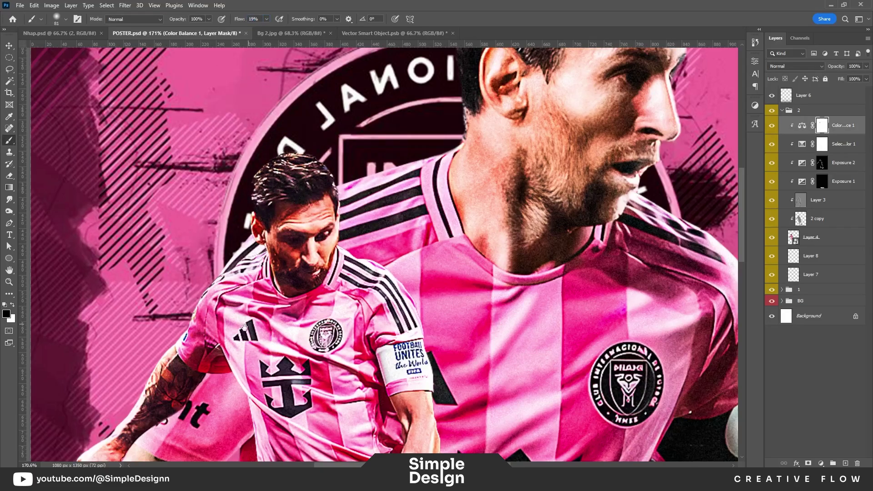
Collapse group 2 and merge all visible layers into a new Layer 9.
scroll(340, 284, down, 2)
scroll(341, 284, down, 2)
scroll(341, 284, down, 1)
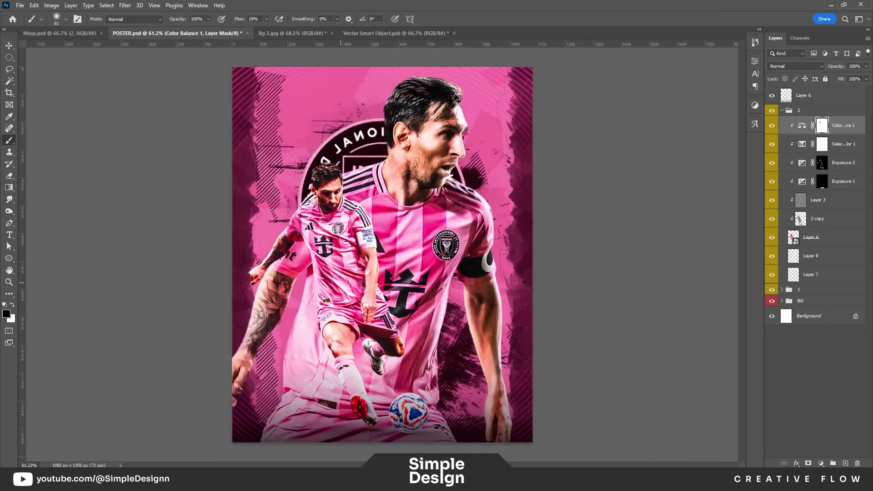
click(782, 112)
key(ctrl+alt+shift+e)
Convert Layer 9 to a smart object and launch the Camera Raw Filter.
key(v)
right_click(804, 96)
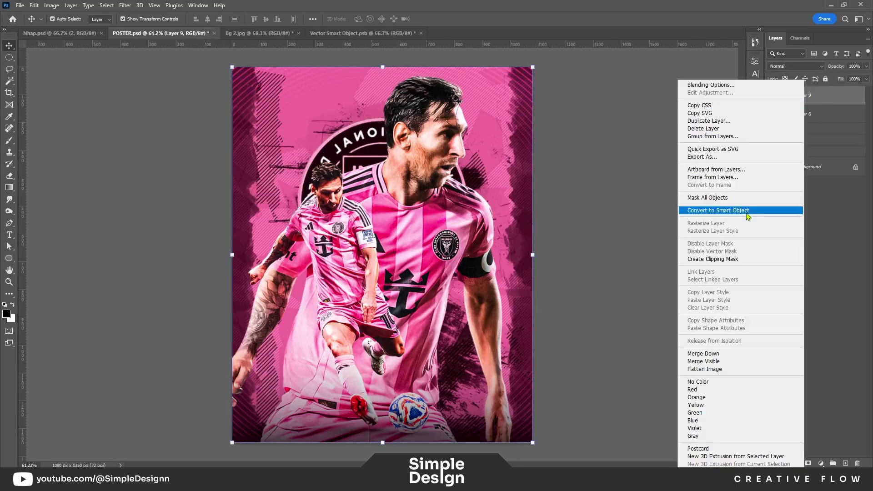
click(747, 211)
click(123, 5)
click(200, 74)
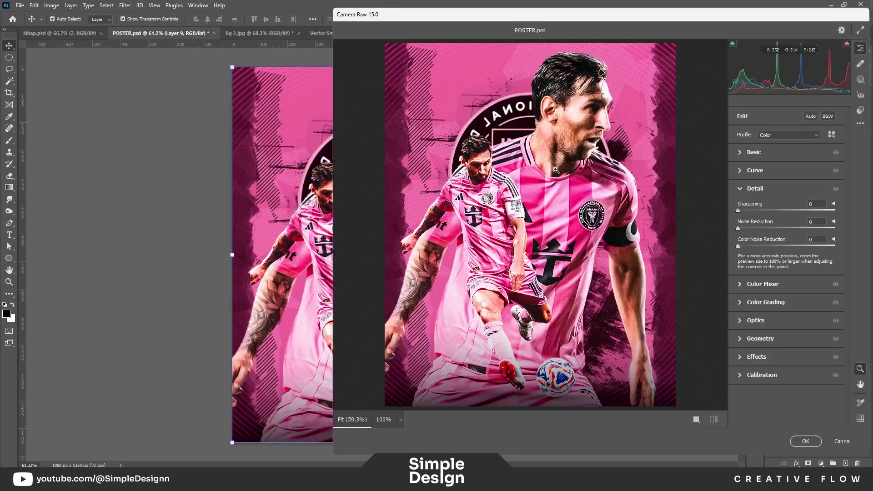
In Camera Raw, shift Tint toward magenta, raise Contrast slightly, and add Texture and Clarity.
click(628, 173)
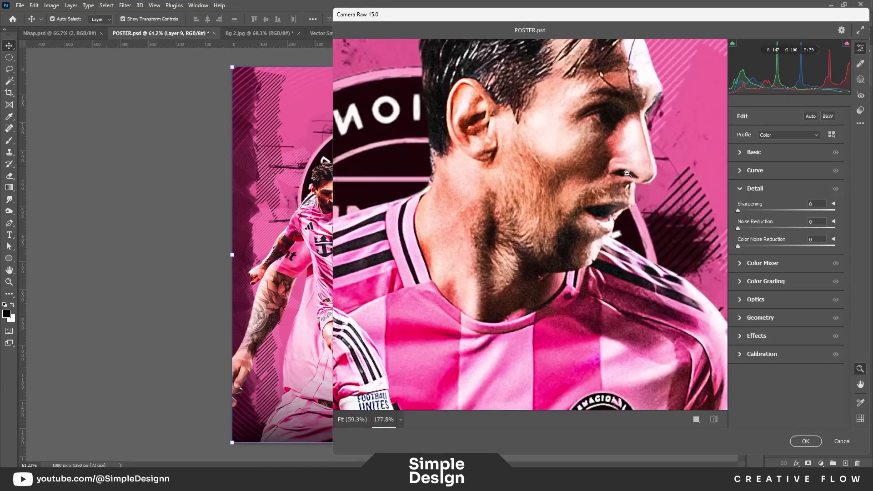
click(740, 153)
mouse_move(786, 201)
mouse_down()
mouse_move(814, 202)
mouse_move(795, 201)
mouse_up()
drag(788, 240, 794, 246)
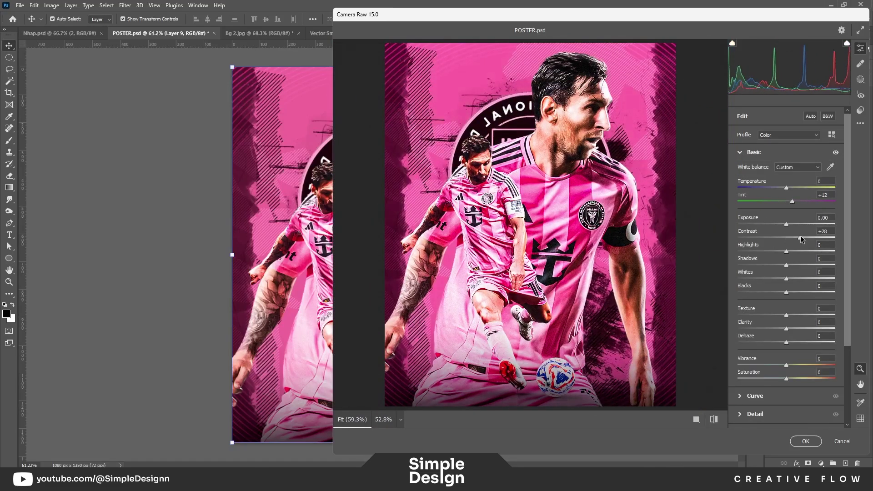
click(578, 194)
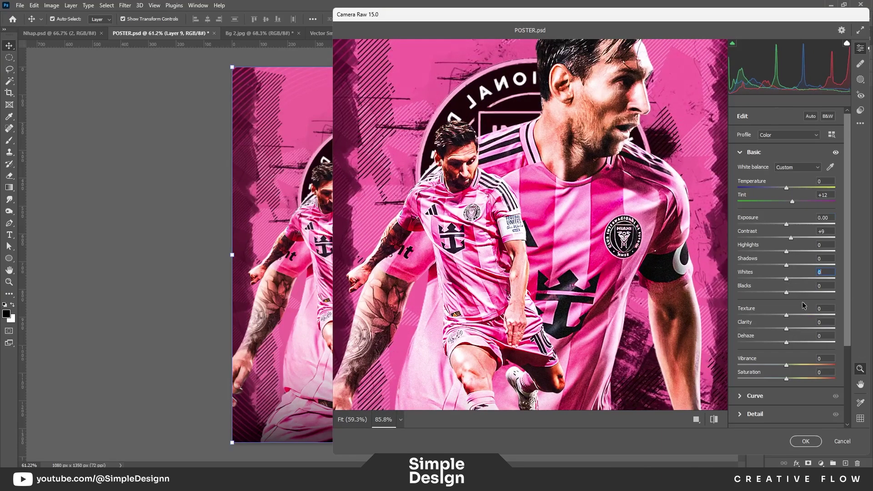
scroll(789, 280, down, 2)
drag(787, 274, 791, 274)
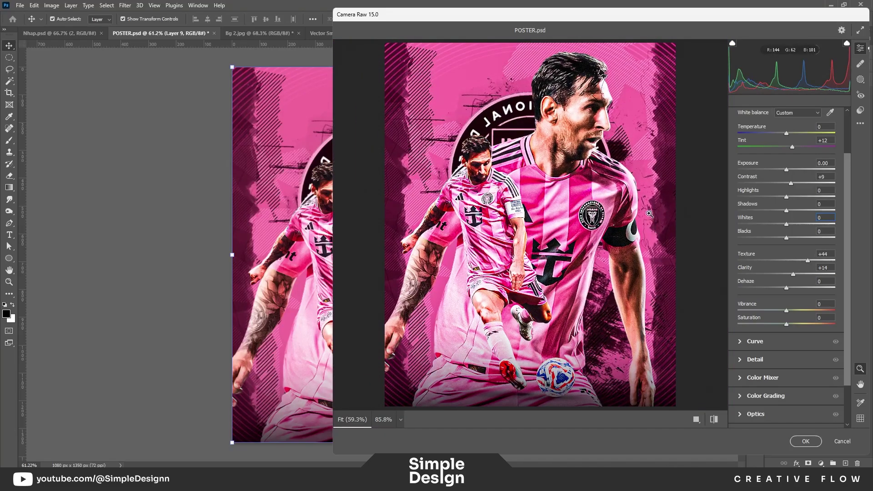
mouse_move(807, 260)
mouse_down()
mouse_move(764, 287)
mouse_move(810, 286)
mouse_move(789, 287)
mouse_move(815, 312)
mouse_move(794, 311)
mouse_up()
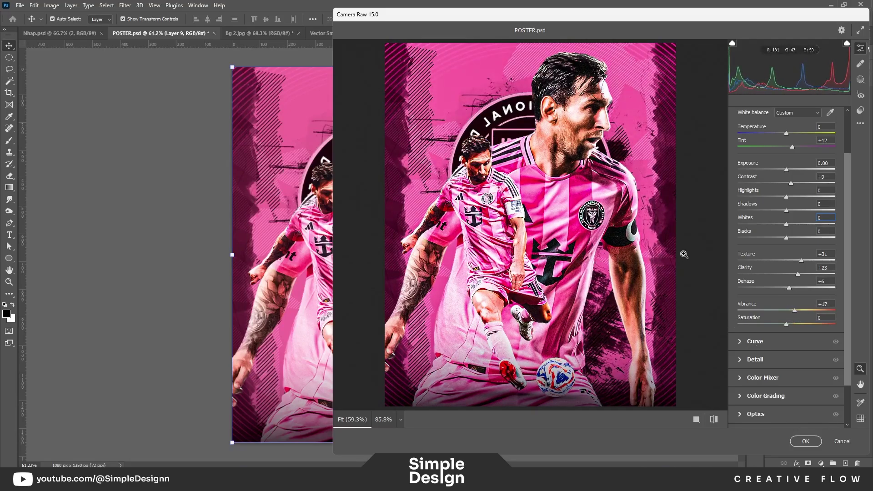
Set sharpening while checking both players' faces, then add film grain at 21.
click(740, 360)
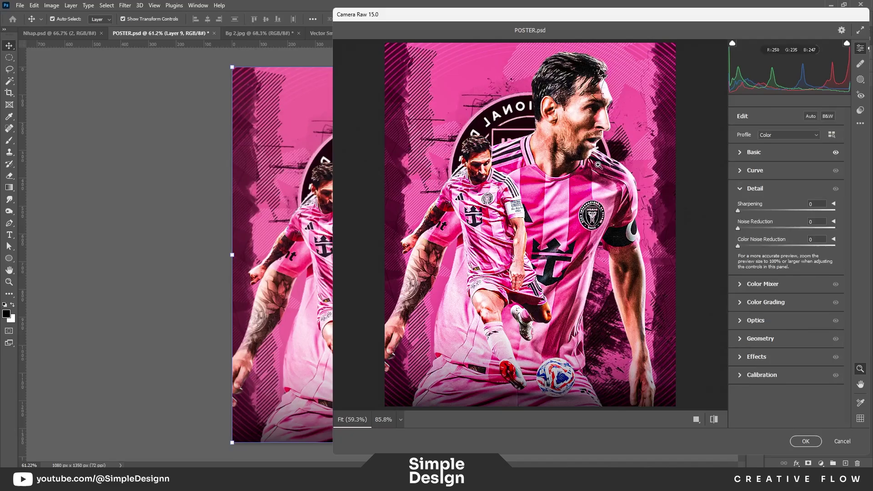
click(487, 142)
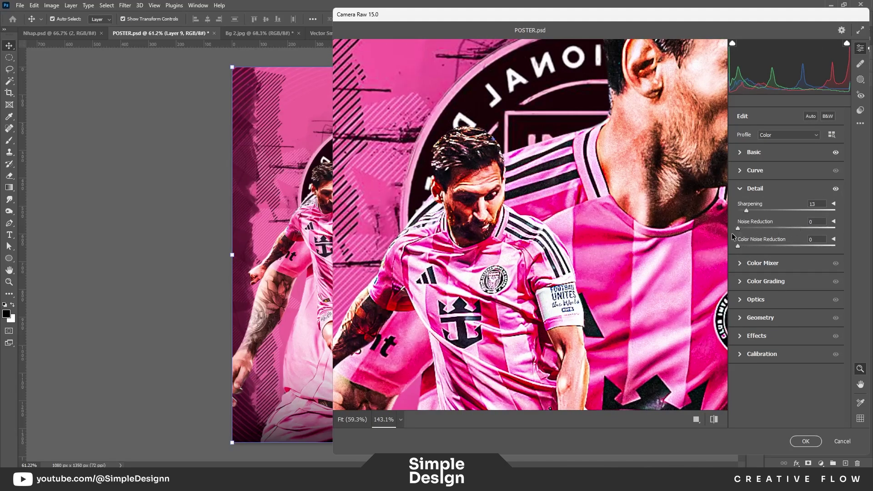
click(572, 247)
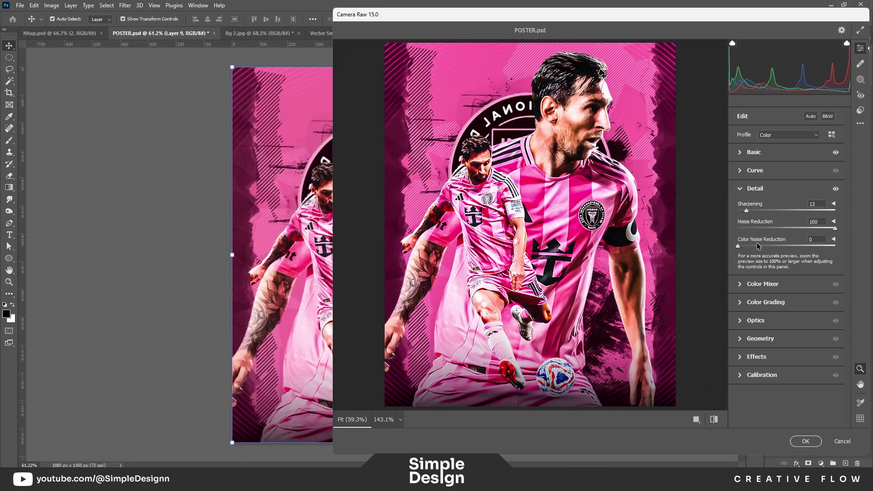
click(594, 179)
click(741, 358)
drag(737, 301, 758, 302)
click(595, 132)
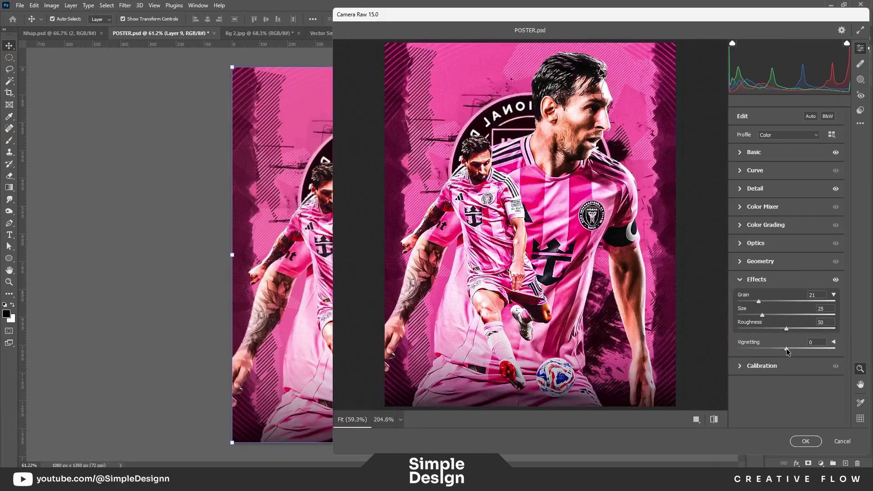
Try a red primary hue shift in Calibration, reset it to 0, and apply Camera Raw.
click(742, 366)
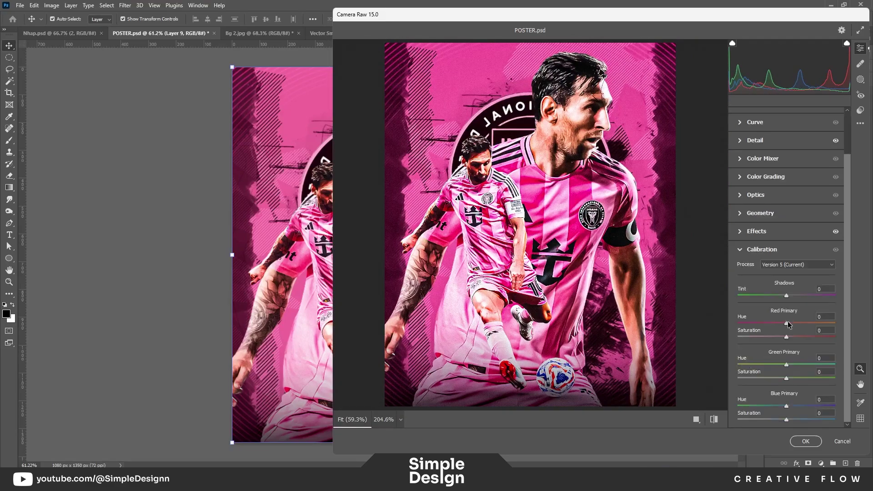
drag(788, 324, 814, 327)
double_click(815, 323)
click(806, 441)
click(832, 313)
click(863, 95)
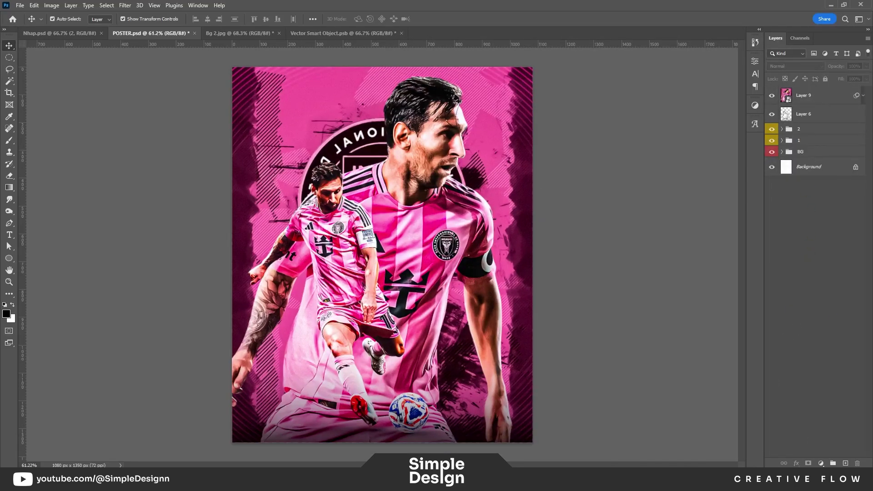
Duplicate Layer 9 and convert Layer 9 copy to a smart object.
click(824, 103)
key(ctrl+j)
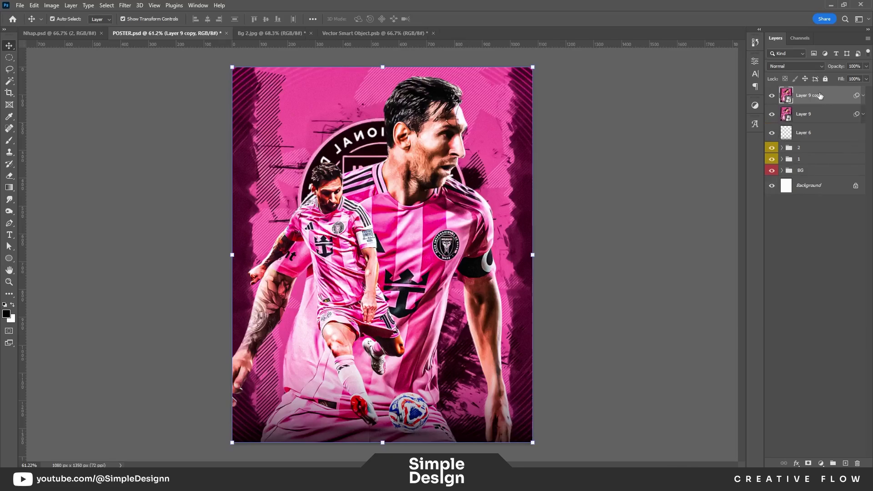
right_click(823, 95)
click(765, 211)
Apply a Zoom-method Radial Blur to Layer 9 copy.
click(125, 6)
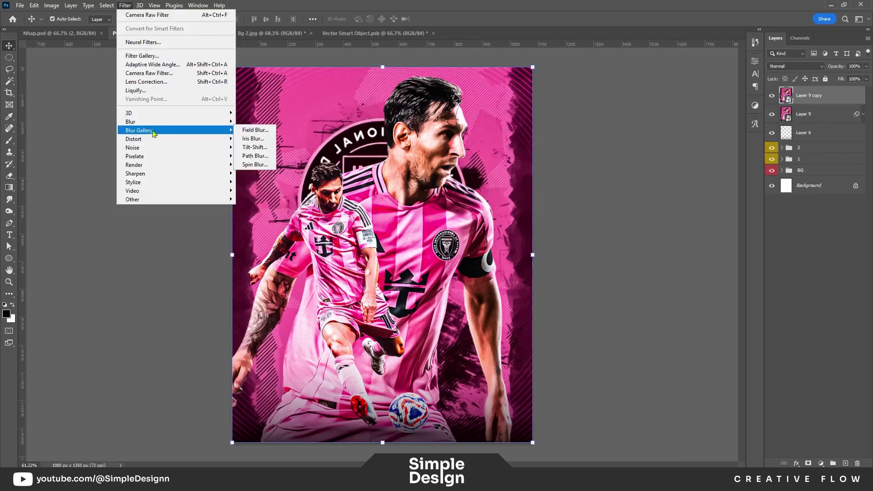
mouse_move(144, 121)
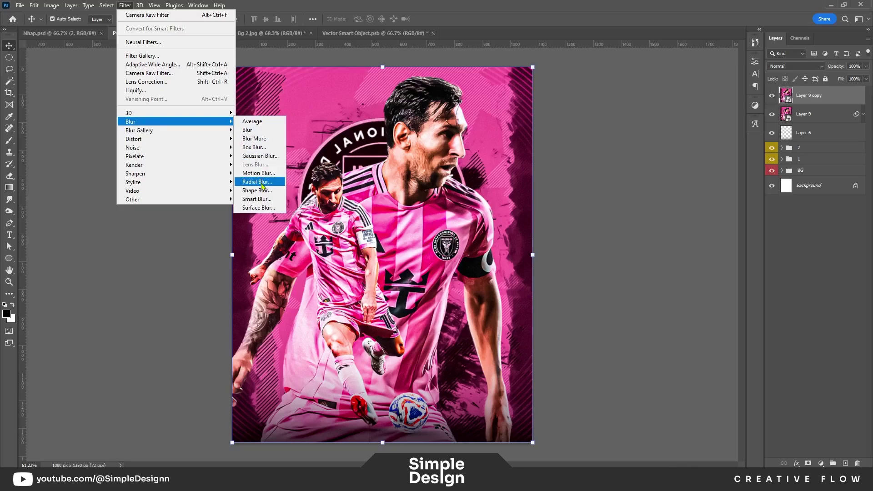
click(261, 184)
click(564, 169)
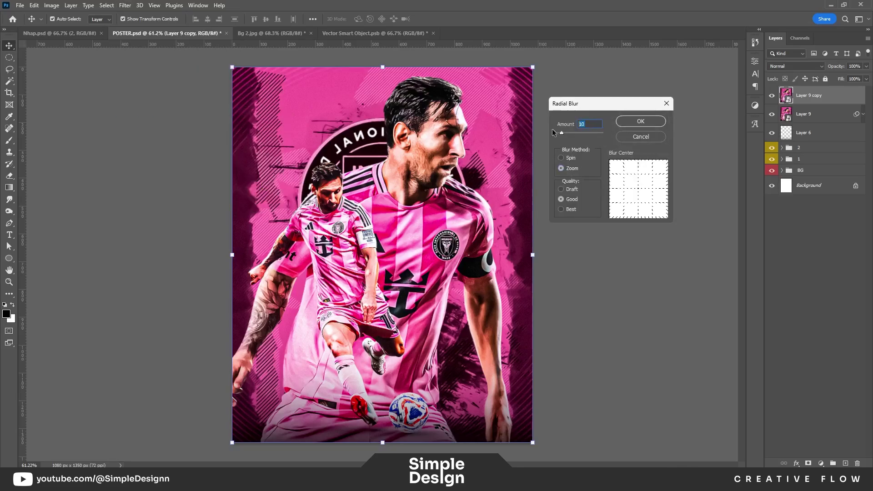
click(640, 122)
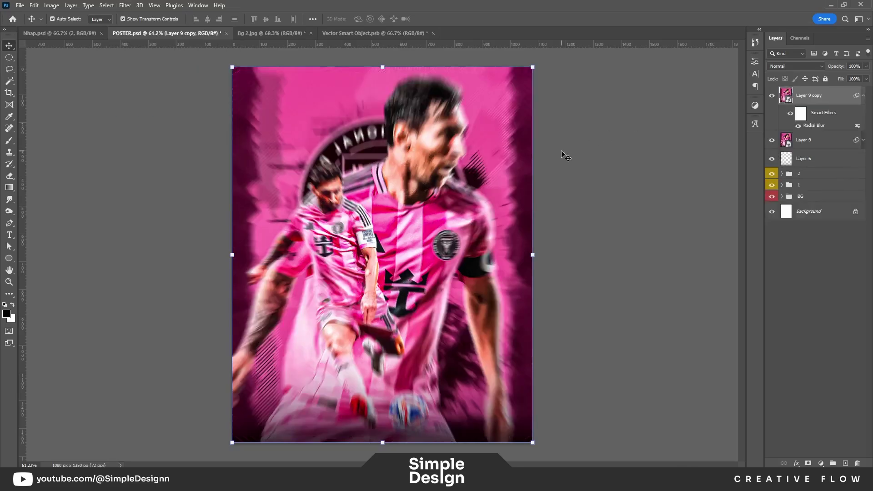
Invert the blur's filter mask to hide it and set a white brush.
click(801, 115)
key(ctrl+i)
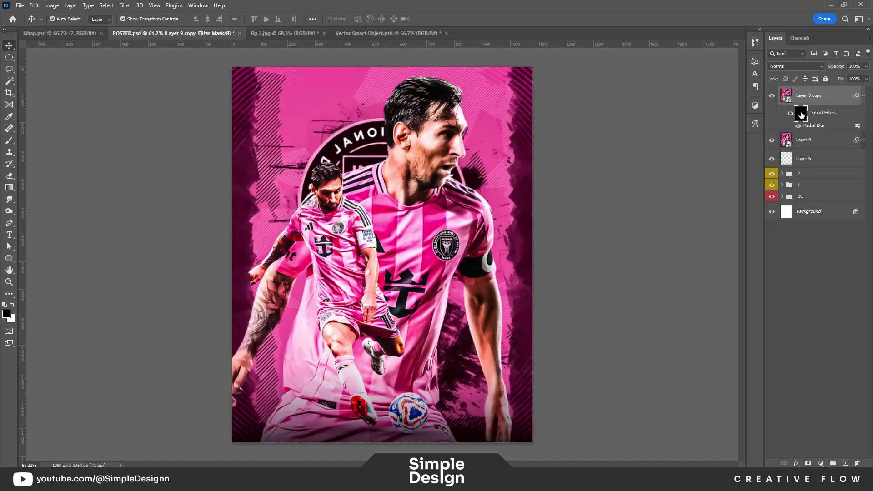
key(b)
key(x)
Zoom and pan to bring the top of Messi's head into view.
scroll(499, 197, up, 5)
scroll(499, 197, down, 3)
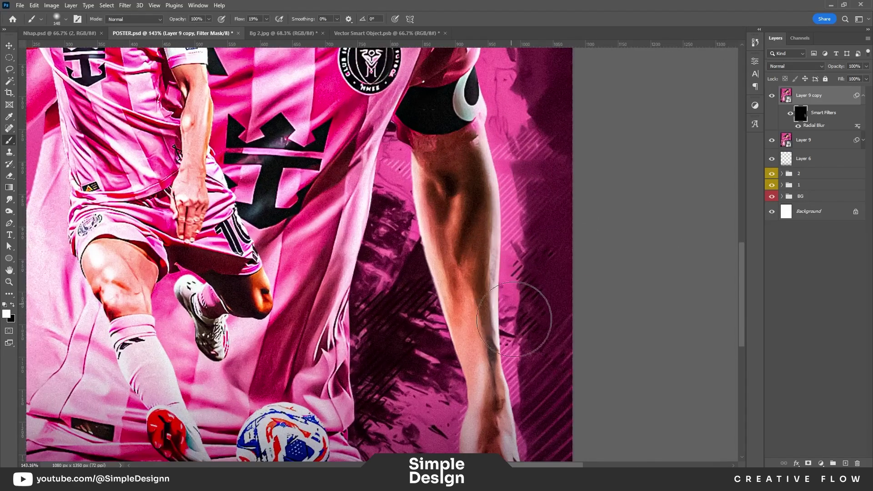
scroll(542, 282, up, 1)
scroll(472, 406, down, 3)
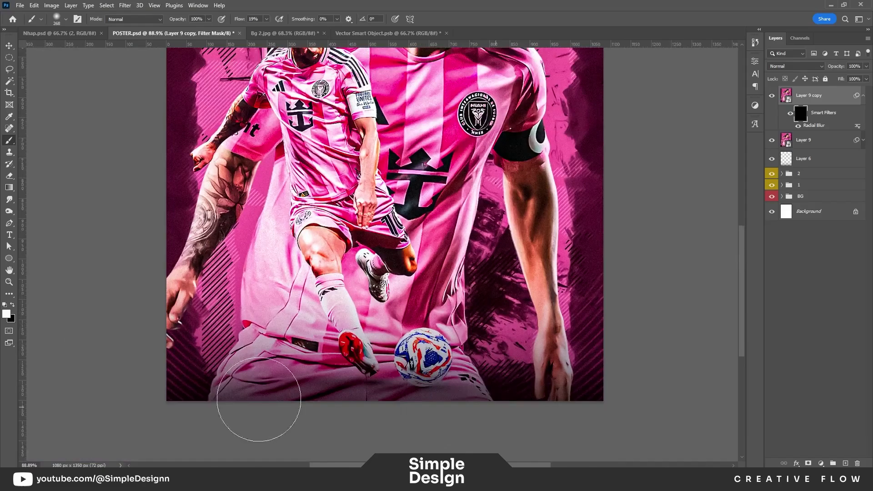
scroll(616, 389, up, 5)
scroll(284, 206, up, 2)
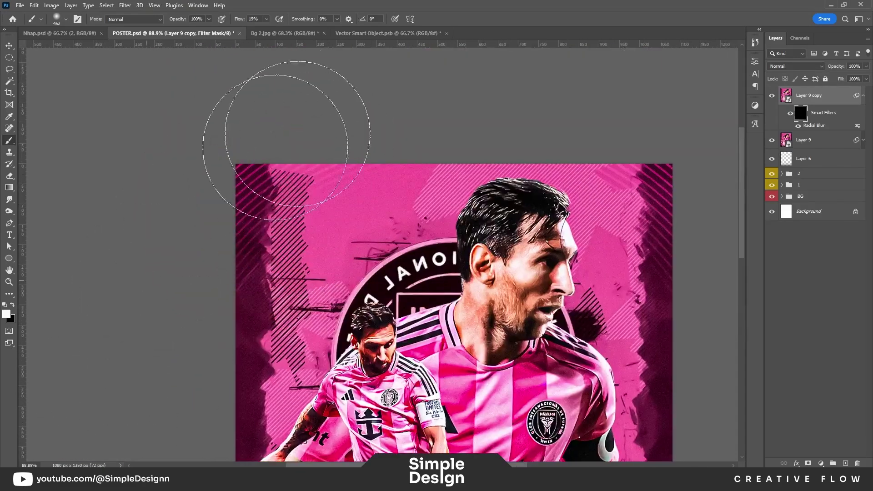
scroll(273, 117, down, 2)
scroll(318, 241, up, 3)
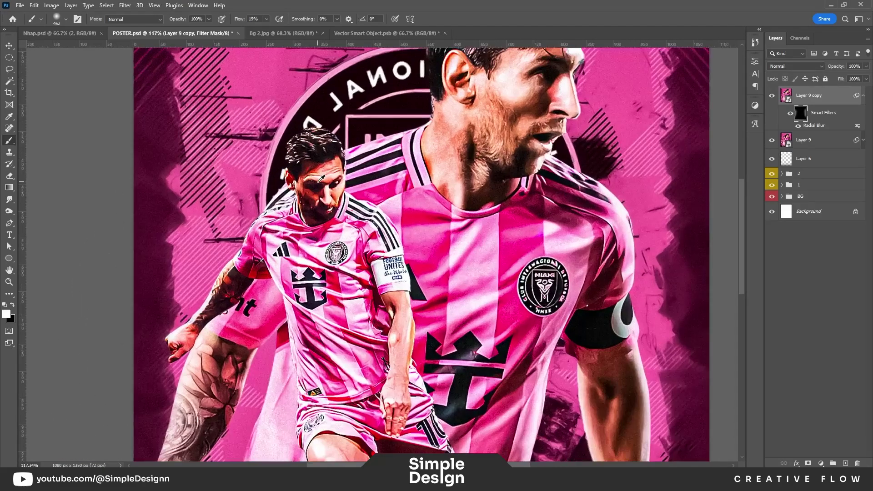
scroll(494, 210, up, 1)
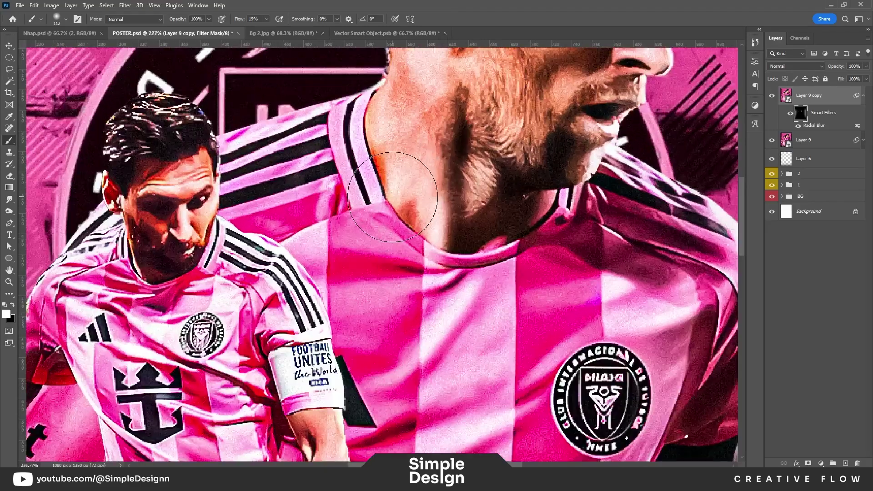
scroll(399, 185, up, 1)
scroll(370, 195, up, 1)
drag(529, 209, 543, 391)
Zoom back out to inspect the mask, enlarging the brush to about 67.
scroll(318, 236, down, 3)
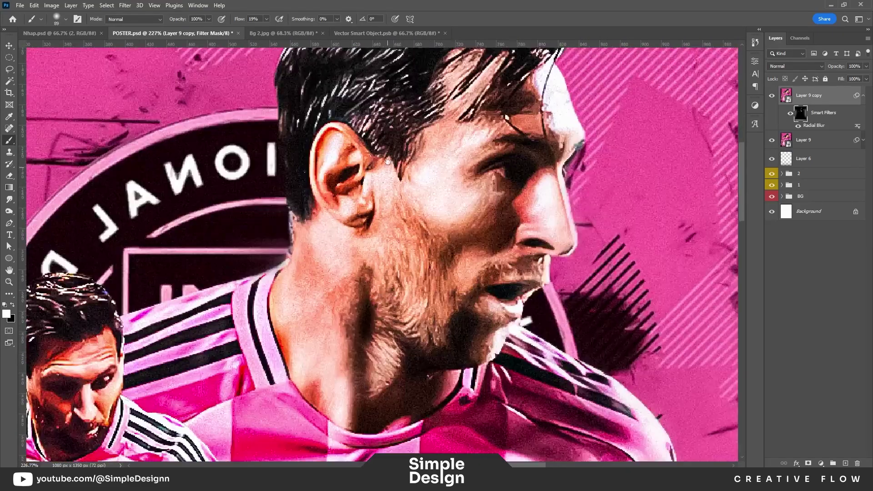
scroll(386, 264, down, 3)
scroll(432, 281, down, 3)
scroll(464, 301, down, 3)
scroll(410, 272, down, 3)
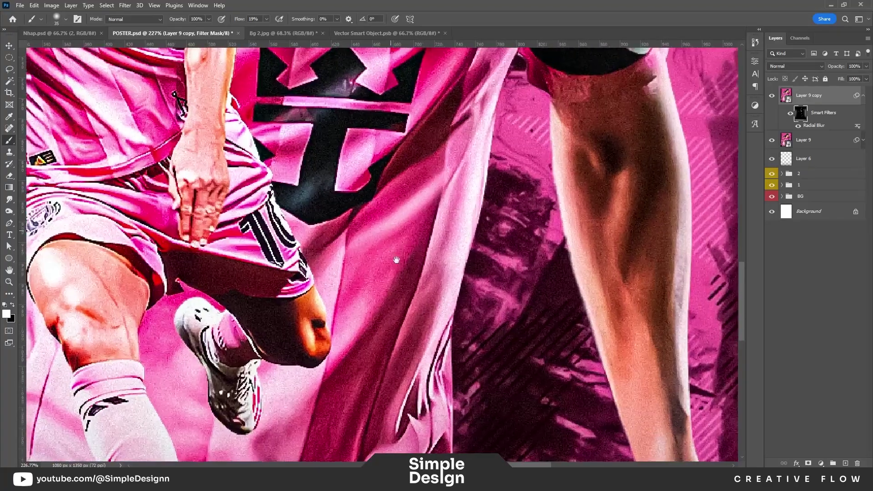
scroll(396, 259, down, 2)
scroll(410, 273, down, 3)
scroll(438, 291, down, 3)
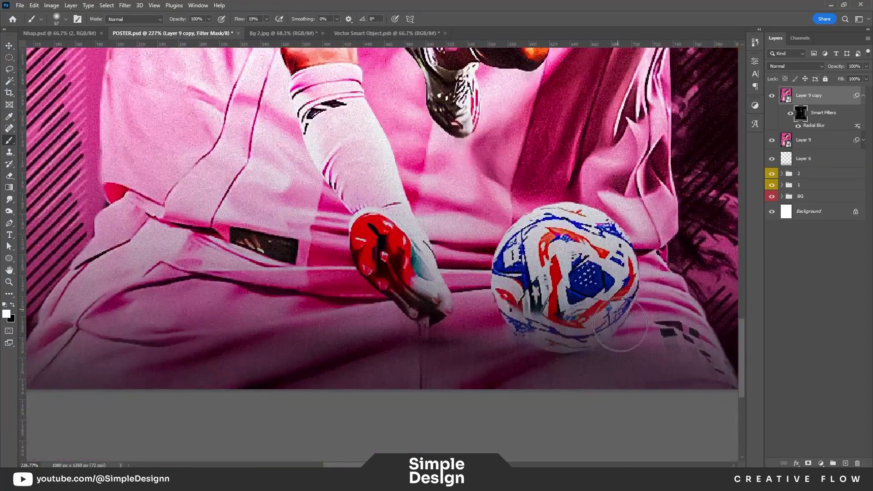
drag(307, 340, 327, 335)
scroll(227, 355, left, 3)
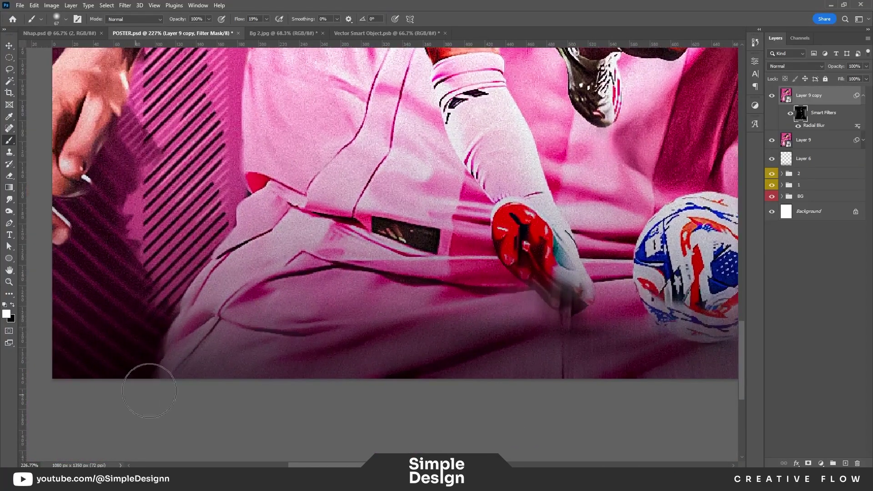
alt+scroll(109, 291, down, 2)
scroll(172, 309, up, 4)
alt+scroll(235, 390, down, 4)
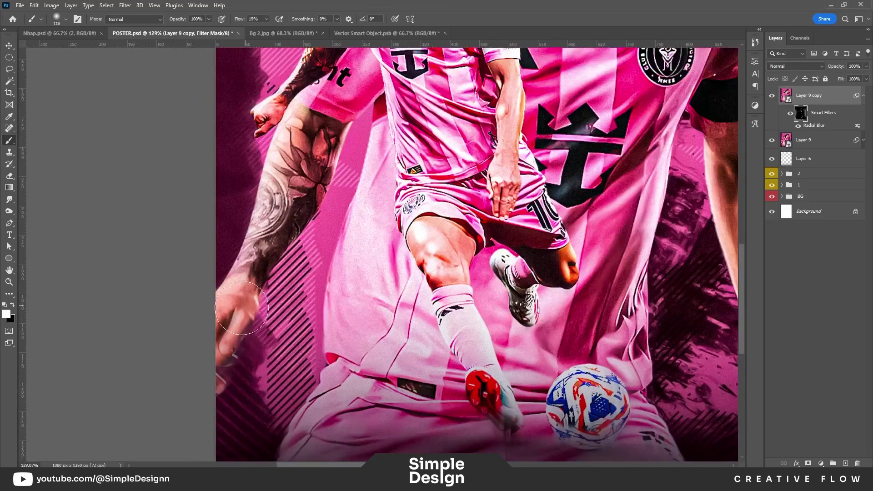
alt+scroll(290, 372, down, 2)
alt+scroll(291, 370, down, 1)
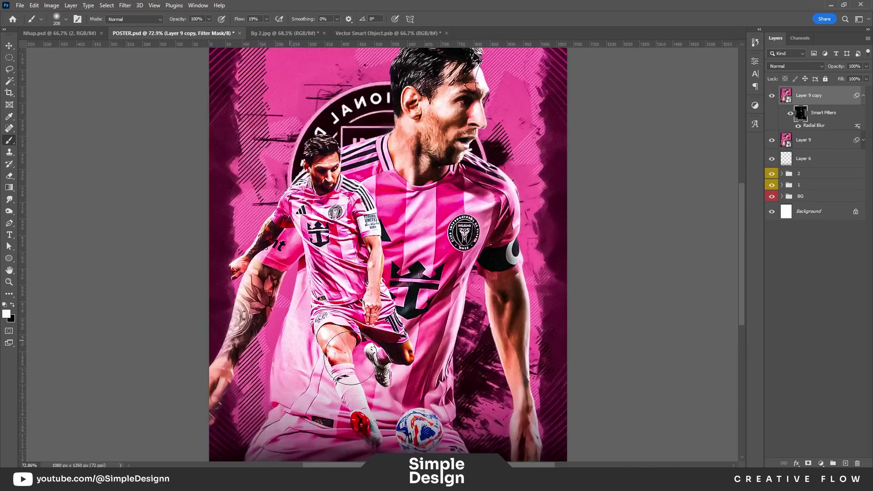
alt+scroll(357, 293, down, 1)
Collapse Layer 9 copy's filters and add an empty Layer 10 on top.
click(827, 309)
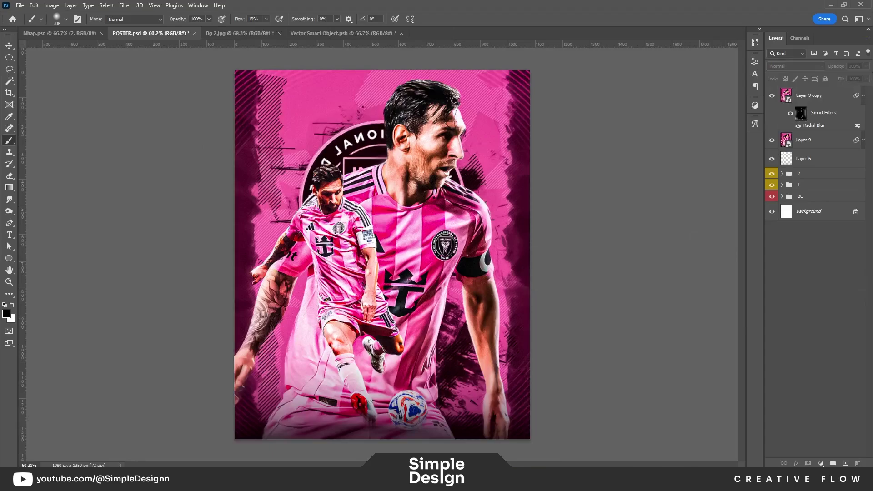
click(863, 95)
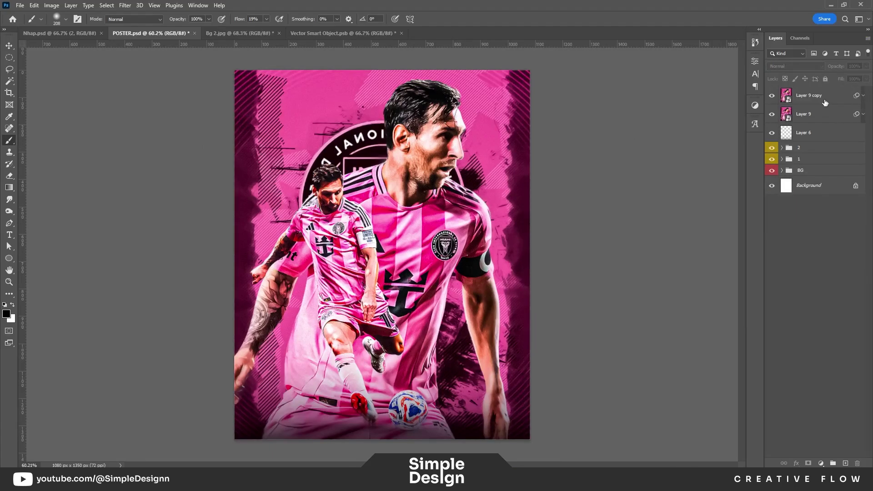
click(825, 102)
click(845, 463)
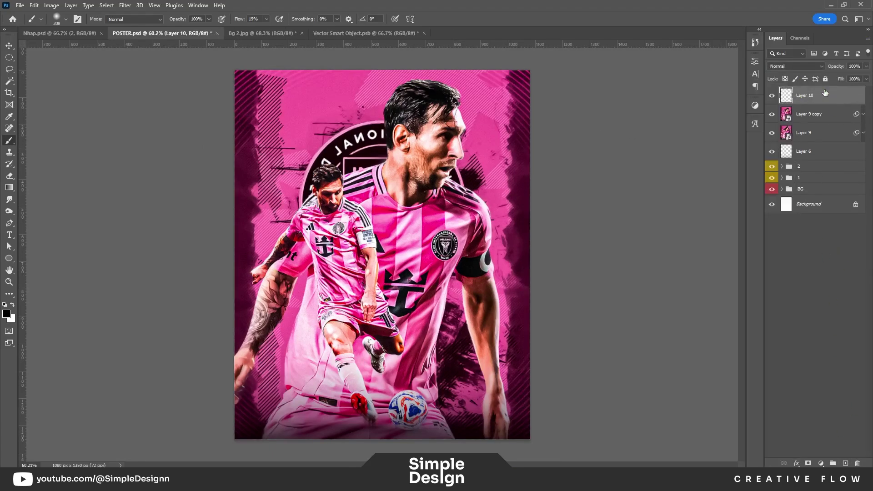
Fill Layer 10 with 50% gray and convert it to a smart object.
key(shift+F5)
key(Return)
right_click(808, 95)
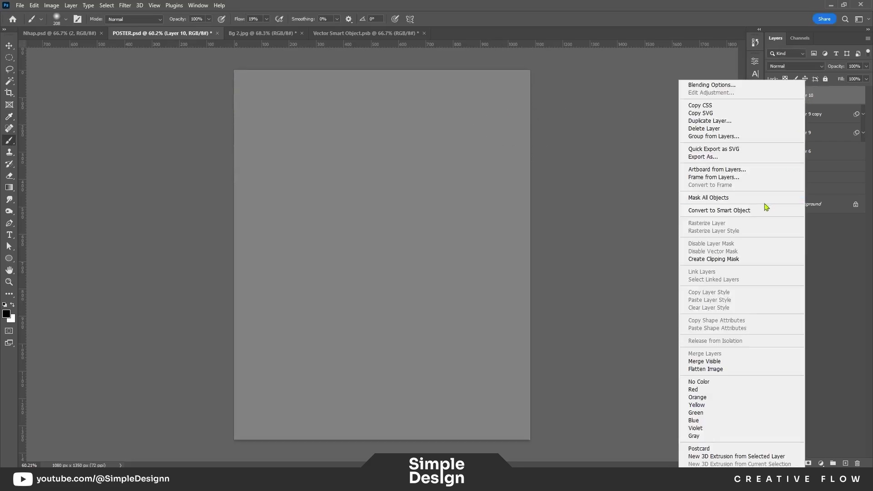
click(764, 204)
Apply a Line-type Halftone Pattern to Layer 10 via the Filter Gallery.
click(125, 5)
click(146, 58)
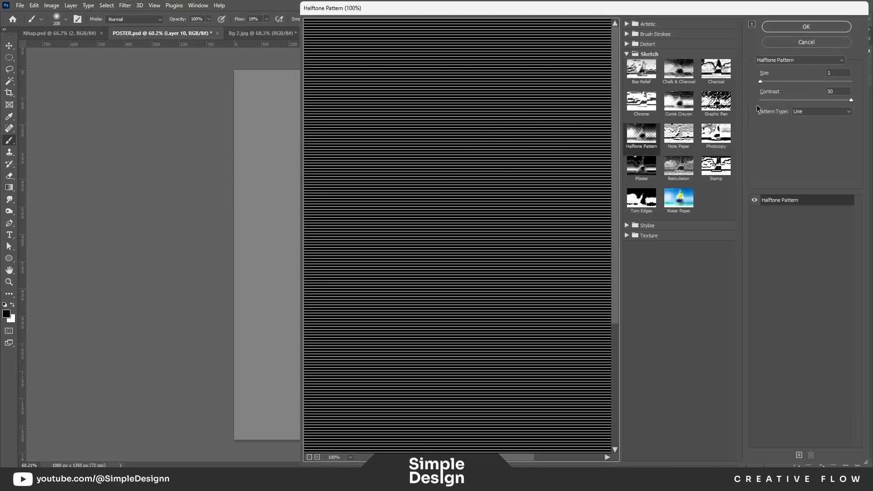
scroll(471, 166, down, 1)
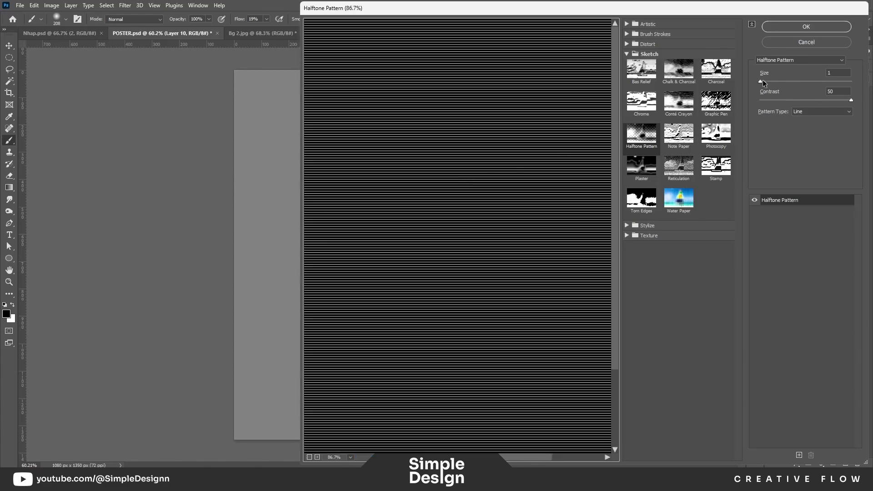
click(760, 81)
click(806, 26)
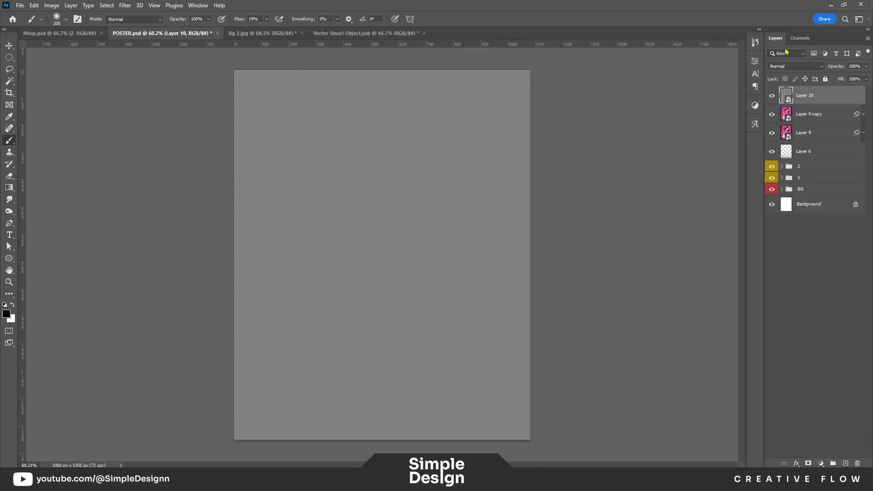
click(862, 97)
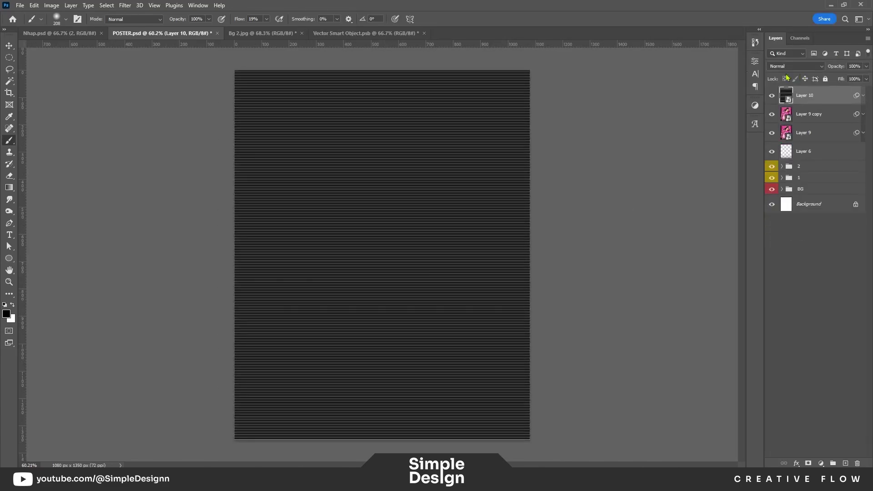
Twirl the line pattern with a 61° angle.
click(122, 7)
click(255, 191)
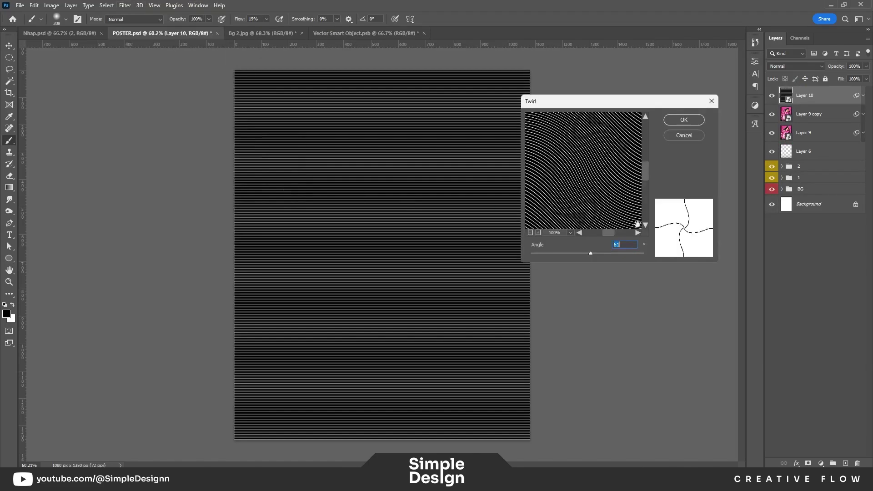
click(686, 120)
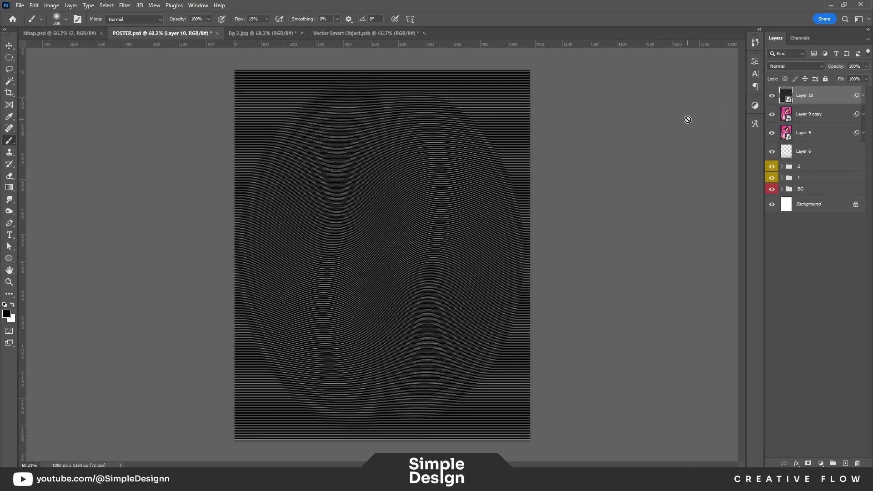
click(788, 68)
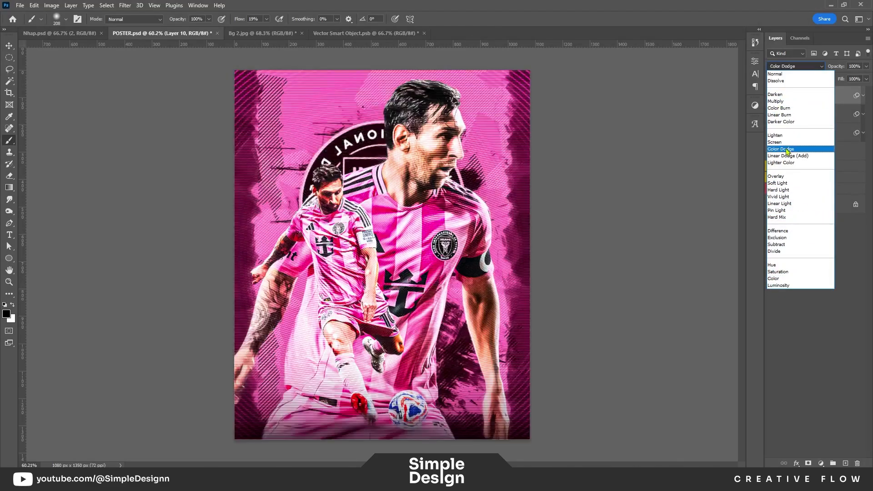
Set Layer 10 to Color Dodge blend mode at 21% opacity.
scroll(550, 208, up, 5)
click(815, 94)
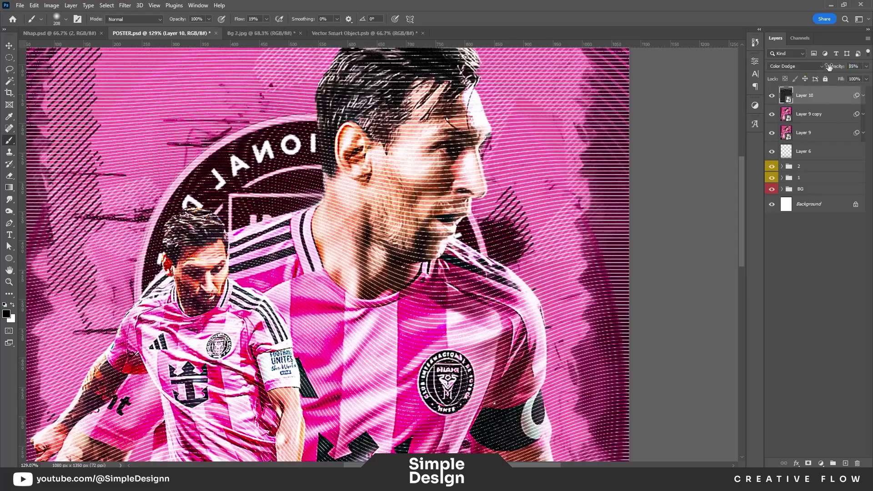
drag(833, 68, 829, 70)
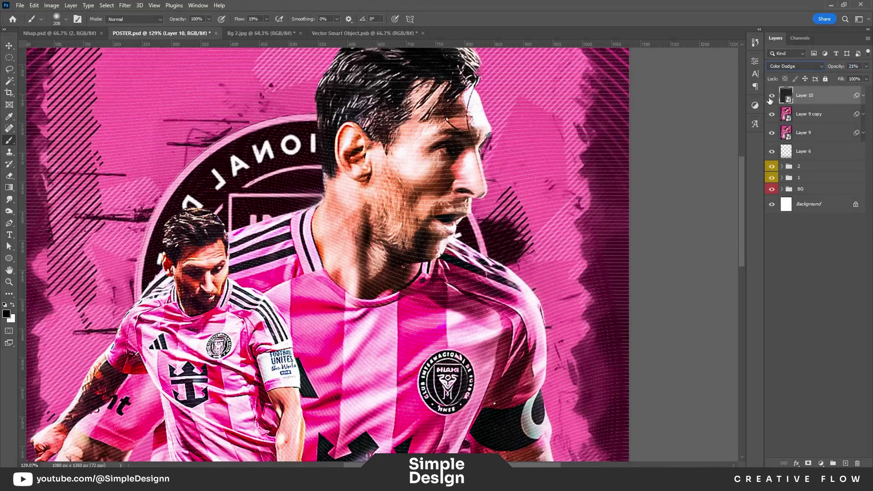
scroll(388, 184, up, 3)
scroll(388, 184, up, 3)
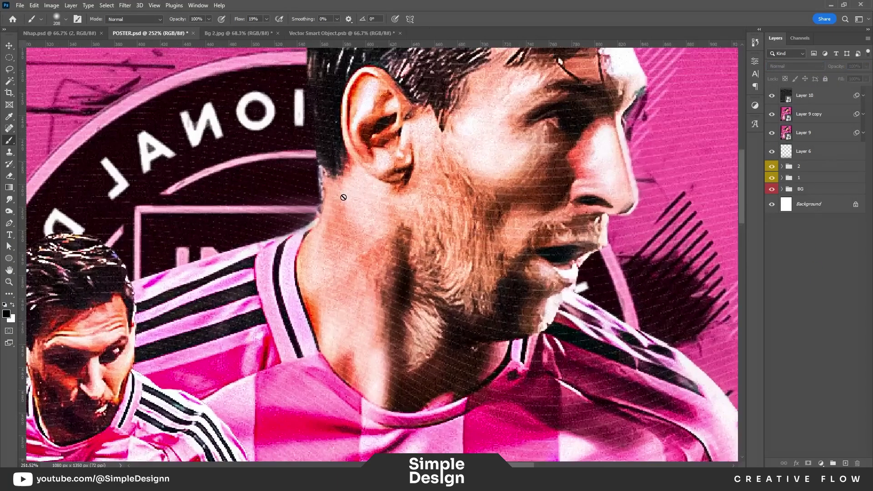
Reopen Layer 10's Filter Gallery and set the Halftone Pattern size to 1.5.
click(814, 95)
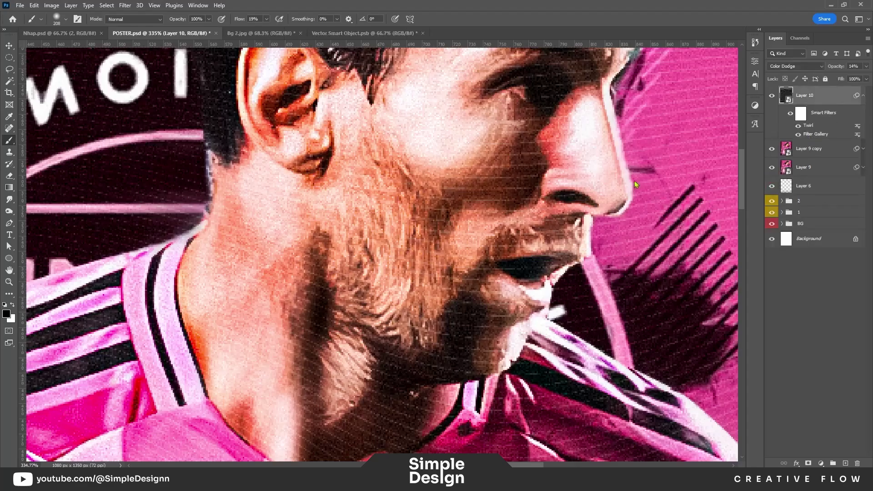
key(ctrl+alt+f)
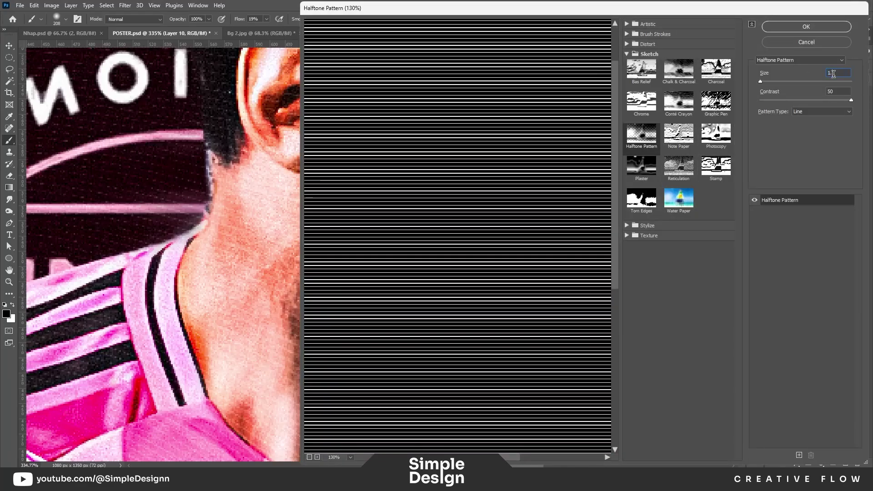
double_click(833, 73)
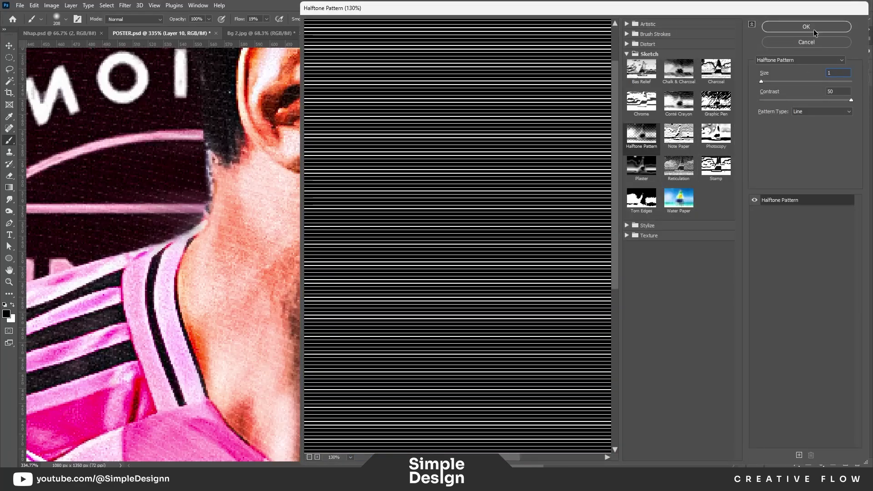
click(814, 29)
double_click(815, 135)
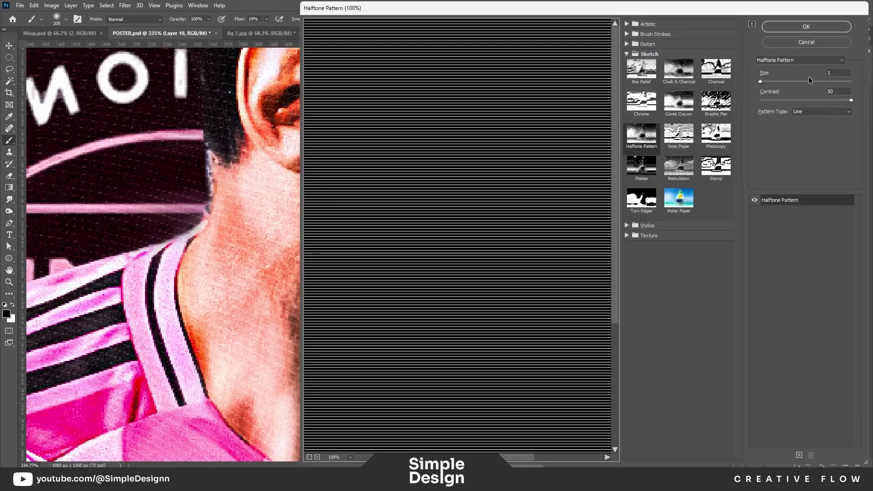
text(1.5)
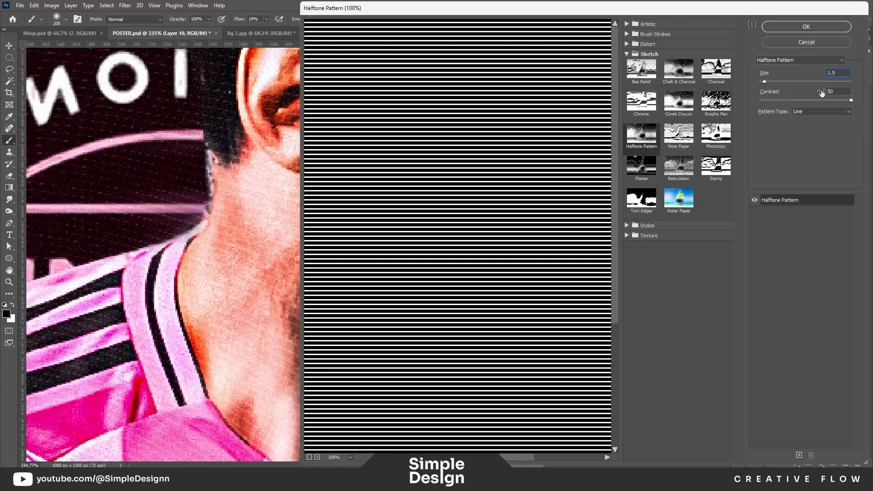
key(Return)
Fit the whole poster in view and start free transform on the line overlay.
key(ctrl+0)
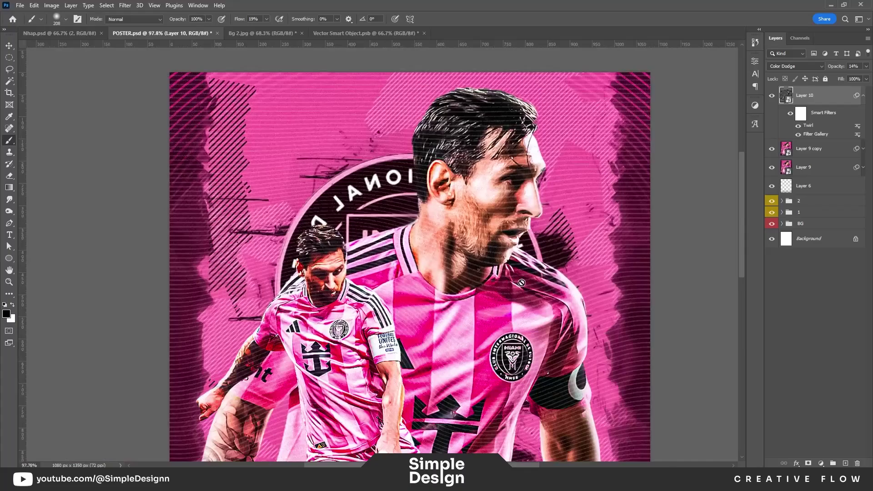
key(ctrl+t)
key(ctrl+0)
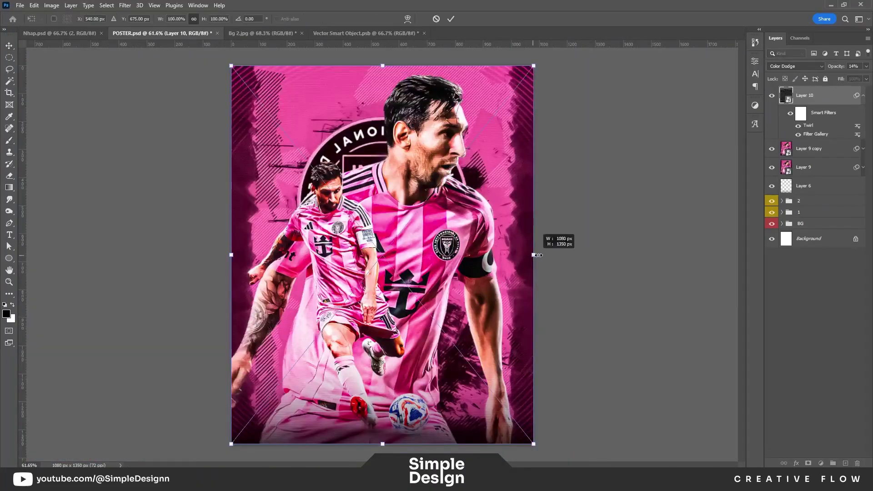
Apply a Levels smart filter to Layer 10 with white input raised to 255.
scroll(483, 64, up, 3)
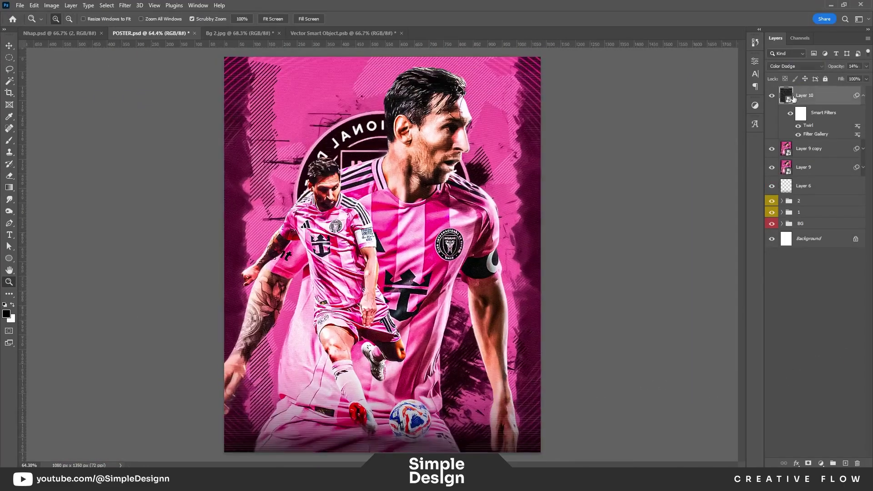
key(ctrl+l)
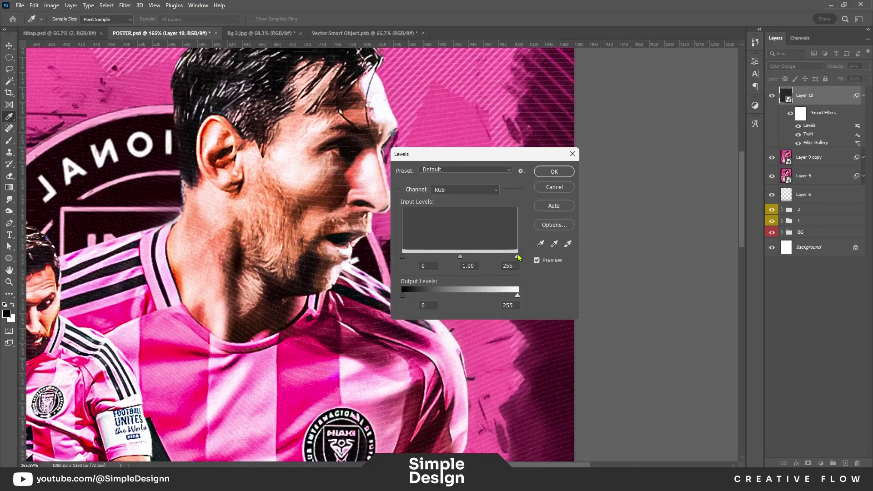
drag(490, 256, 517, 256)
click(572, 153)
key(z)
alt+scroll(463, 250, down, 5)
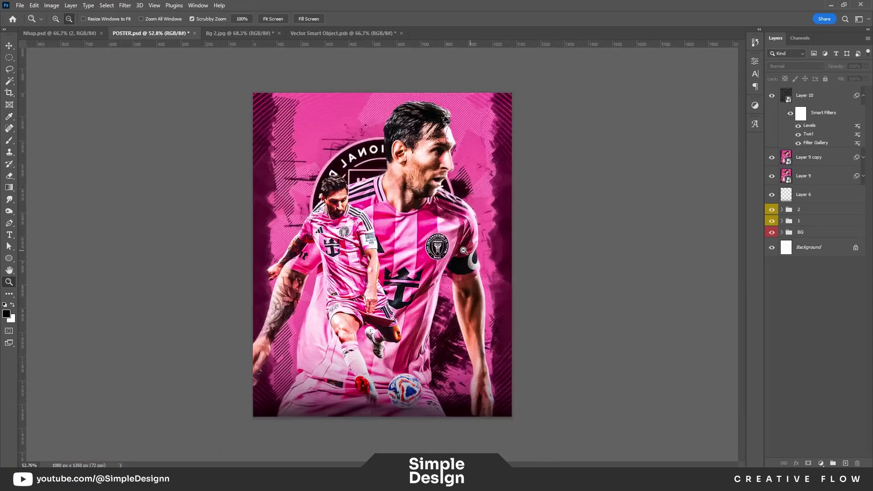
key(v)
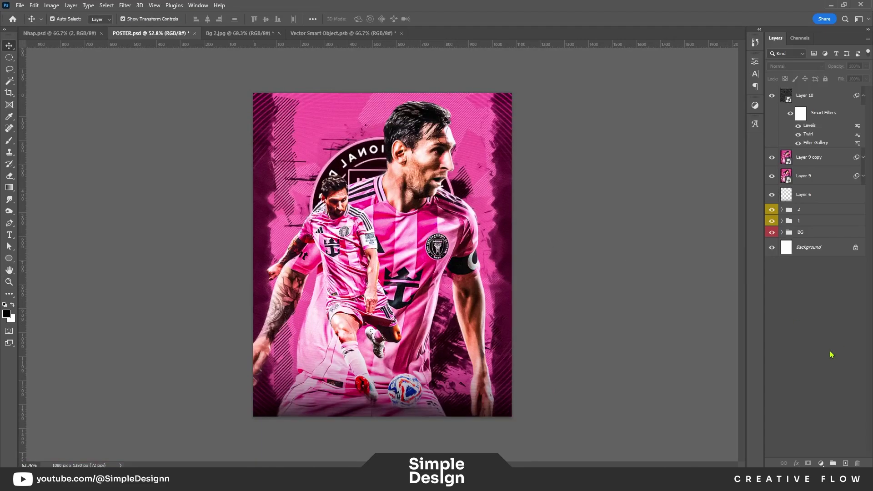
Add a Brightness/Contrast adjustment layer at Brightness 36 and invert its mask to hide it.
click(820, 463)
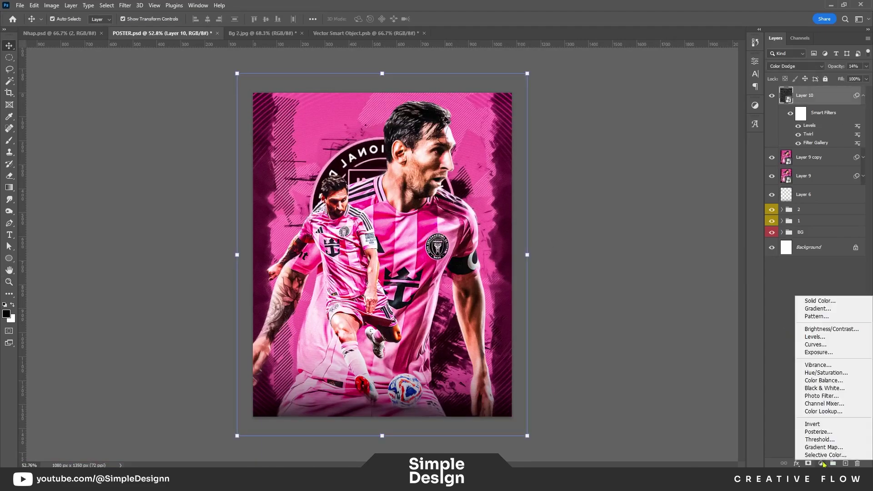
click(832, 338)
drag(683, 111, 690, 114)
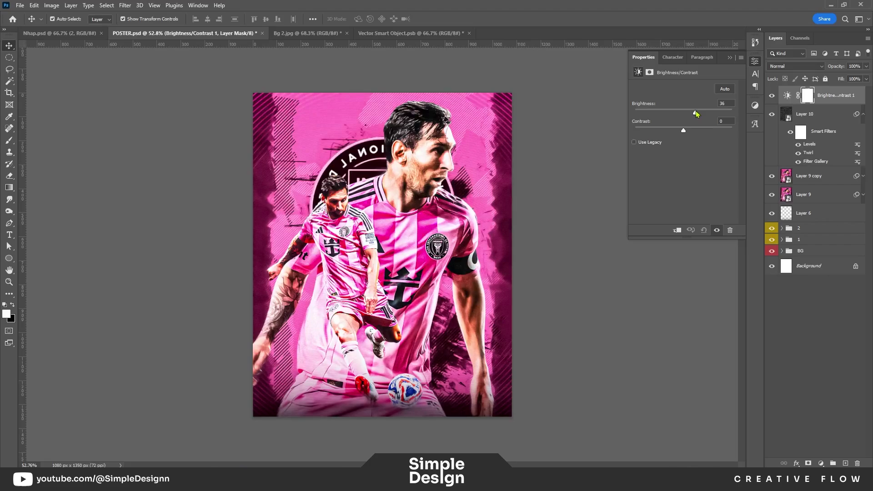
click(730, 57)
key(ctrl+i)
Paint the brightening onto the face, chin and the smaller player's arm edge with a soft brush.
key(b)
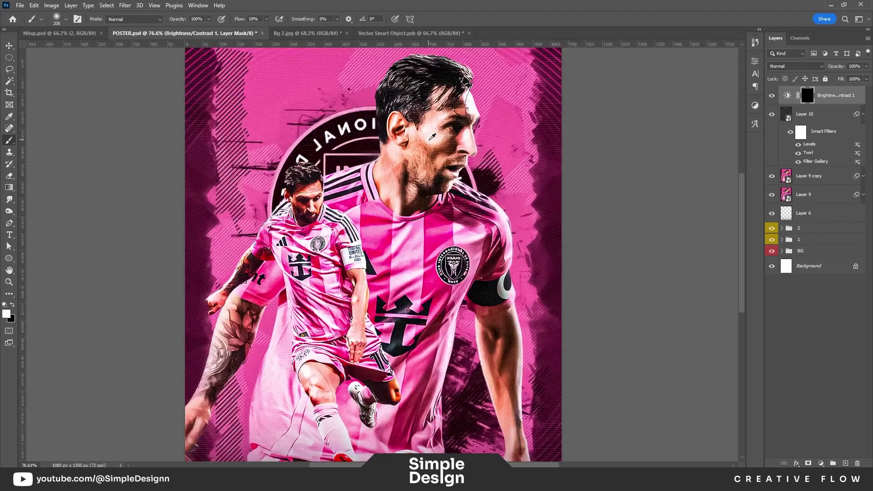
scroll(412, 169, up, 5)
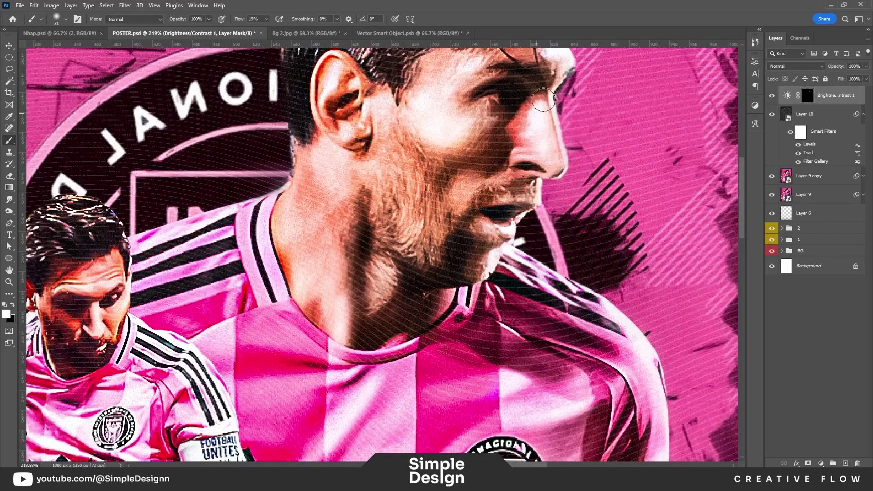
drag(529, 210, 549, 265)
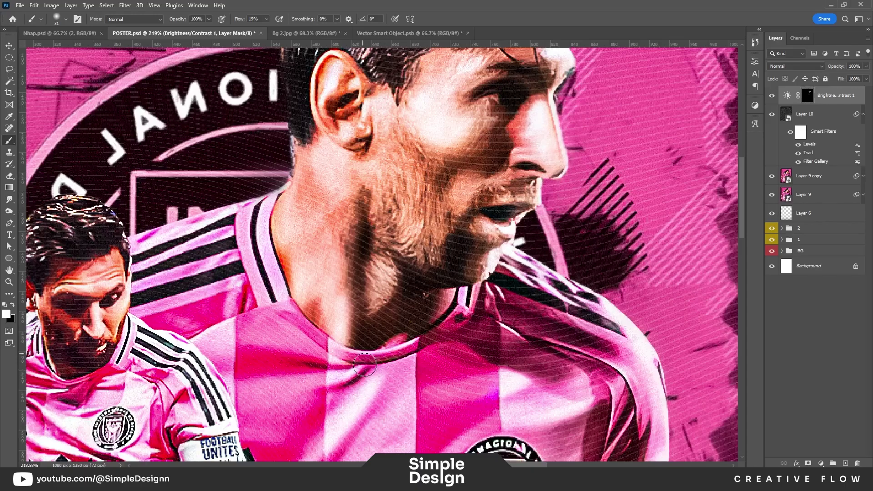
mouse_move(281, 133)
mouse_down()
mouse_move(420, 234)
mouse_move(528, 14)
mouse_up()
drag(487, 393, 495, 250)
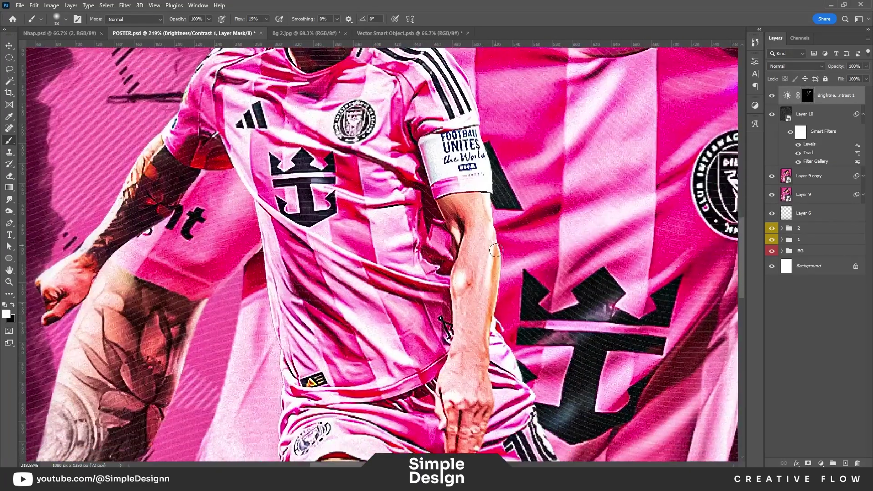
drag(459, 291, 462, 184)
drag(374, 433, 410, 296)
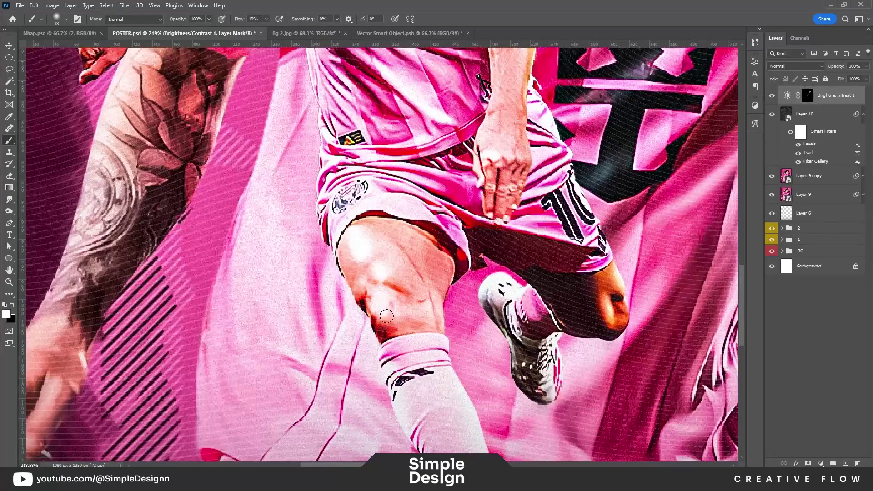
drag(595, 394, 593, 281)
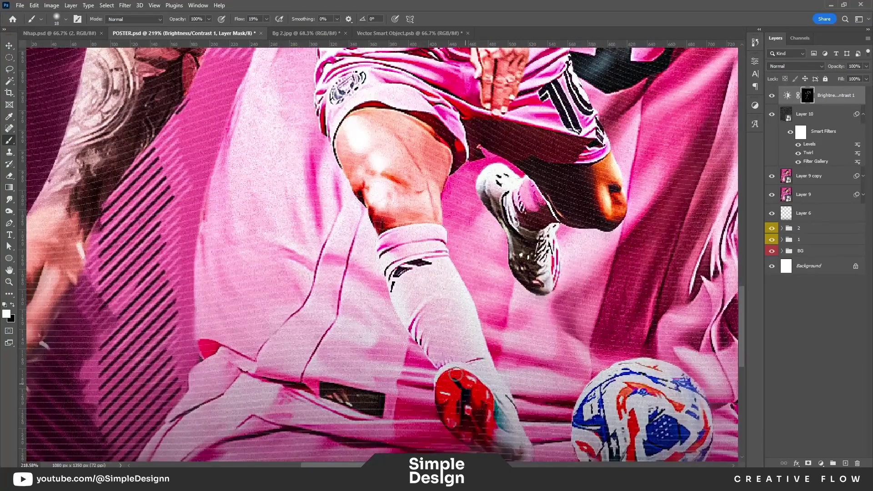
drag(273, 123, 414, 277)
drag(375, 132, 362, 179)
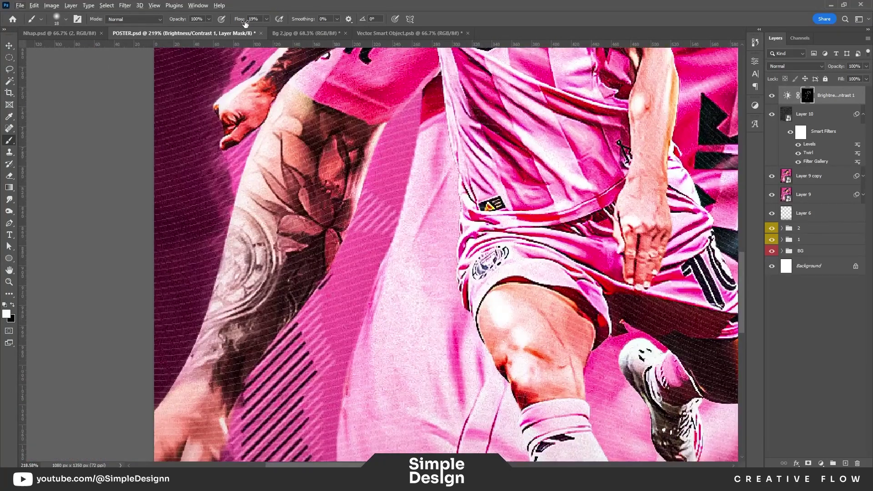
Raise the brush flow to 25%, enlarge the brush, and work over the large face and hair.
drag(244, 23, 253, 23)
mouse_move(294, 50)
mouse_down()
mouse_move(304, 322)
mouse_move(272, 422)
mouse_up()
key(bracketright)
drag(498, 148, 390, 204)
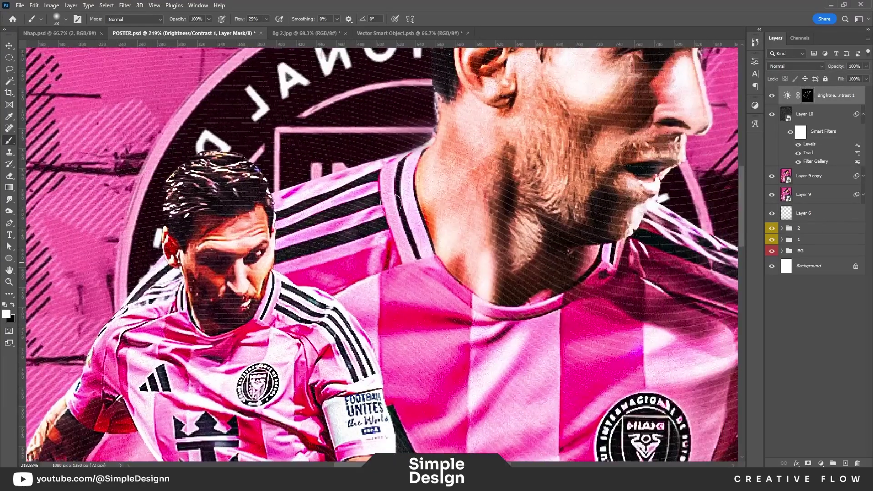
drag(442, 220, 431, 292)
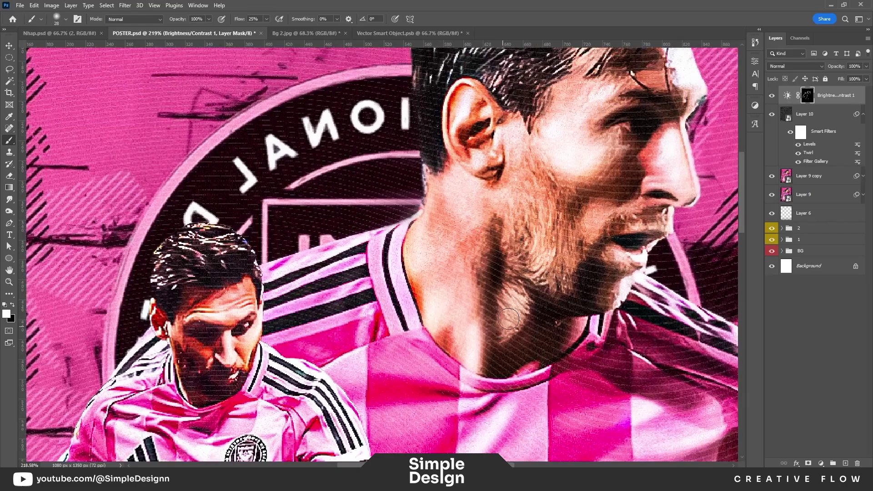
drag(485, 157, 411, 257)
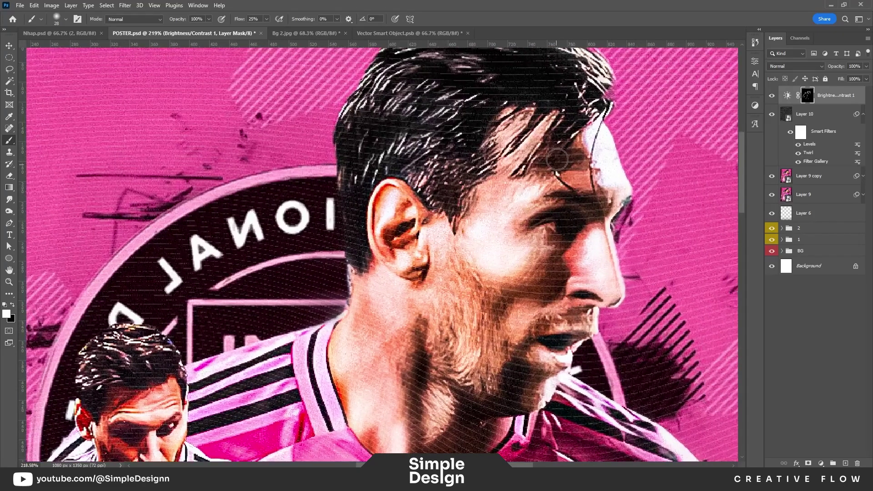
drag(614, 206, 477, 79)
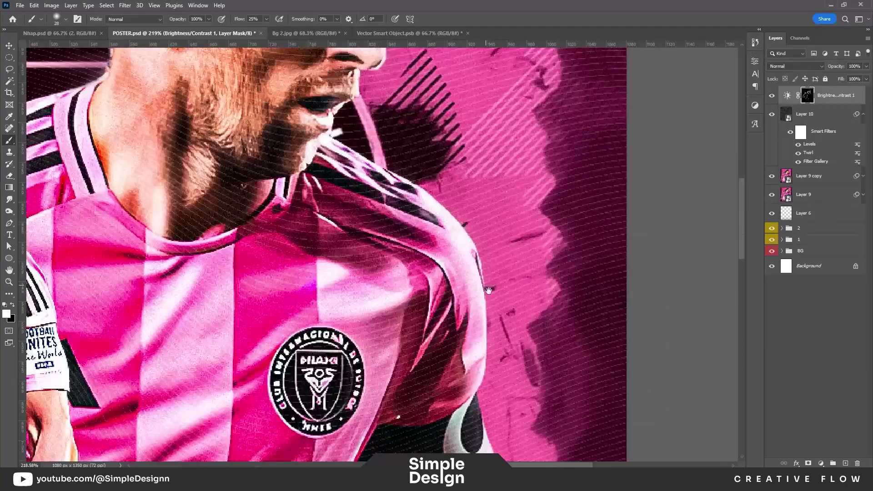
Brighten highlights on the large jersey, crest, arm, lower leg and ball area.
mouse_move(624, 434)
mouse_down()
mouse_move(520, 340)
mouse_move(650, 266)
mouse_up()
drag(501, 309, 450, 203)
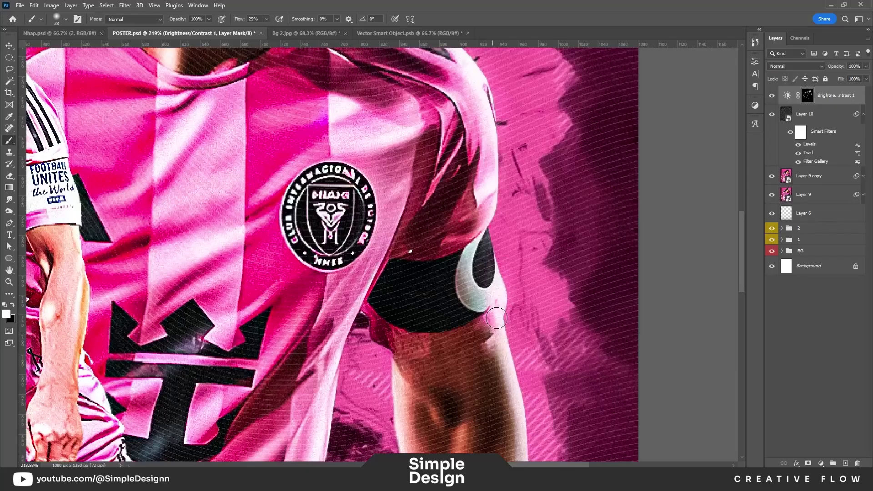
mouse_move(500, 395)
mouse_down()
mouse_move(439, 306)
mouse_move(448, 184)
mouse_up()
drag(495, 368, 502, 297)
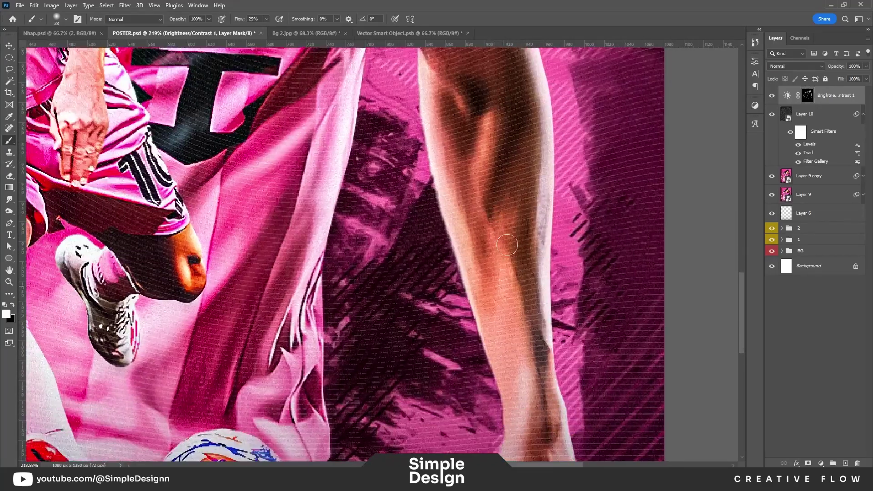
drag(530, 388, 527, 195)
alt+scroll(528, 261, down, 3)
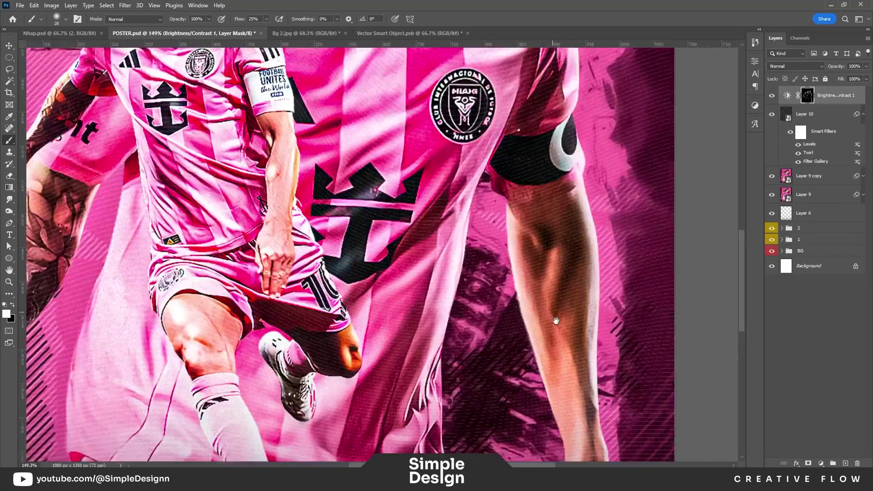
drag(447, 267, 366, 390)
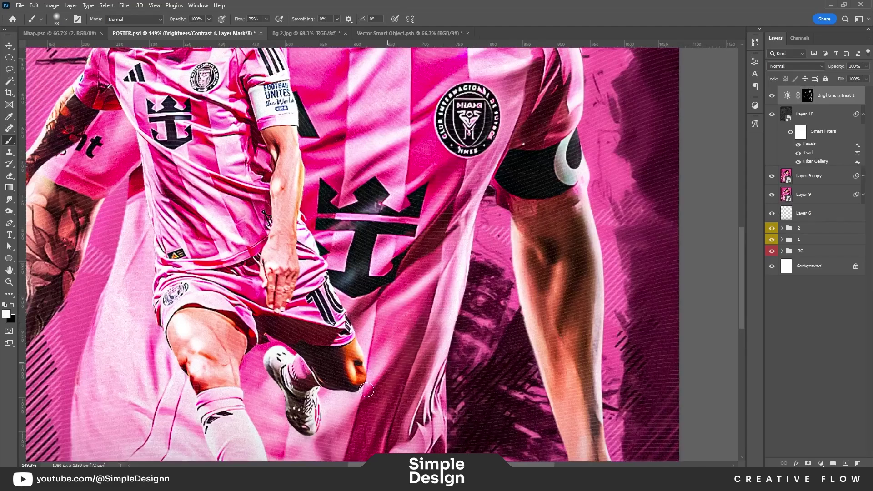
click(9, 211)
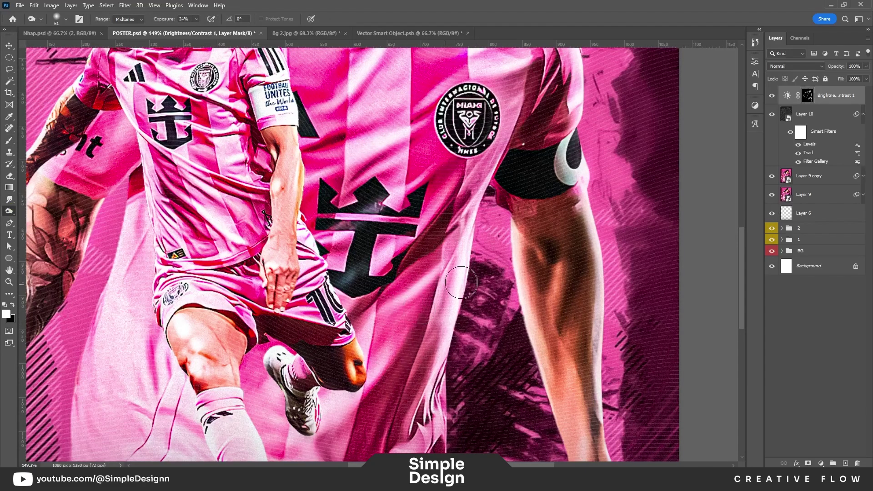
scroll(461, 283, down, 2)
key(bracketleft)
key(bracketleft)
key(bracketleft)
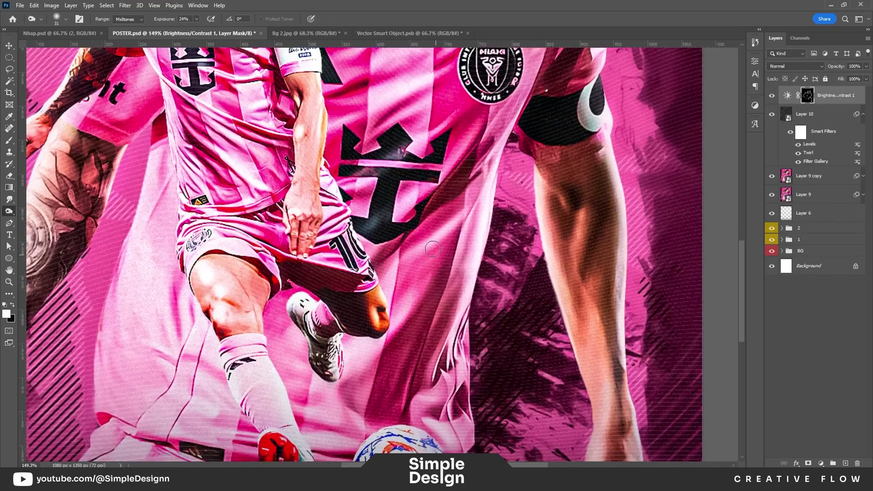
scroll(433, 248, down, 2)
key(b)
scroll(455, 273, down, 3)
scroll(485, 303, down, 2)
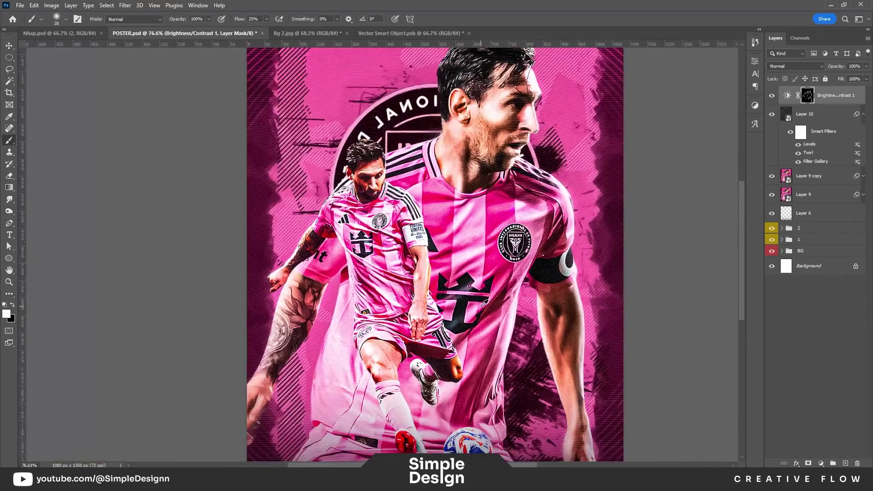
scroll(485, 302, down, 1)
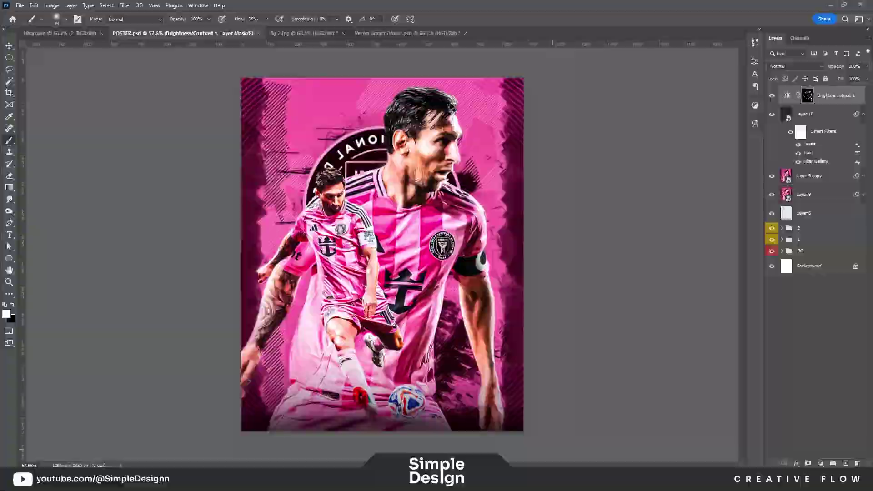